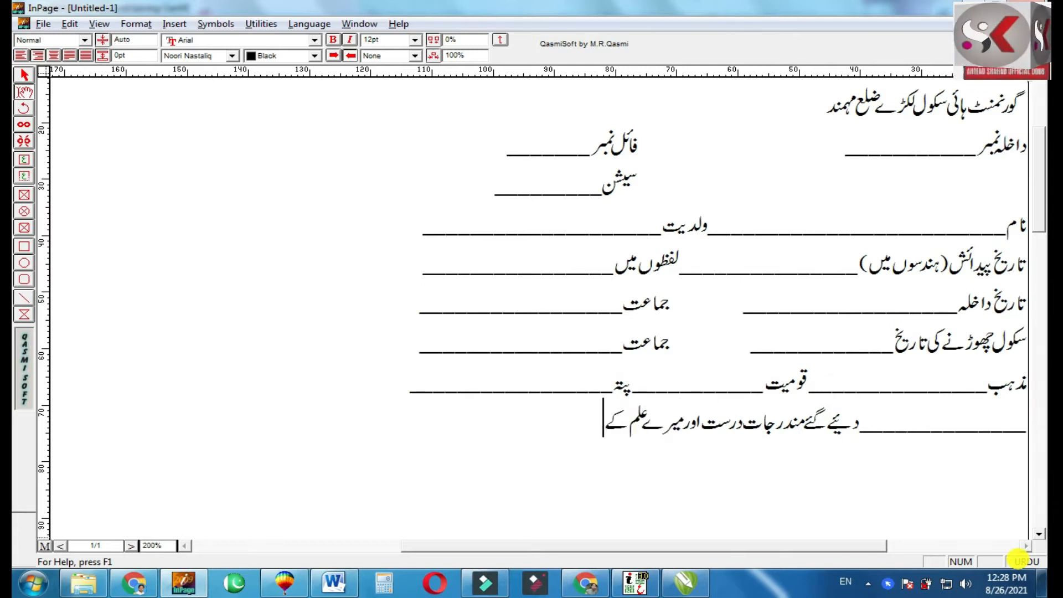
Step: Complete the declaration line and add a line for the issue date, compiler, stamp and school name گورنمنٹ ہائی سکول لکڑے ضلع مہمند
text(ہیں)
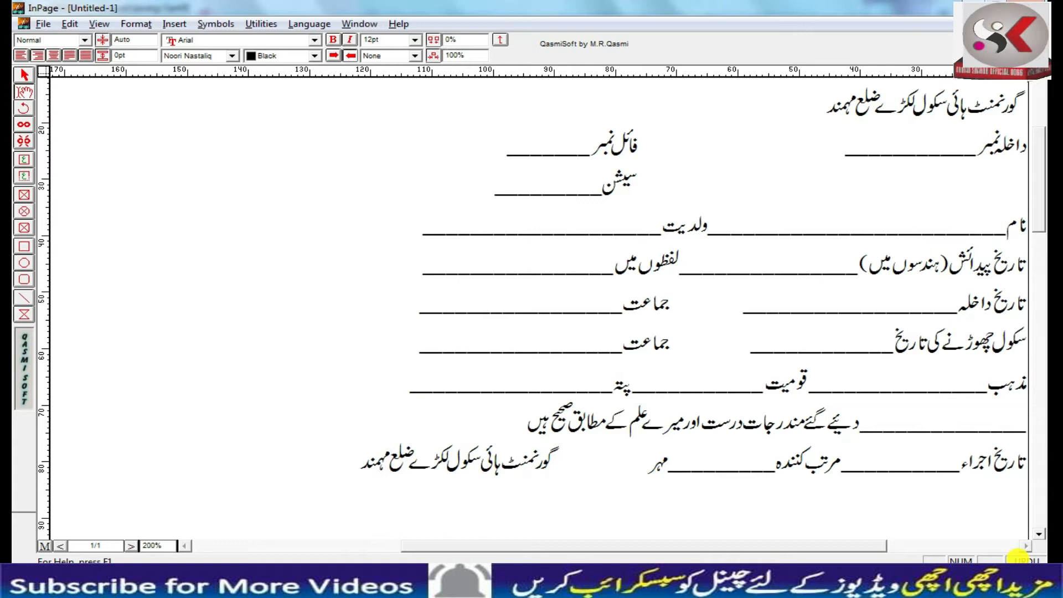
click(24, 75)
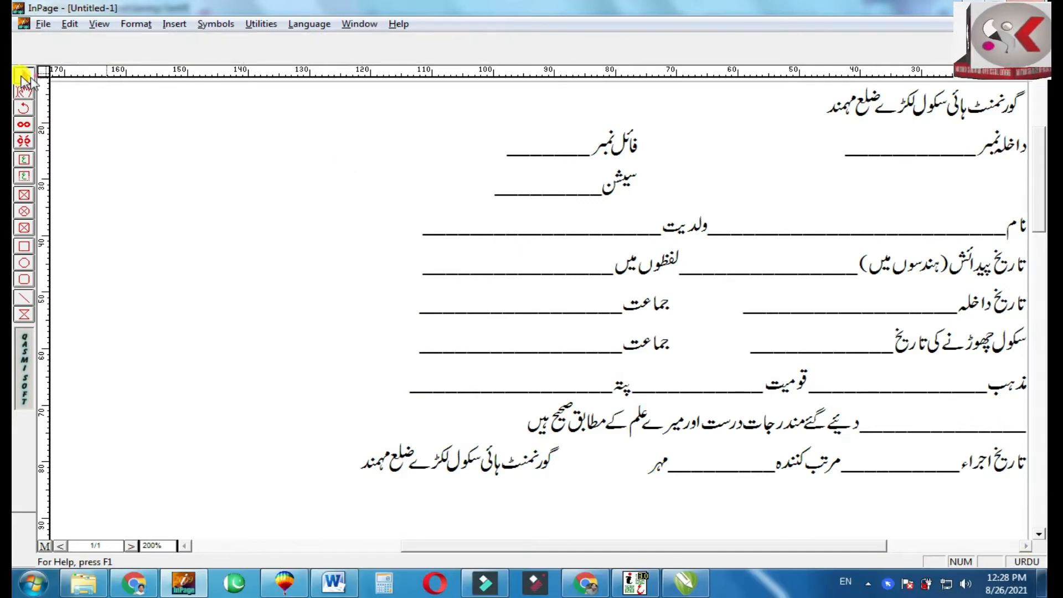
right_click(450, 162)
click(759, 290)
click(875, 123)
Step: Change the Urdu font of the heading words گورنمنٹ ہائی سکول لکڑے to a heavy display font
click(27, 92)
drag(806, 101, 855, 118)
drag(923, 106, 778, 111)
click(212, 57)
key(b)
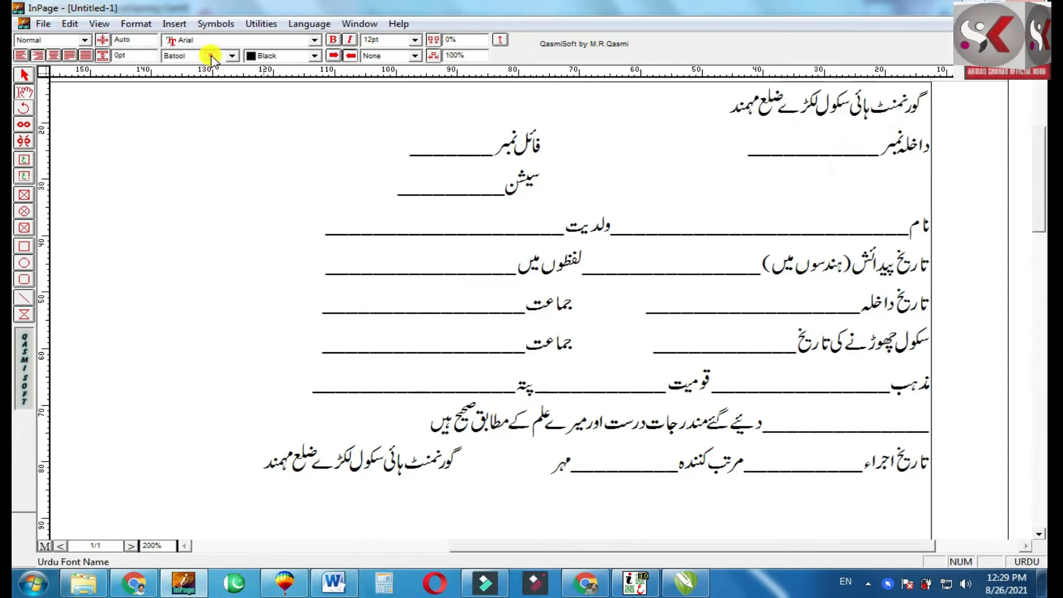
click(212, 57)
click(202, 87)
click(653, 105)
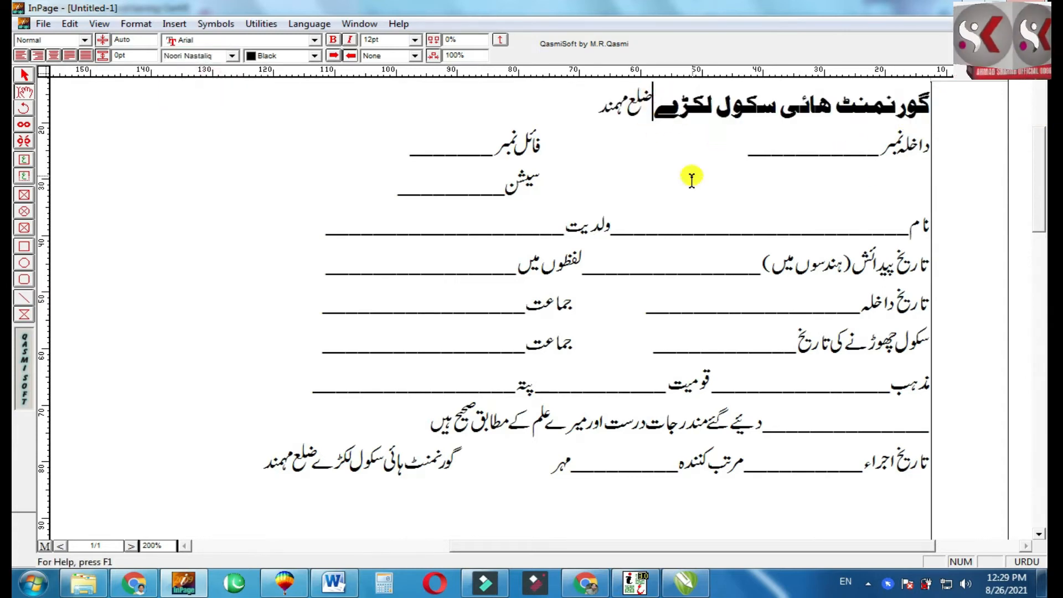
Step: Copy the whole text box and paste it into the bordered certificate page in CorelDRAW
click(24, 74)
click(326, 143)
right_click(326, 143)
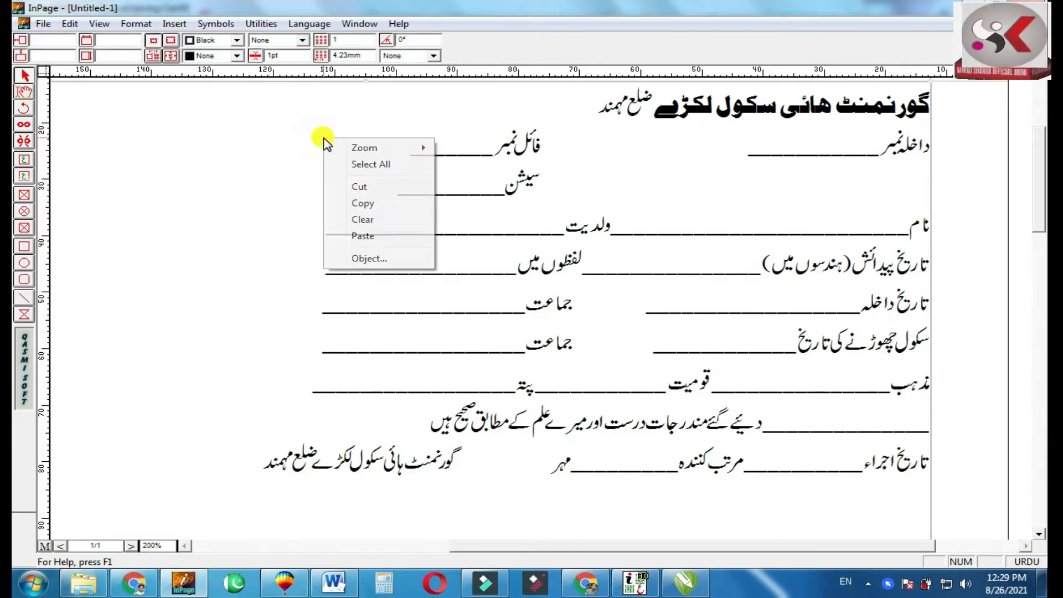
click(368, 204)
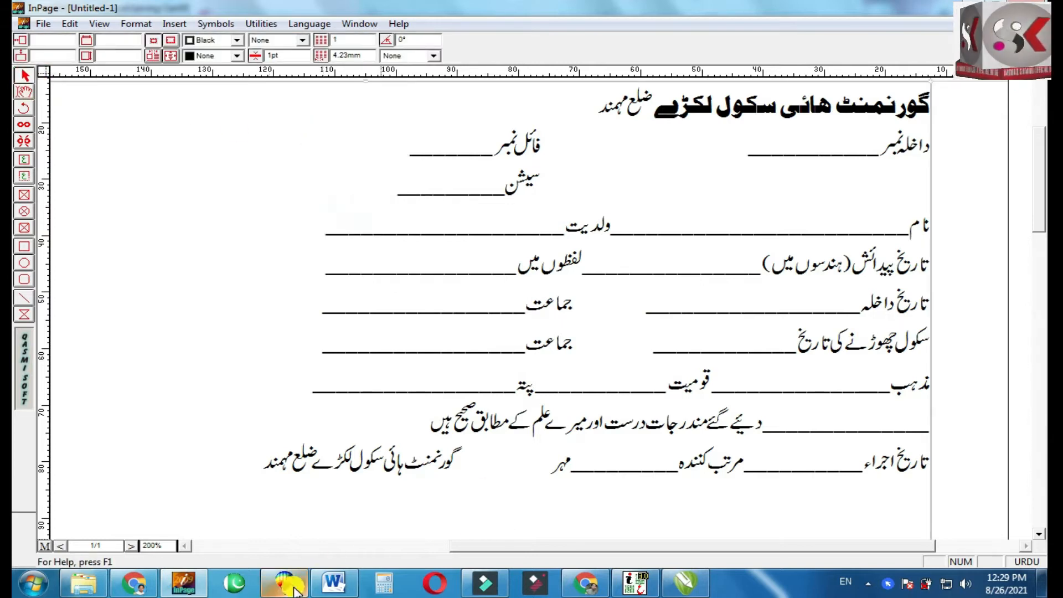
click(292, 587)
right_click(143, 188)
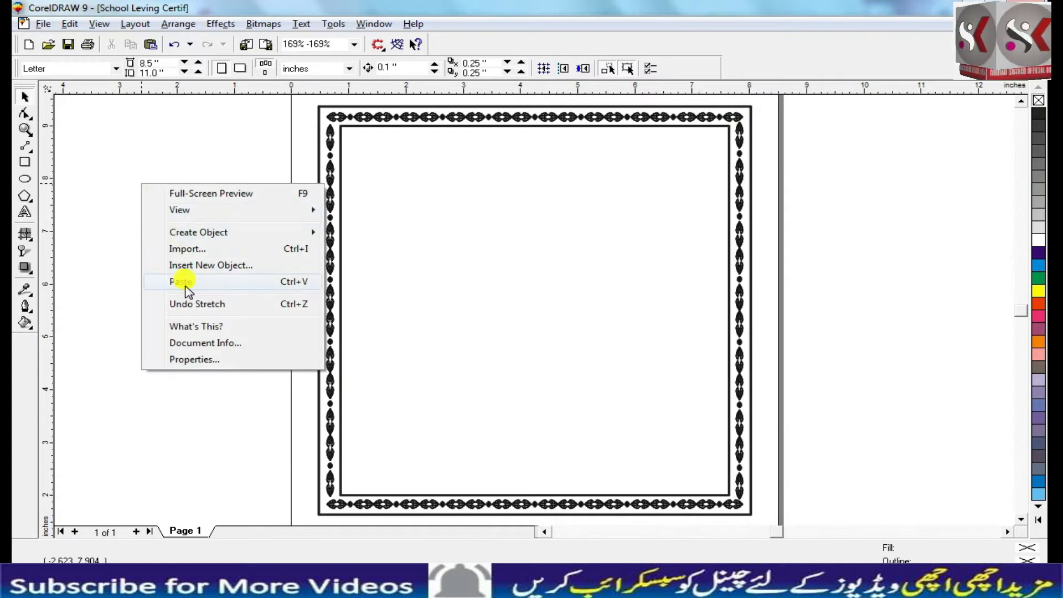
click(184, 282)
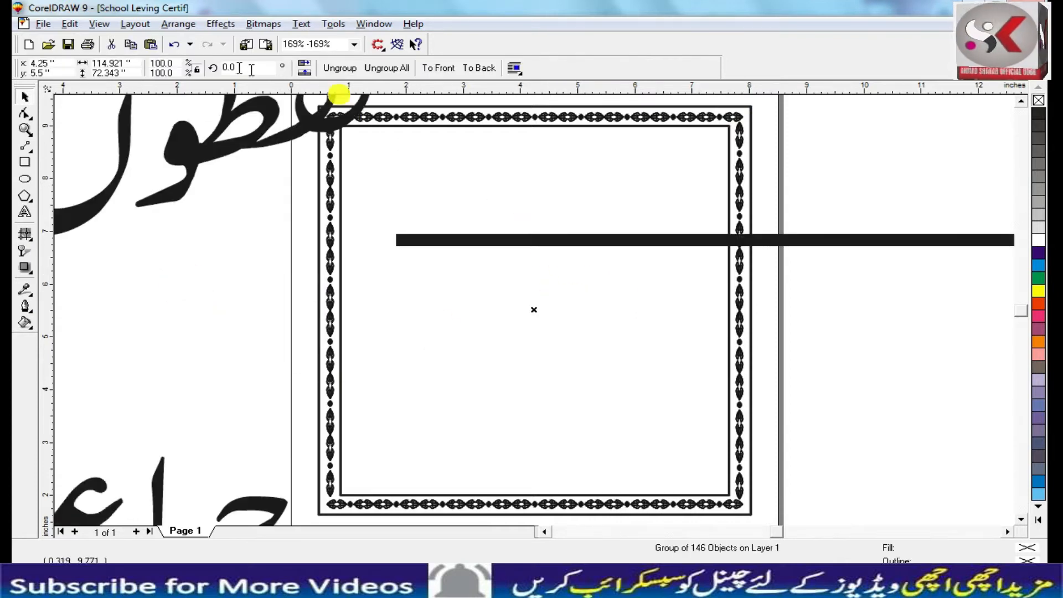
Step: Scale the pasted text group to about 4.36 by 2.74 inches, centred inside the decorative border
click(174, 60)
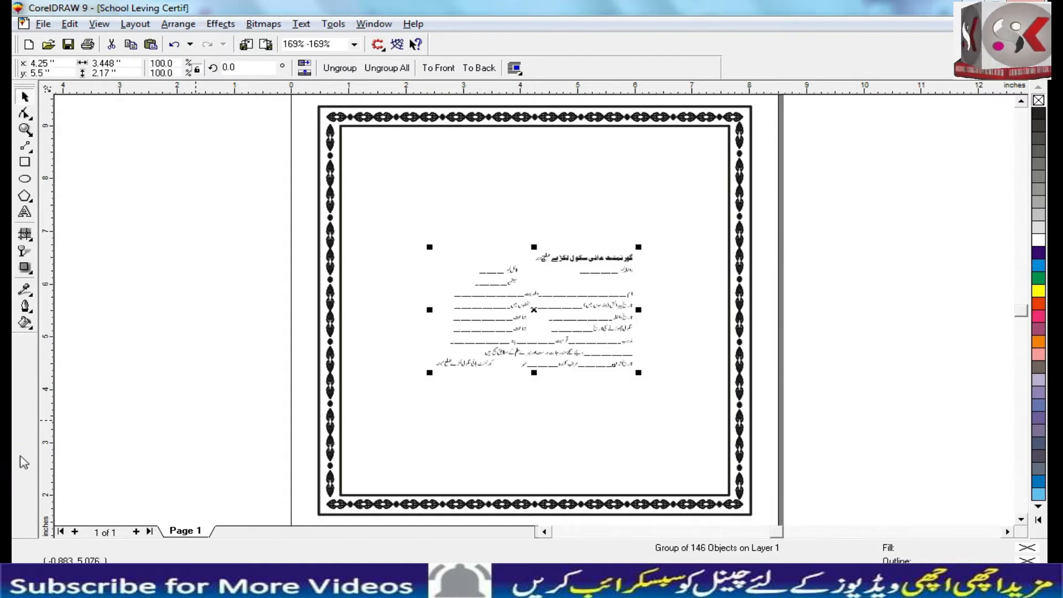
key(ctrl+u)
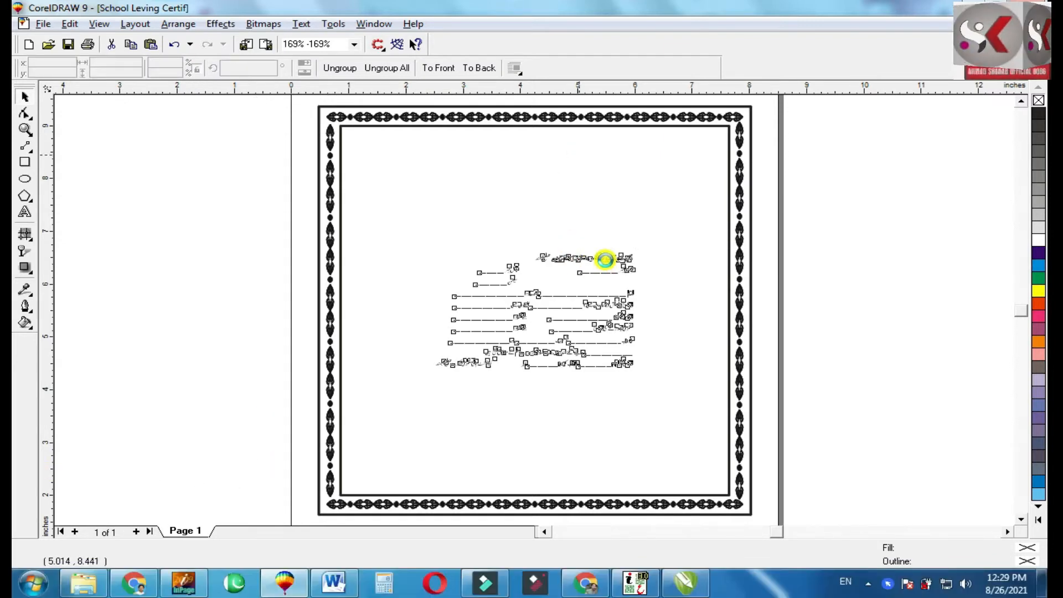
click(606, 259)
drag(638, 247, 664, 218)
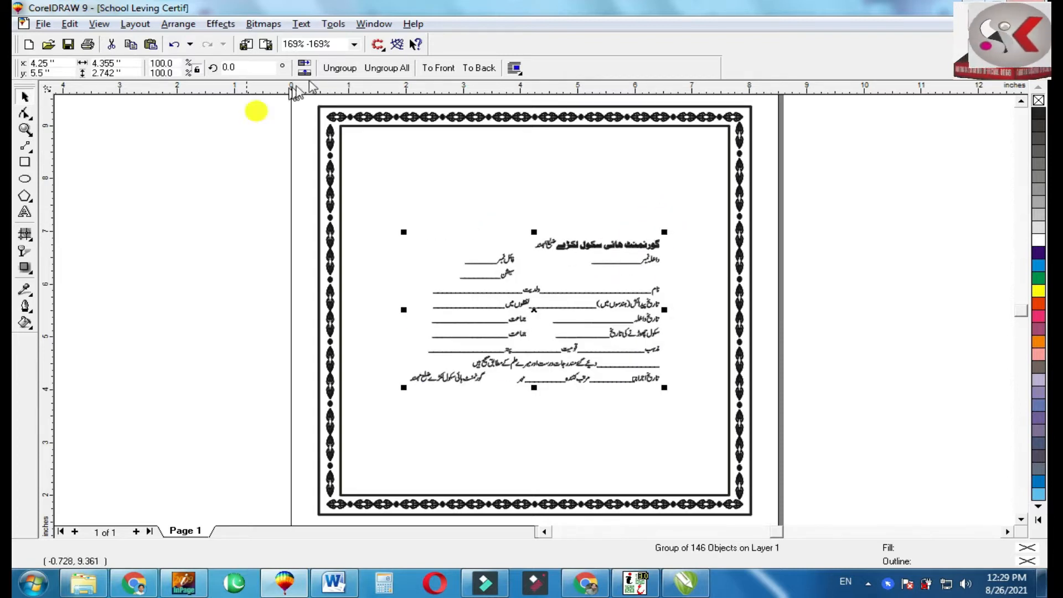
Step: Ungroup the pasted text and regroup the pieces of the school-name heading as one object
click(340, 68)
click(24, 128)
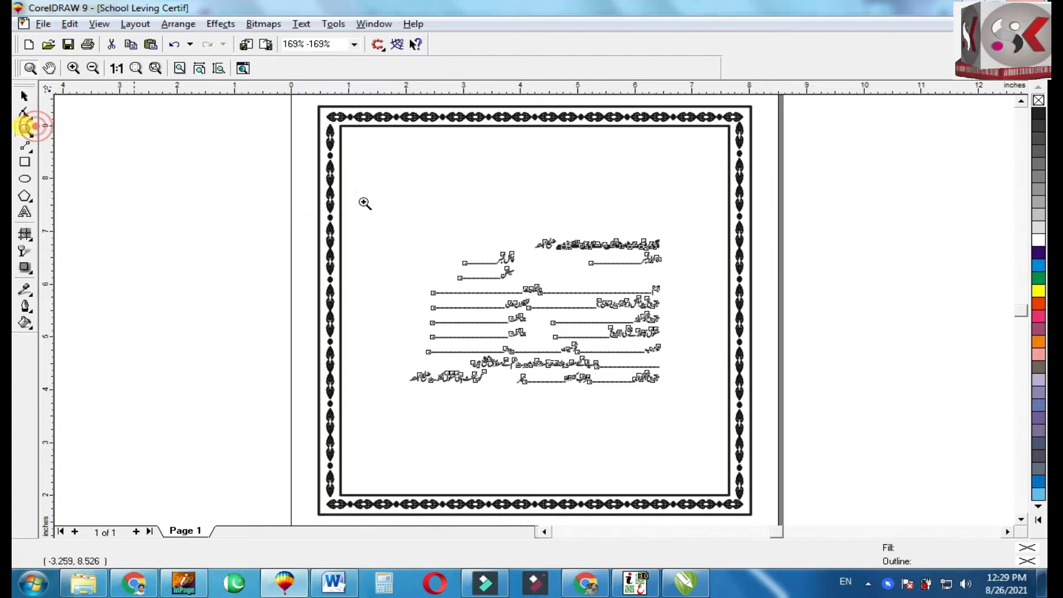
drag(347, 207, 722, 415)
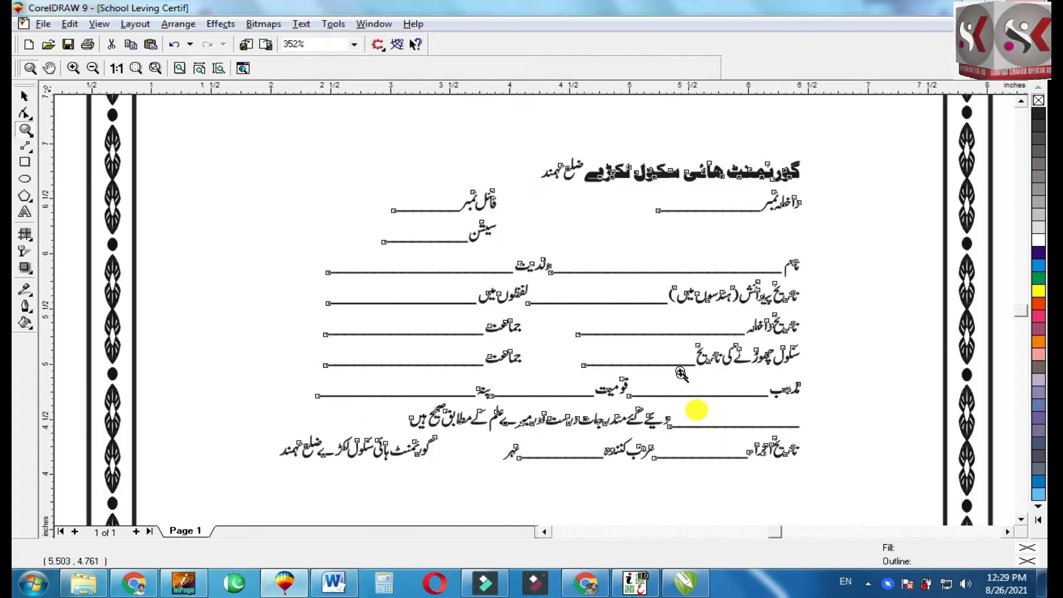
click(24, 97)
drag(854, 127, 520, 184)
key(ctrl+g)
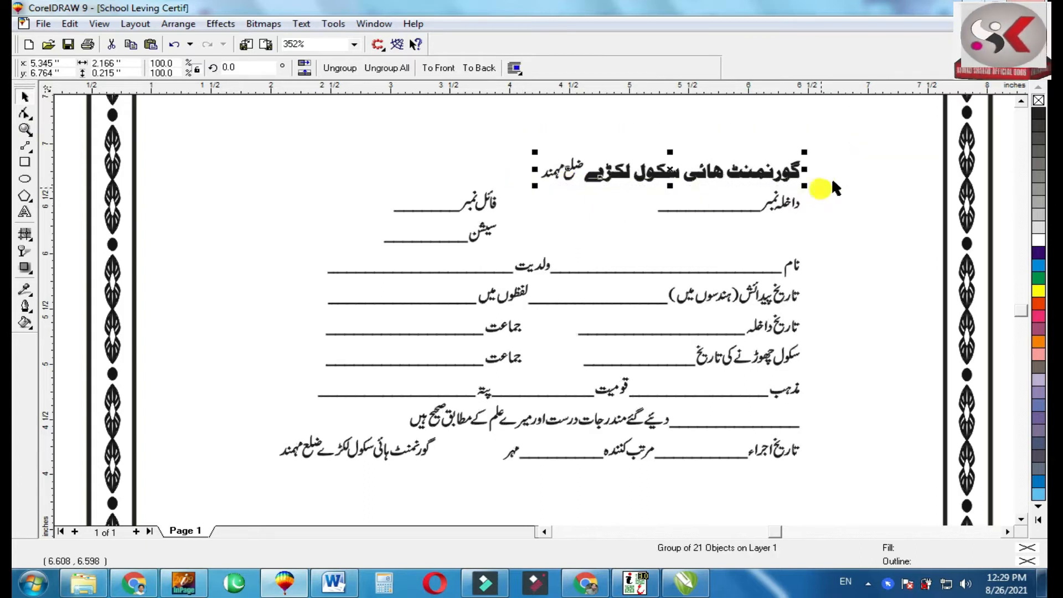
Step: Group the داخلہ نمبر, فائل نمبر and سیشن fields, each with its own blank line, as separate objects
drag(666, 220, 637, 223)
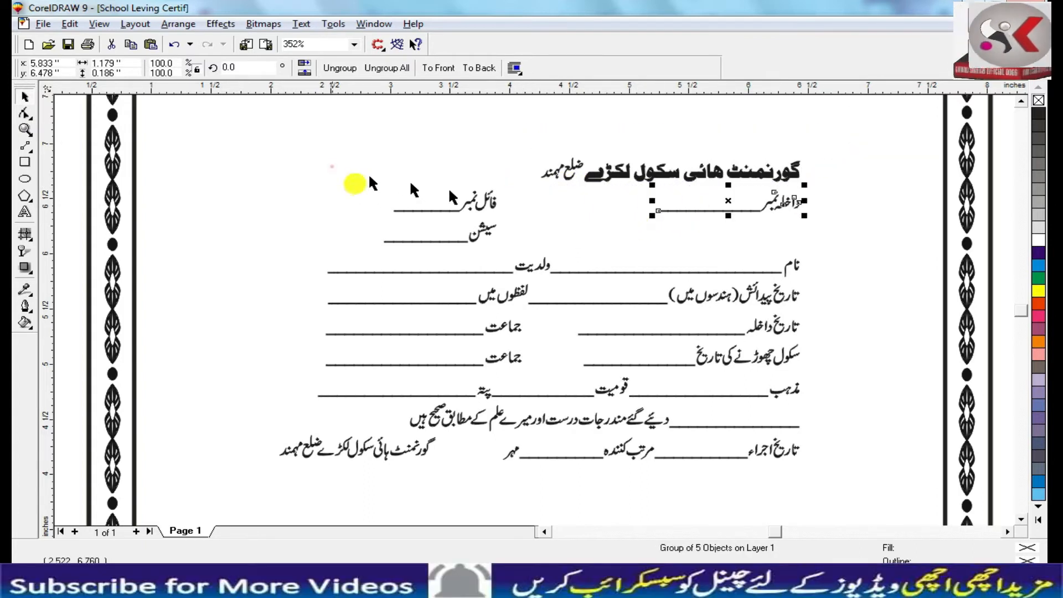
drag(511, 215, 511, 217)
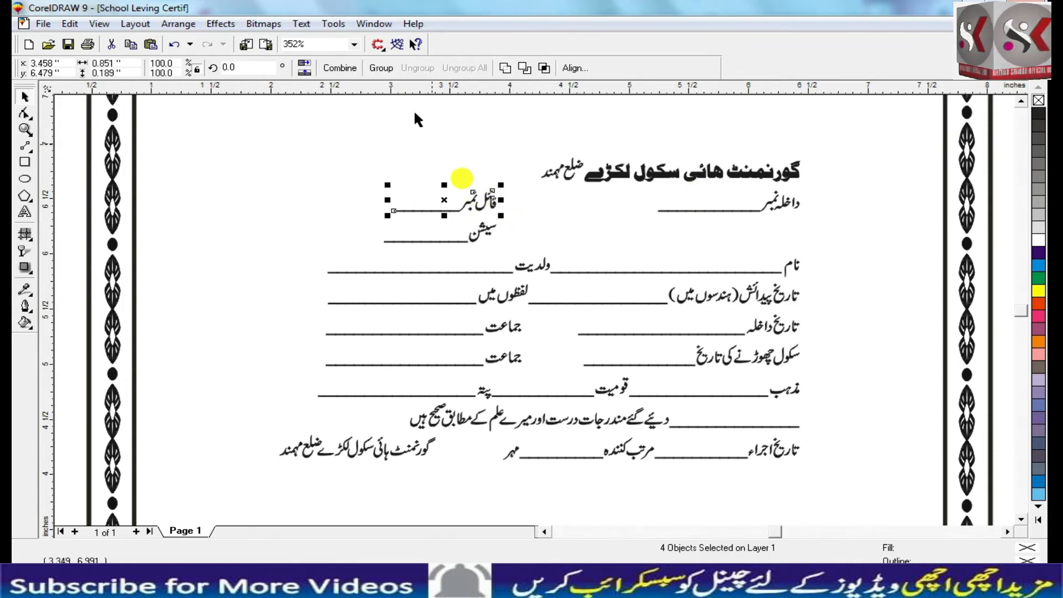
click(386, 69)
drag(352, 213, 506, 244)
click(376, 69)
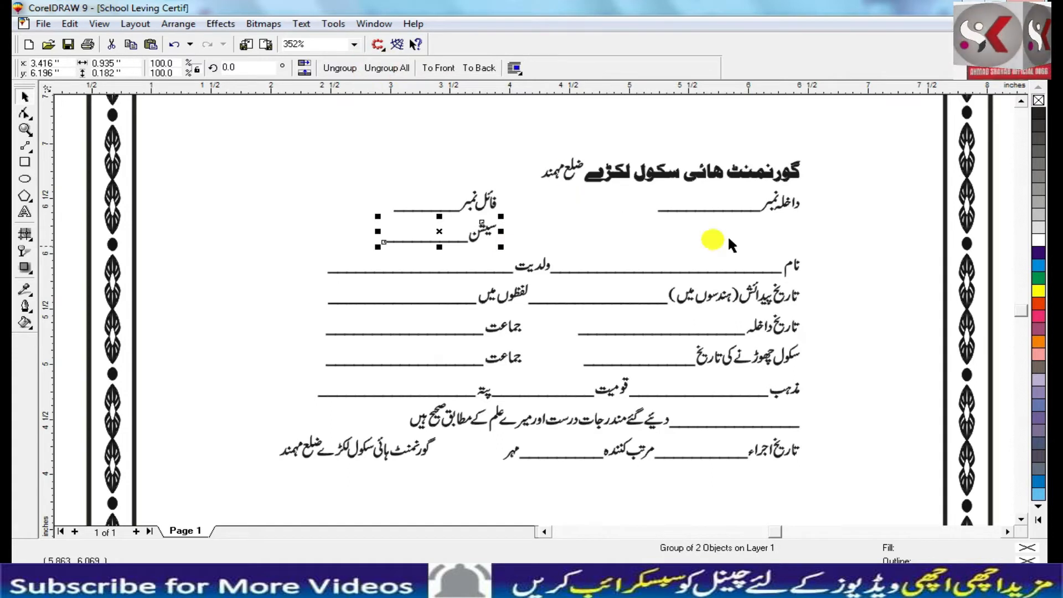
Step: Make separate groups of the five student-detail rows, the declaration with the issue-date row, and the closing school name
drag(847, 232, 304, 405)
key(ctrl+g)
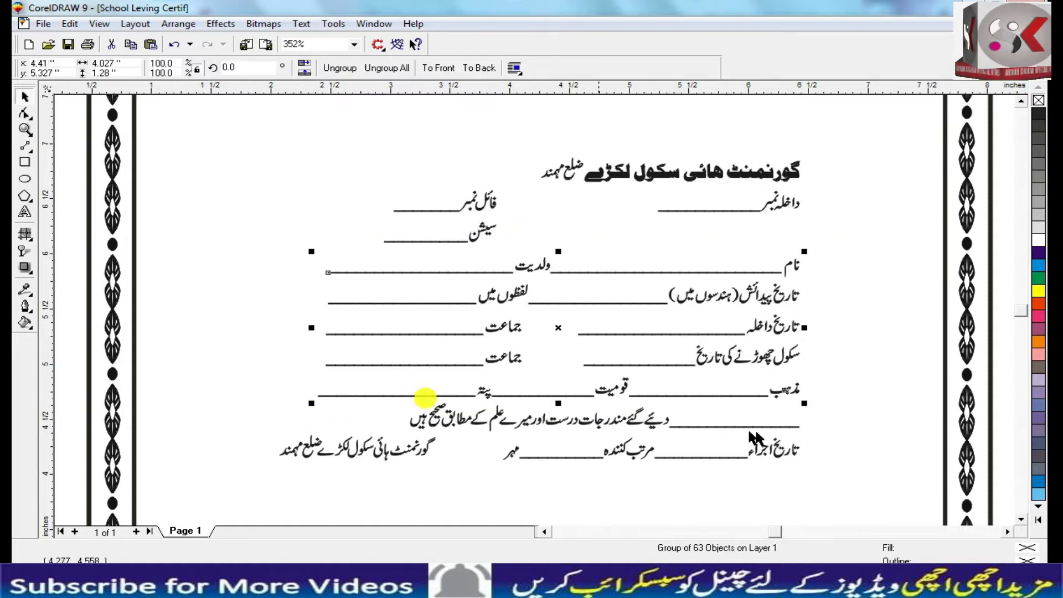
drag(837, 400, 474, 480)
key(ctrl+g)
key(ctrl+g)
drag(269, 430, 450, 478)
key(ctrl+g)
Step: Stretch the ولدیت blank to about 2.18 inches and lengthen the لفظوں میں and first جماعت blanks toward the left border
key(F4)
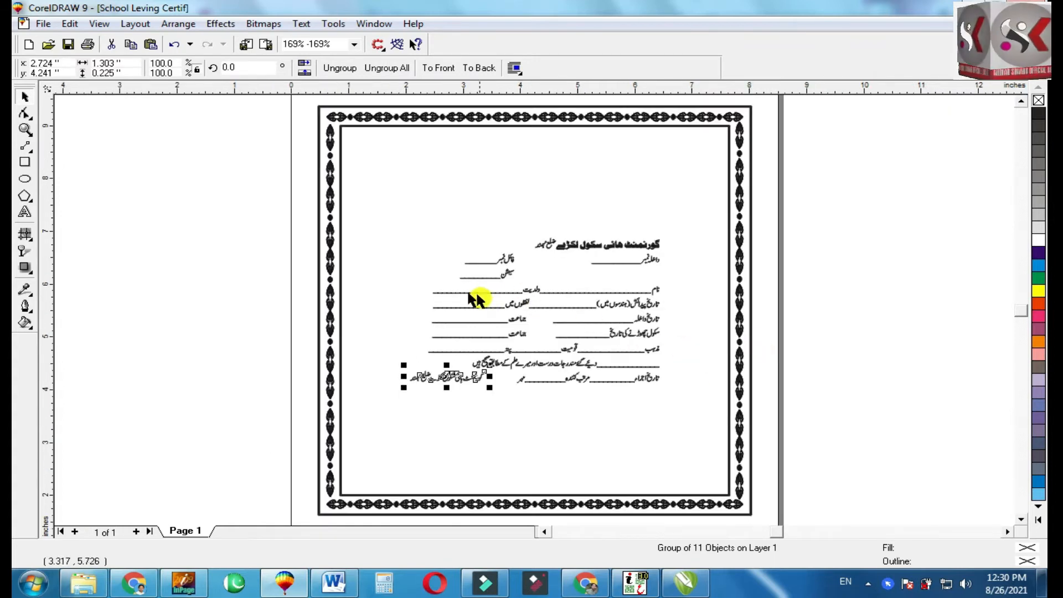
key(F2)
drag(301, 247, 668, 407)
ctrl+click(435, 218)
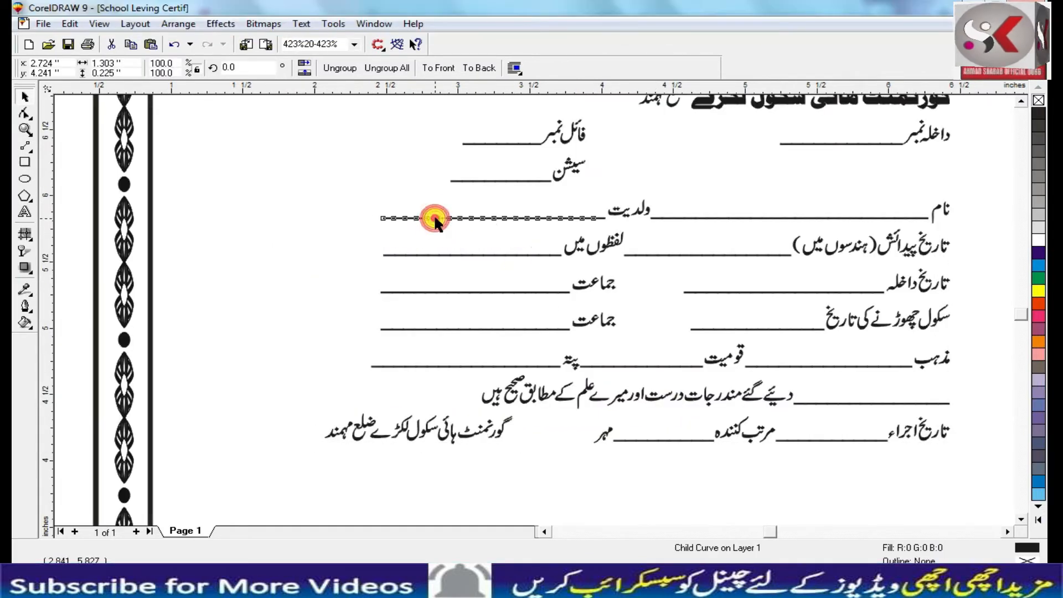
drag(375, 218, 284, 227)
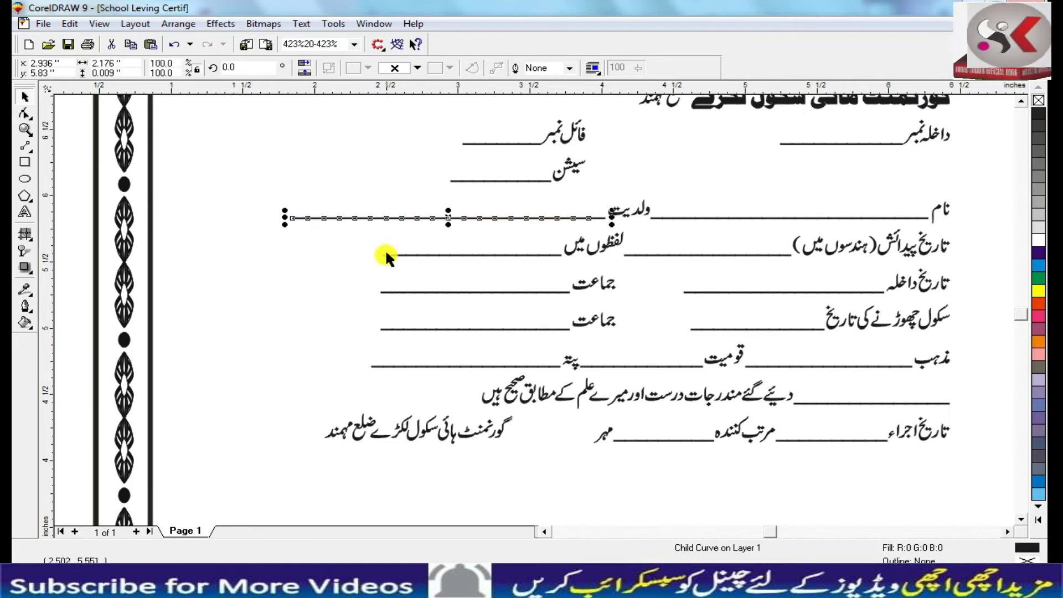
click(385, 252)
click(386, 255)
click(386, 255)
drag(386, 255, 391, 292)
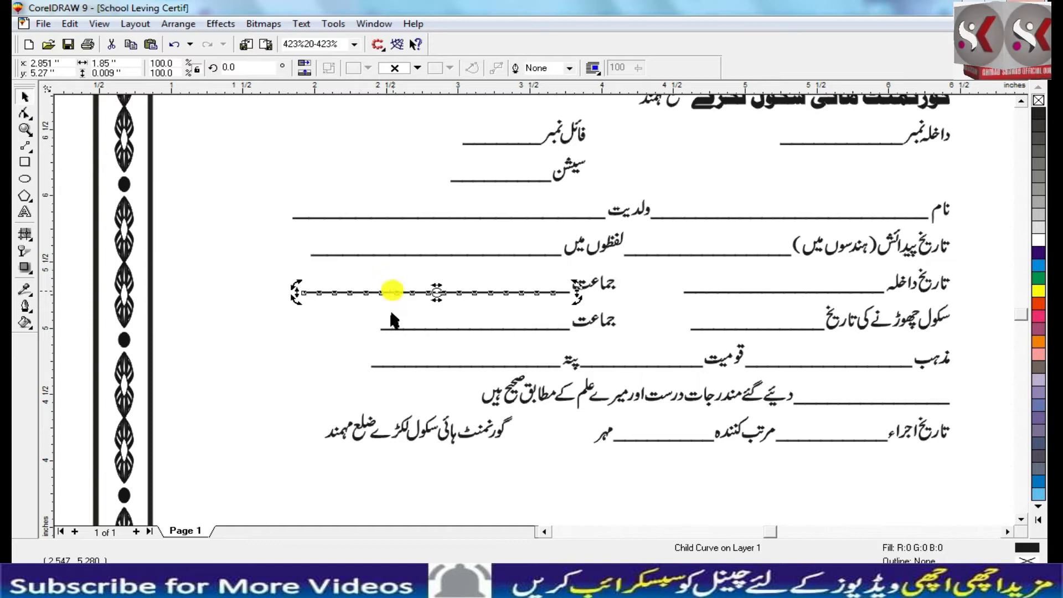
Step: Repeat the same stretch on the second جماعت blank and the پتہ blank, each to about 1.85 inches
ctrl+click(391, 327)
key(ctrl+r)
ctrl+click(379, 364)
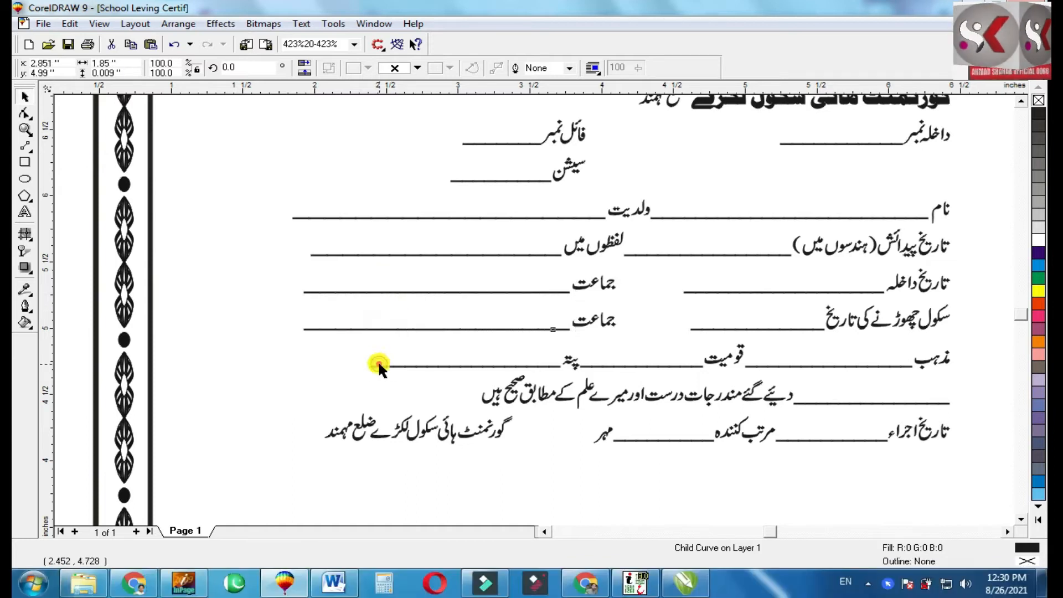
ctrl+click(378, 361)
key(ctrl+r)
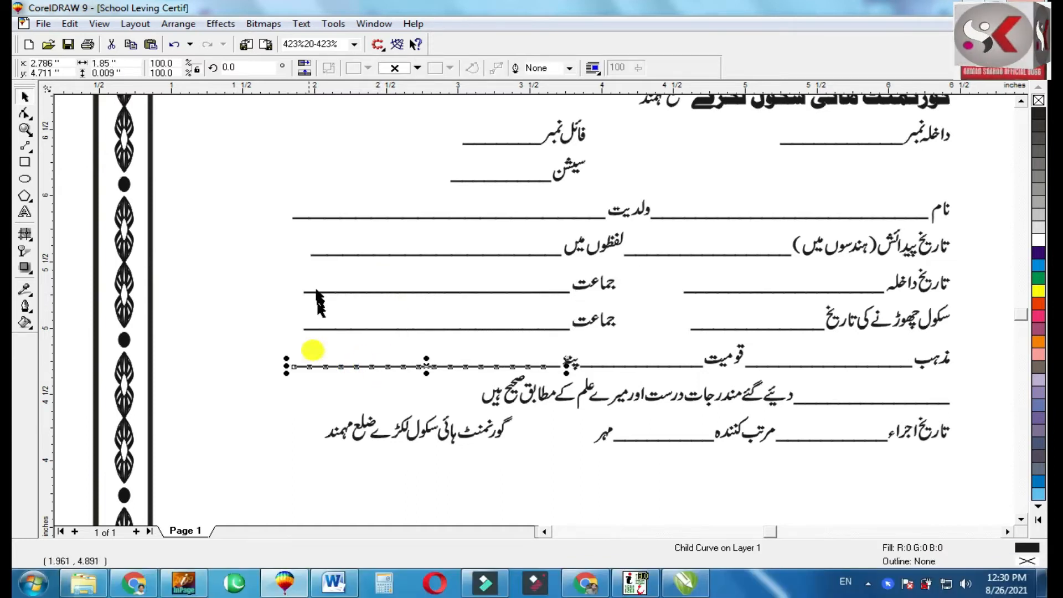
Step: Stretch the لفظوں میں, both جماعت and پتہ blanks further so their ends roughly line up with the ولدیت blank
ctrl+click(311, 254)
drag(309, 256, 284, 258)
ctrl+click(306, 288)
key(ctrl+r)
ctrl+click(310, 325)
key(ctrl+r)
click(308, 361)
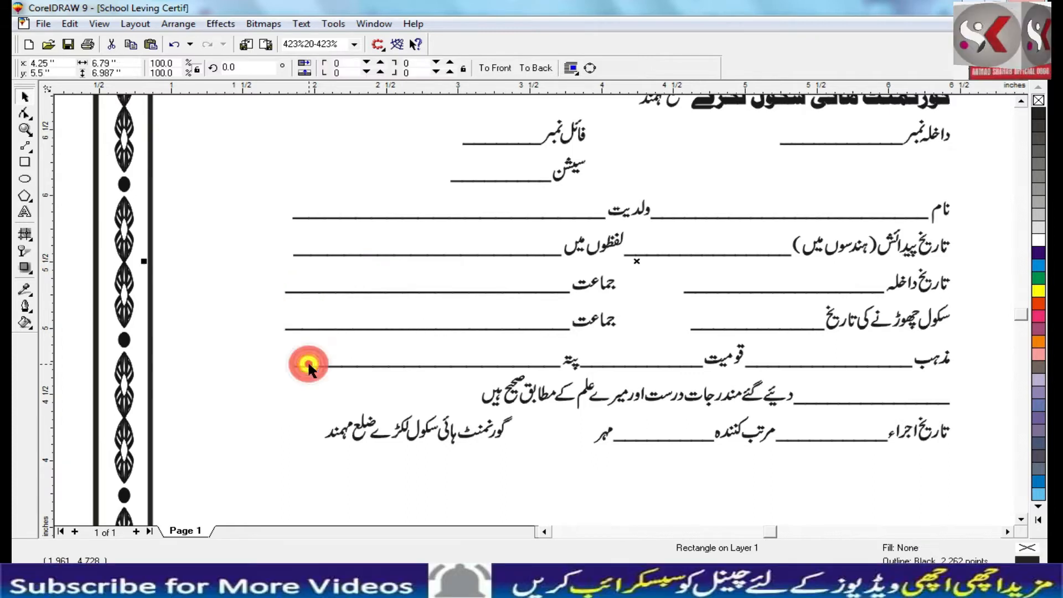
ctrl+click(304, 364)
key(ctrl+r)
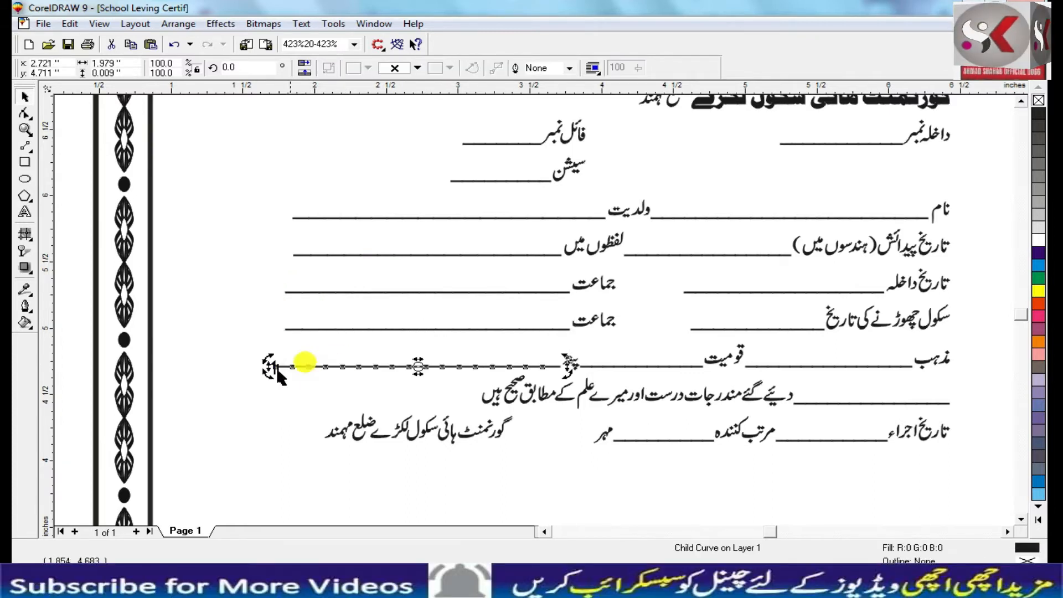
drag(271, 366, 281, 367)
Step: Move the heading to the top of the frame, enlarge it to about 5.69 by 0.56 inches and centre it horizontally
key(F4)
drag(626, 238, 670, 140)
drag(573, 154, 373, 211)
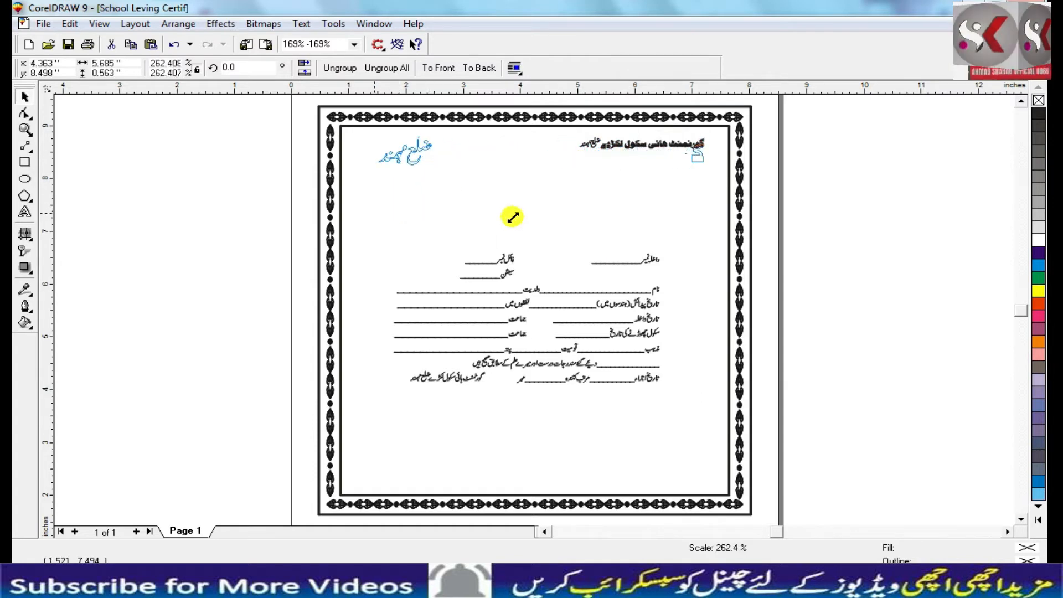
shift+click(513, 217)
key(c)
key(Escape)
click(622, 157)
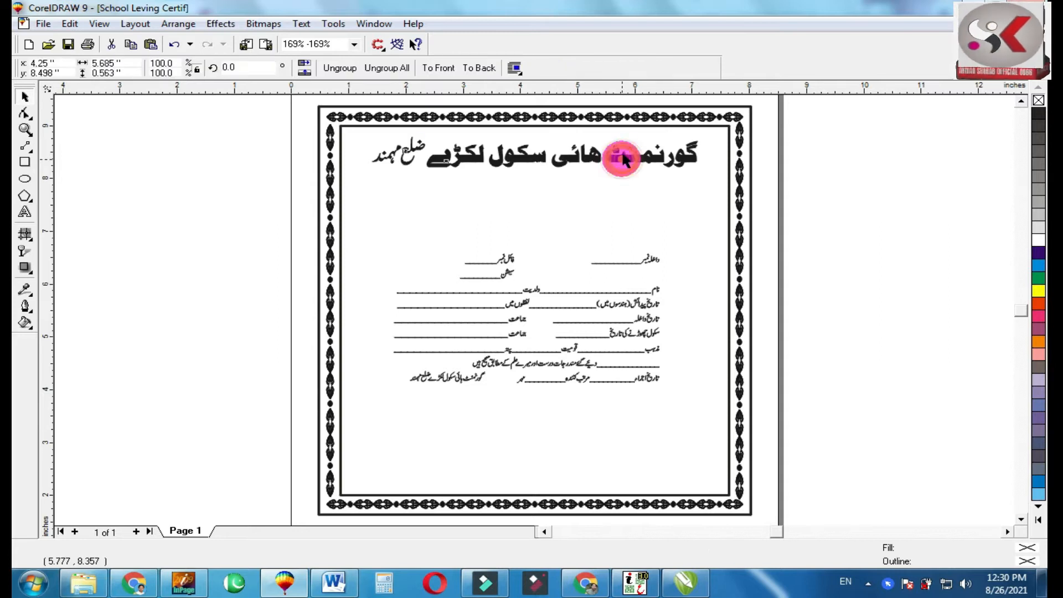
key(Up)
drag(704, 145, 710, 145)
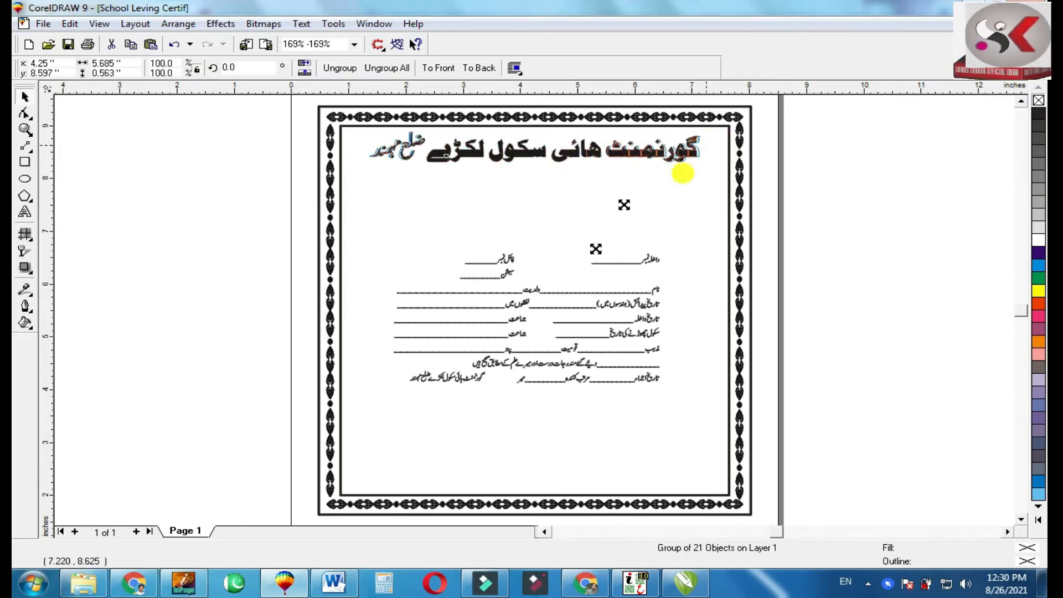
Step: Place the داخلہ نمبر and فائل نمبر fields bottom-aligned under the heading, with سیشن right-aligned beneath فائل نمبر
drag(645, 259, 700, 173)
drag(499, 256, 398, 182)
shift+click(703, 175)
key(b)
drag(509, 271, 416, 189)
shift+click(406, 183)
key(r)
click(428, 223)
drag(404, 170, 415, 176)
Step: Enlarge and group all the remaining rows and centre the group horizontally inside the frame, below the number fields
drag(354, 266, 686, 430)
drag(666, 388, 719, 411)
key(ctrl+g)
drag(705, 334, 703, 266)
shift+click(652, 360)
key(c)
key(Escape)
click(637, 248)
click(637, 250)
drag(636, 250, 637, 276)
Step: Ungroup the remaining rows and move the closing school name down below the issue-date row
click(435, 346)
key(F2)
drag(268, 269, 769, 417)
click(513, 219)
click(342, 67)
key(Escape)
drag(238, 266, 467, 341)
drag(420, 303, 421, 379)
Step: Group the declaration row on its own and nudge the issue-date row down to leave space above it
drag(935, 280, 393, 224)
key(ctrl+g)
drag(508, 274, 942, 344)
key(Down)
key(Down)
key(Down)
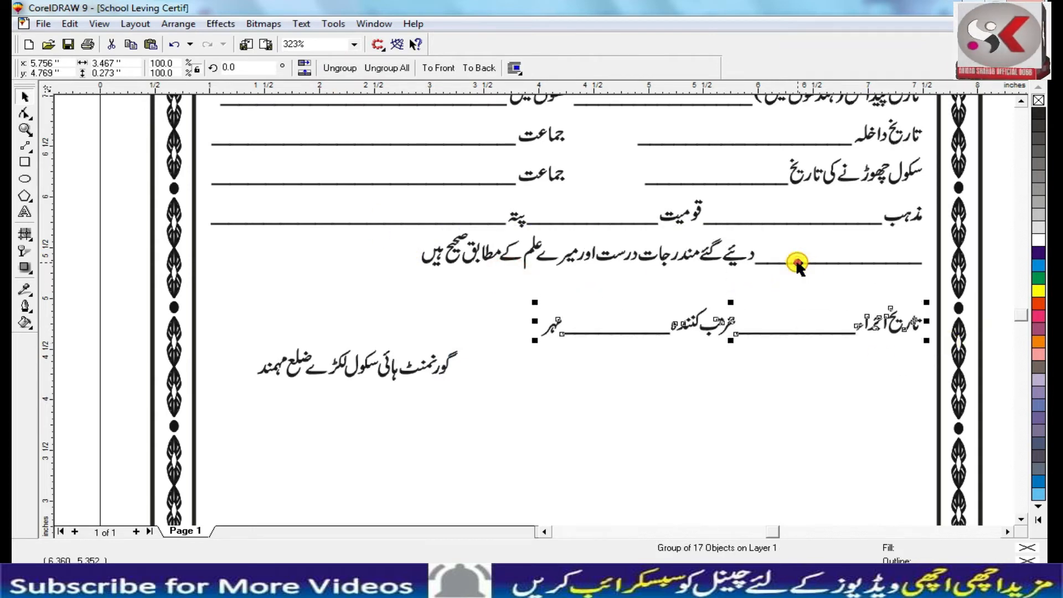
Step: Shift the declaration sentence clear of its blank and draw a rectangle about 3.19 by 0.39 inches around it, centring the two
shift+click(734, 258)
drag(733, 258, 709, 265)
click(25, 163)
drag(402, 239, 760, 279)
key(space)
drag(380, 231, 750, 291)
key(c)
key(e)
key(Left)
key(Left)
key(Right)
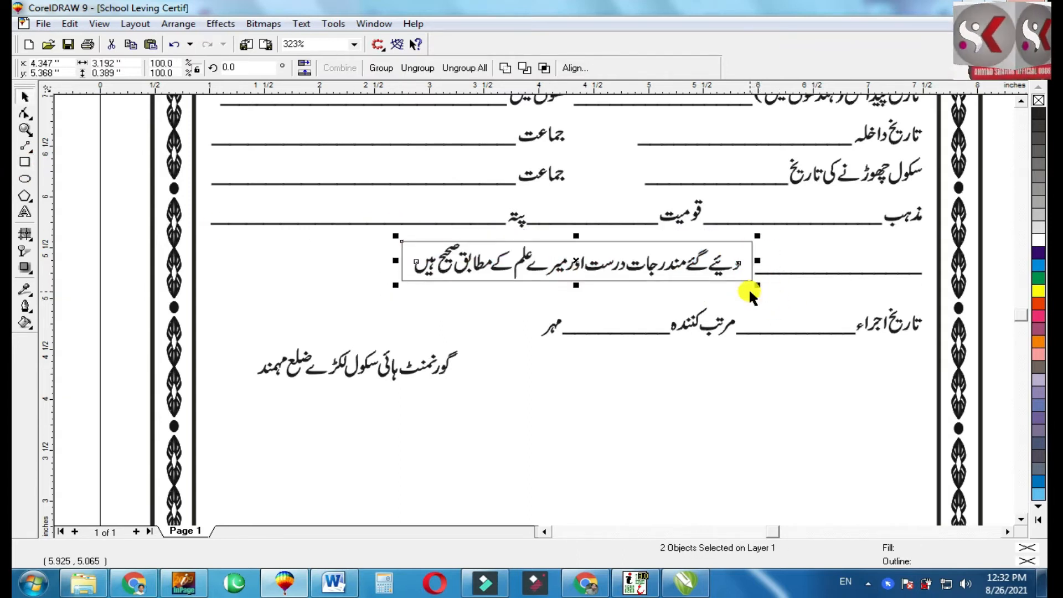
Step: Round the rectangle's corners to 78 and apply a 1.0-point outline with rounded corners and caps, behind fill, scaling with image
click(749, 264)
drag(753, 242, 751, 259)
key(F12)
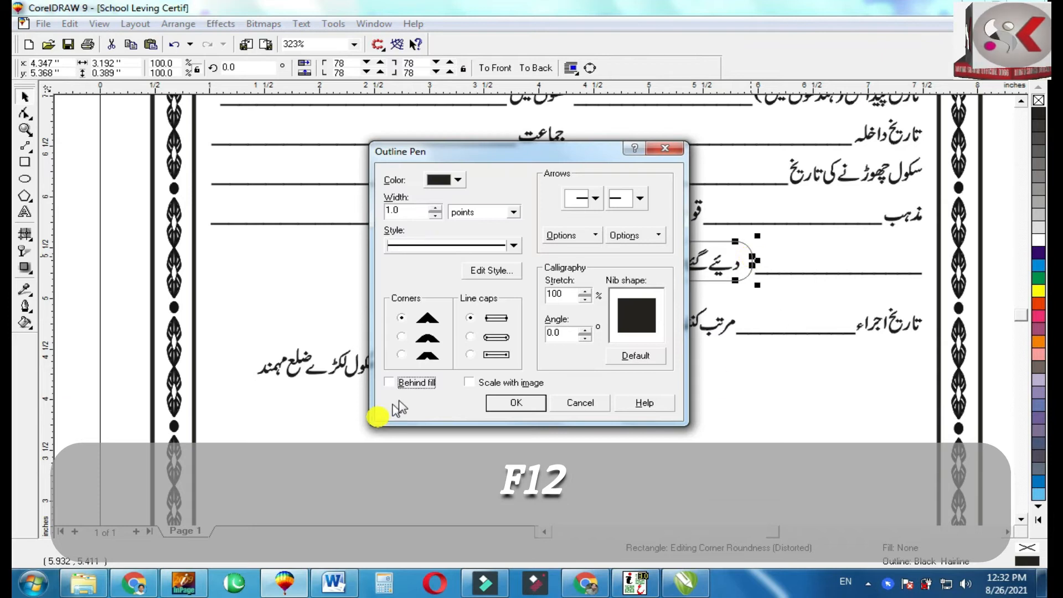
click(401, 336)
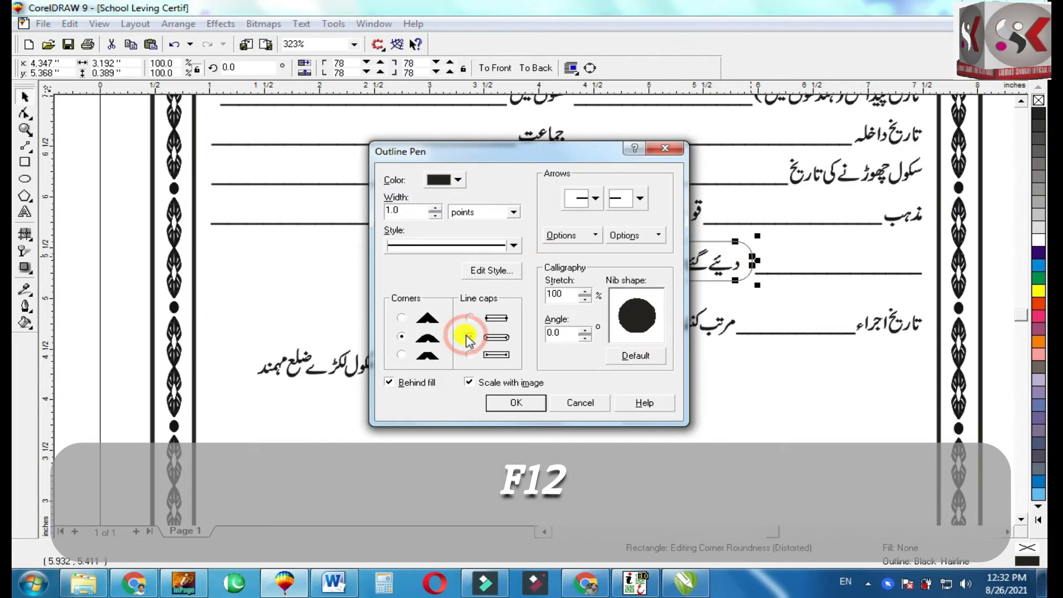
key(Return)
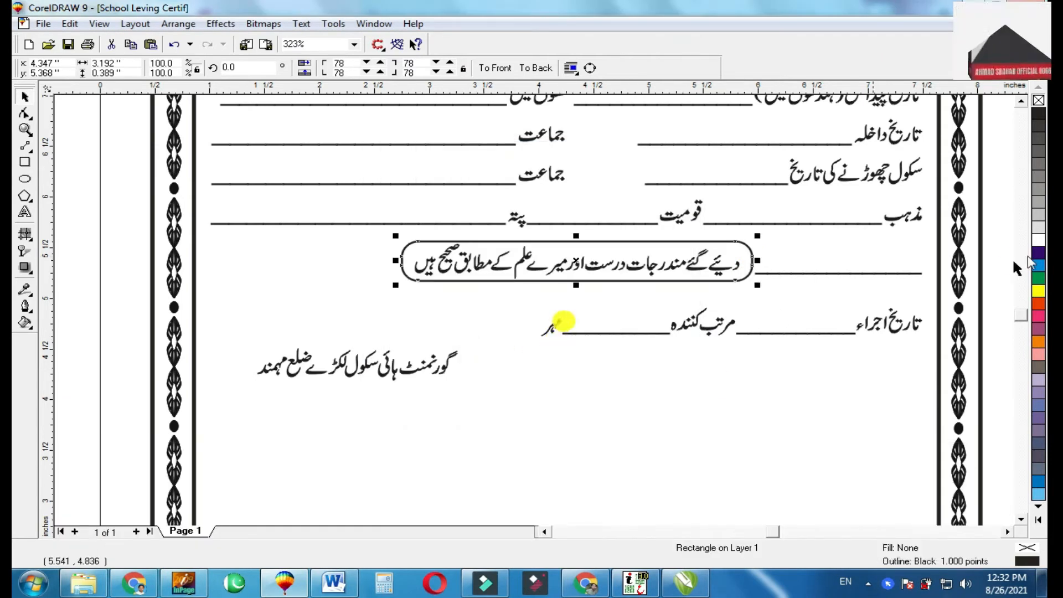
Step: Fill the rounded rectangle around the declaration sentence with white
click(1040, 252)
click(1039, 241)
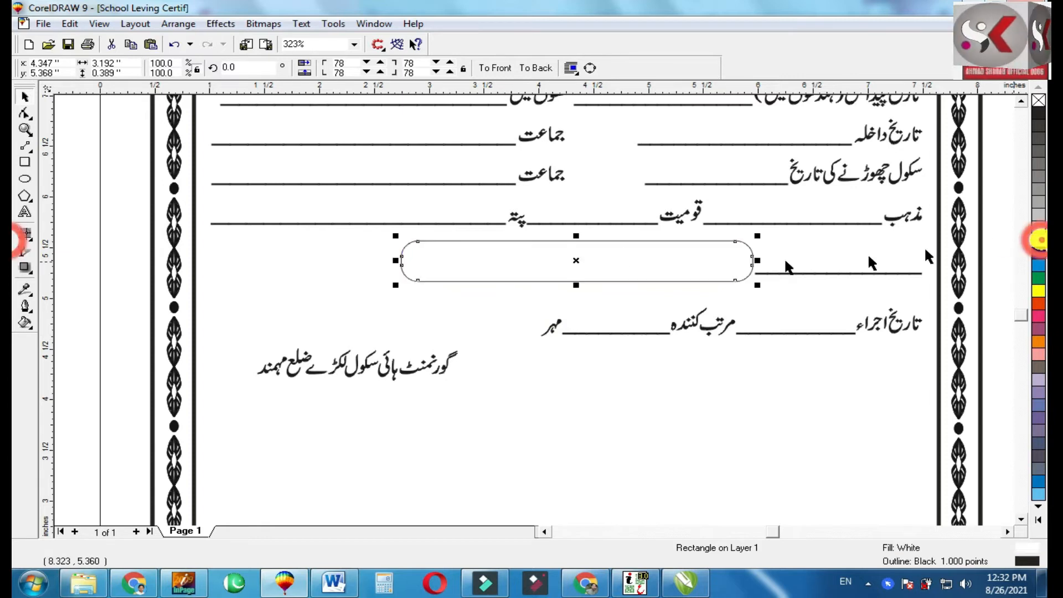
Step: Bring the declaration sentence in front of the white rounded rectangle and select the two together
click(808, 296)
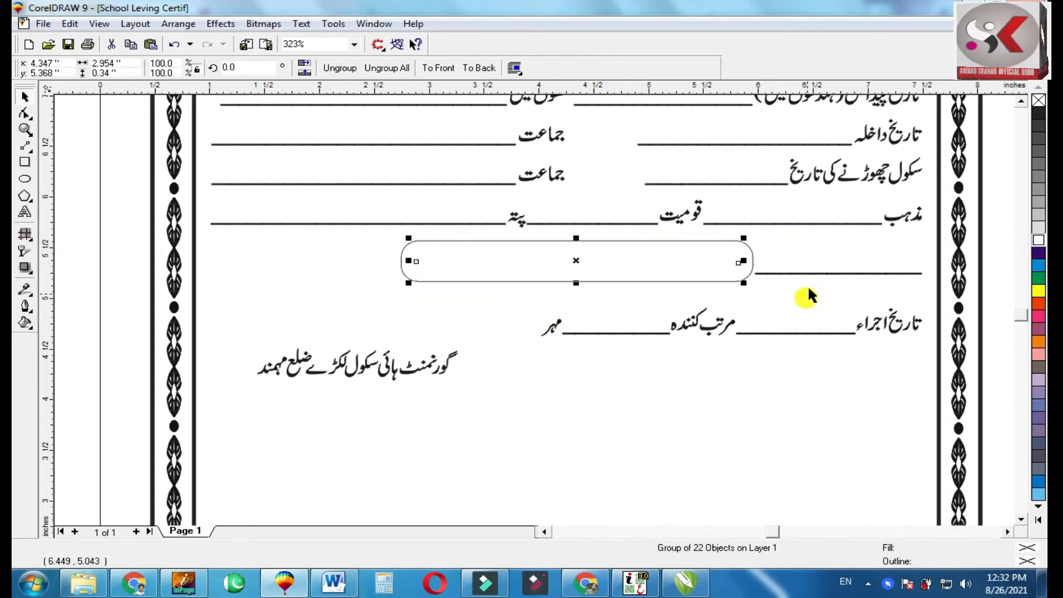
click(439, 68)
shift+click(667, 275)
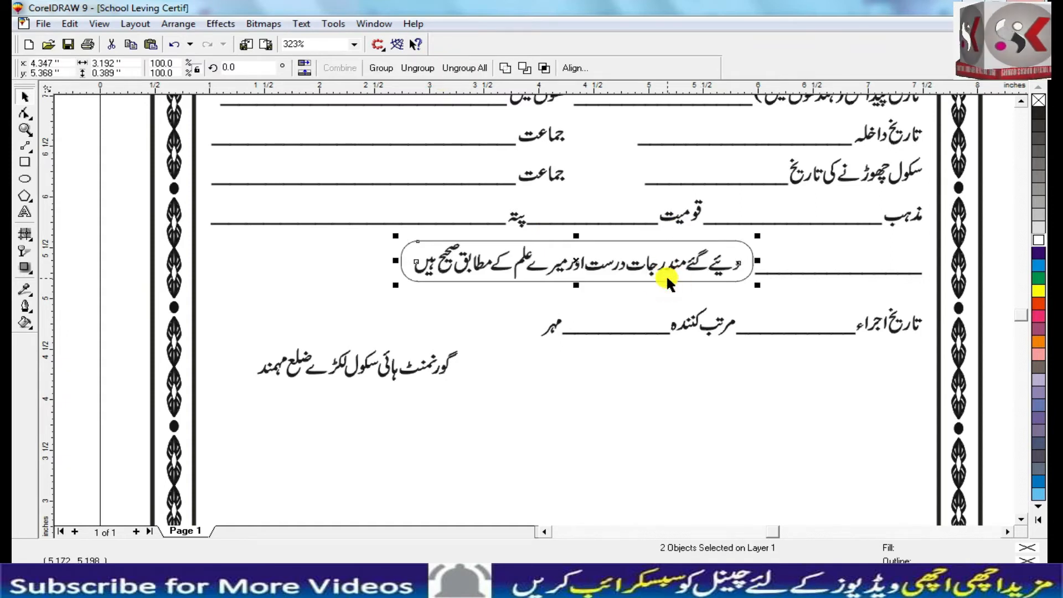
Step: Nudge the issue-date row up and place the school-name line level with it, close to the inner frame's left side
click(718, 324)
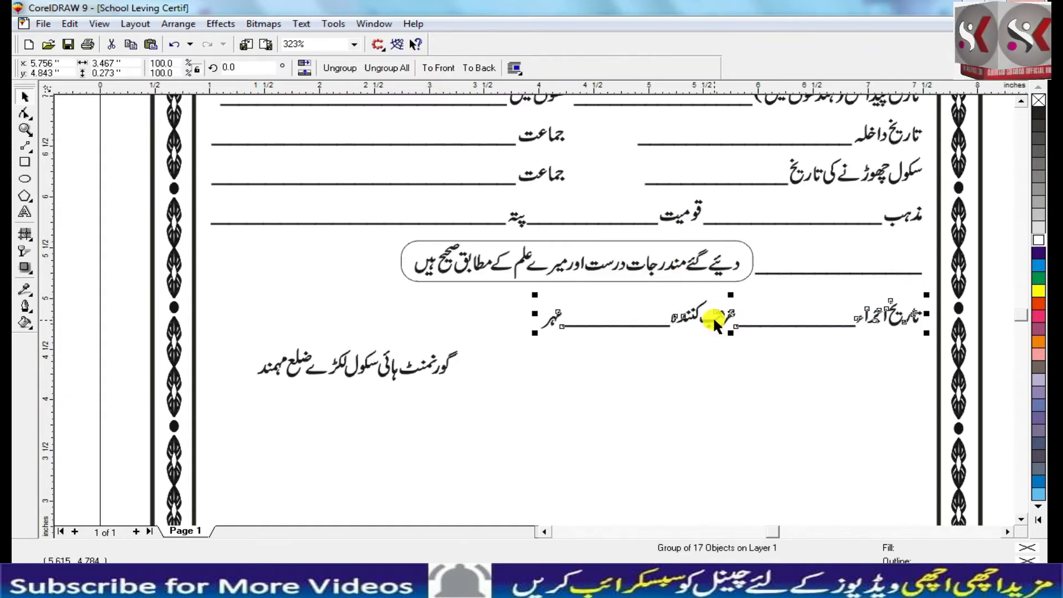
click(445, 368)
shift+click(550, 323)
key(e)
key(Escape)
drag(446, 324, 366, 328)
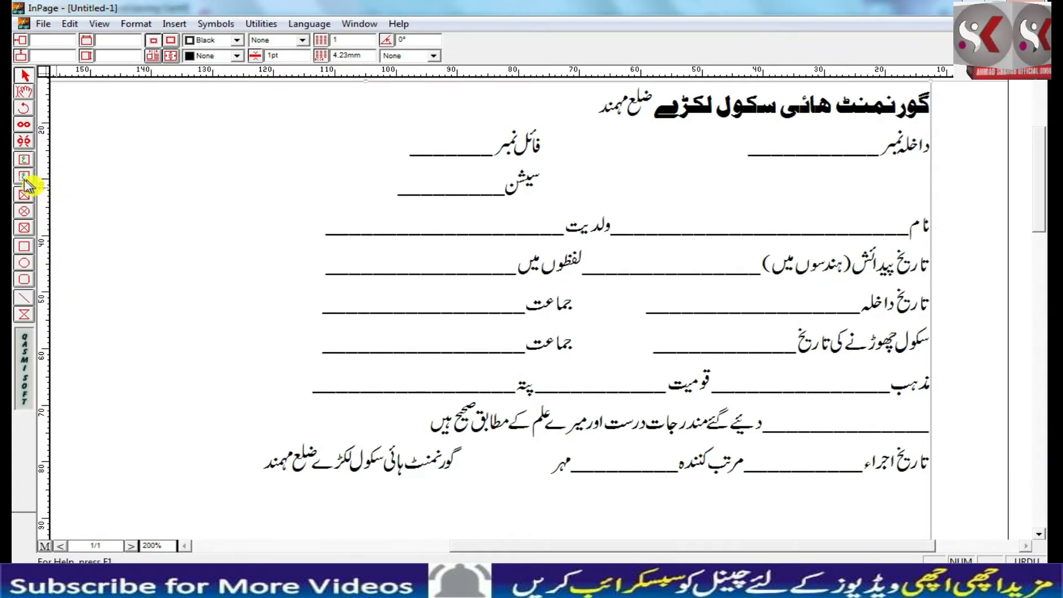
Step: In the InPage document, draw a new text box, enter پرنسپل in it and copy it
drag(140, 173, 660, 289)
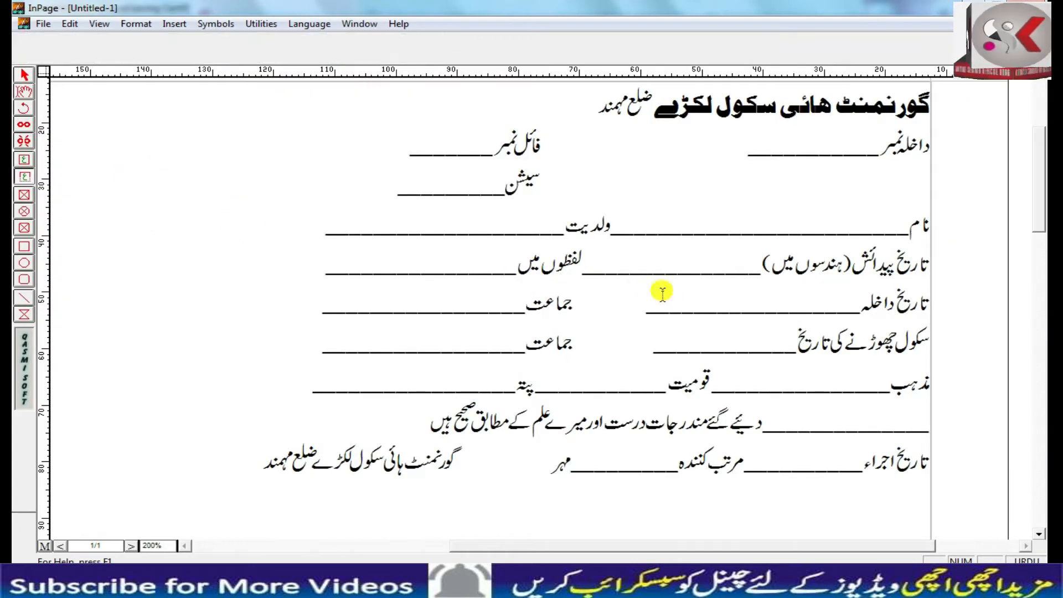
drag(660, 195, 622, 209)
right_click(623, 205)
click(641, 238)
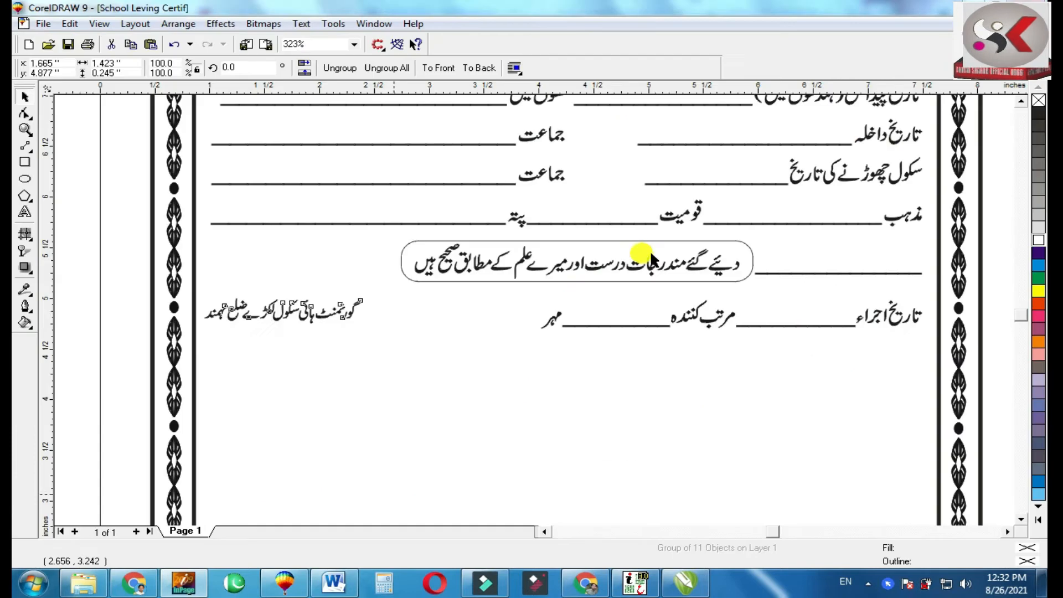
Step: Paste the word پرنسپل into the CorelDRAW certificate and scale it proportionally to 3%
key(ctrl+v)
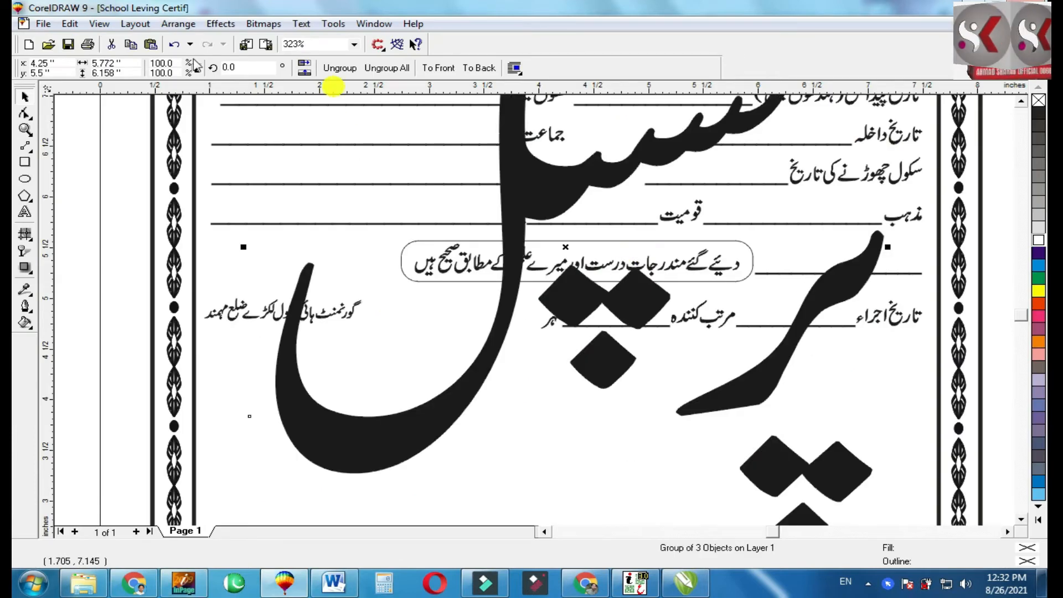
text(3)
key(Return)
key(ctrl+z)
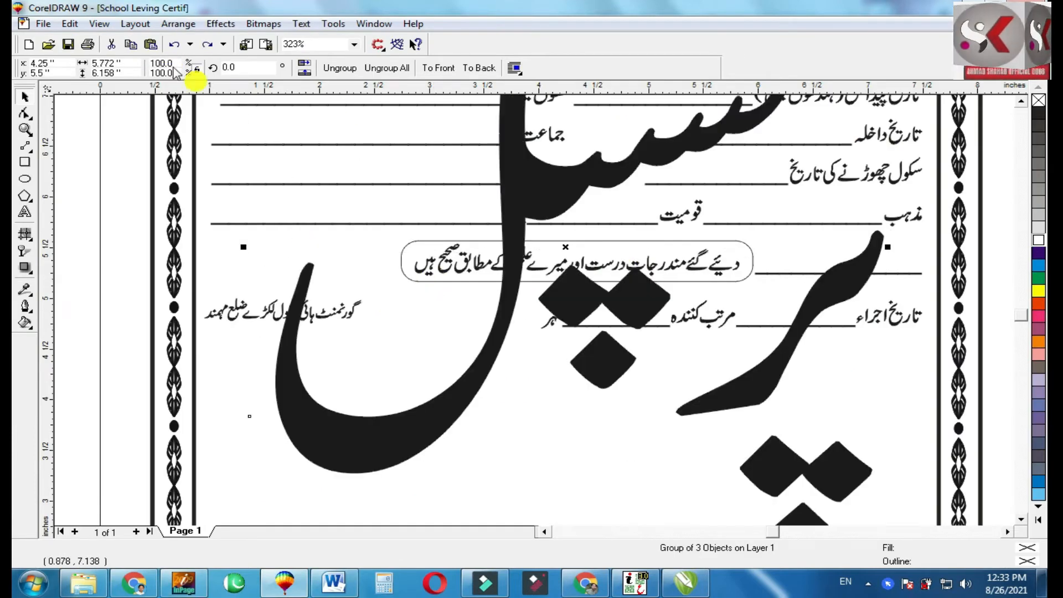
text(3)
key(Return)
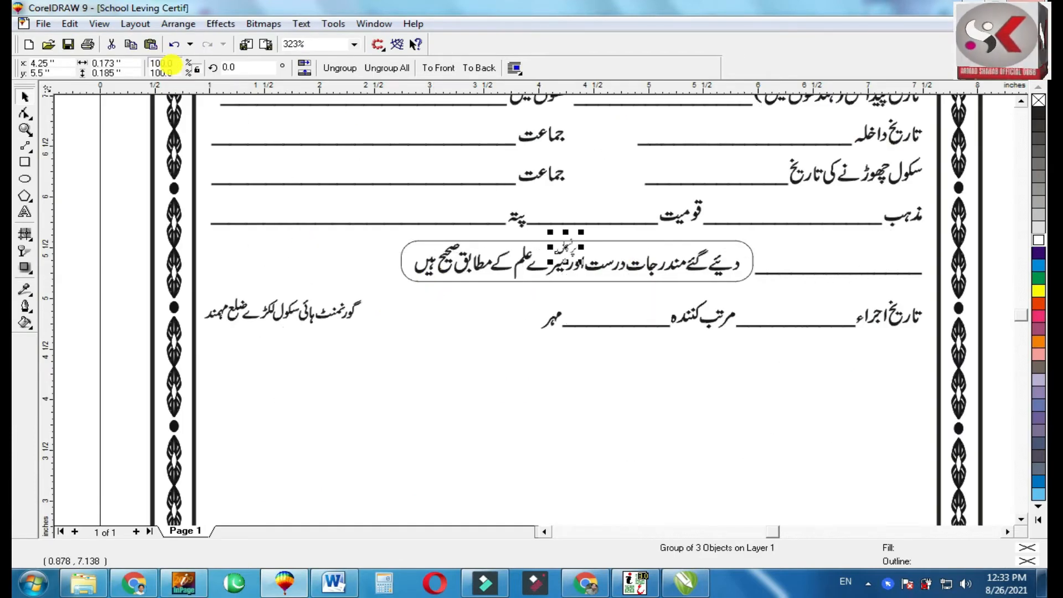
Step: Place پرنسپل above the school-name line, enlarge it to about 159%, centre it over that line and group the two
drag(565, 241, 307, 255)
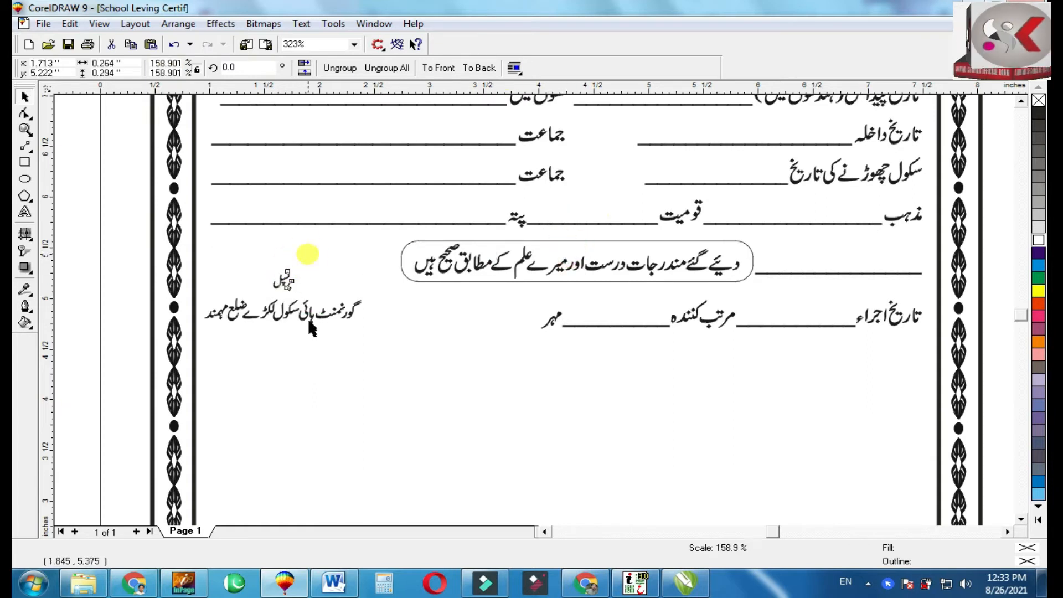
shift+click(310, 314)
key(c)
drag(309, 315, 309, 327)
key(ctrl+g)
shift+click(552, 314)
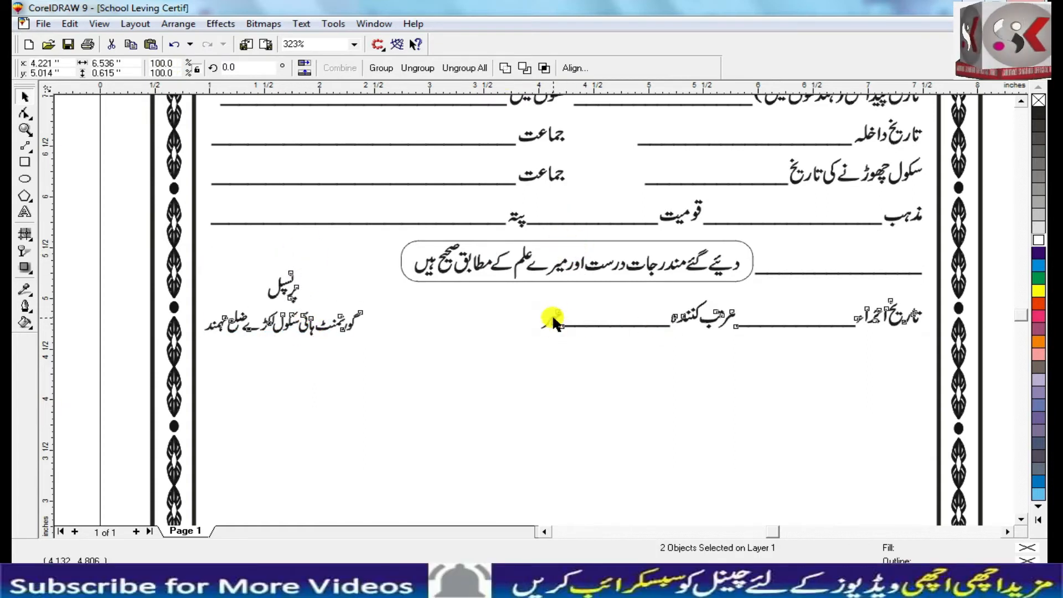
key(F4)
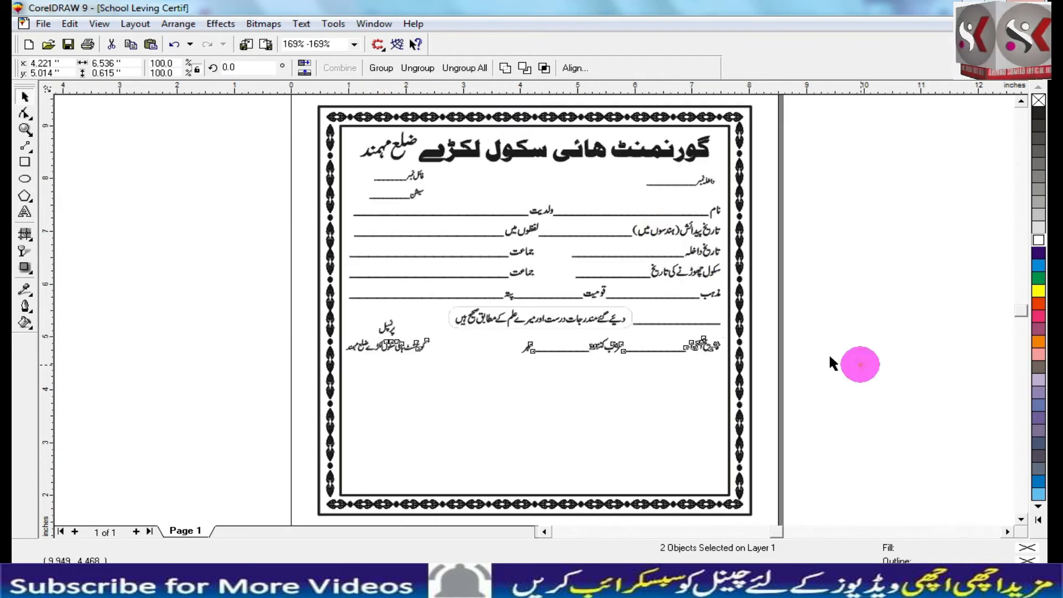
Step: Draw a thin rectangle about 0.23 inches high below the issue-date row and centre it horizontally on the frame
click(24, 161)
drag(346, 361, 729, 374)
key(space)
shift+click(576, 411)
key(c)
Step: Widen the thin rectangle symmetrically to about 6.76 inches so its ends meet the inner frame
key(F2)
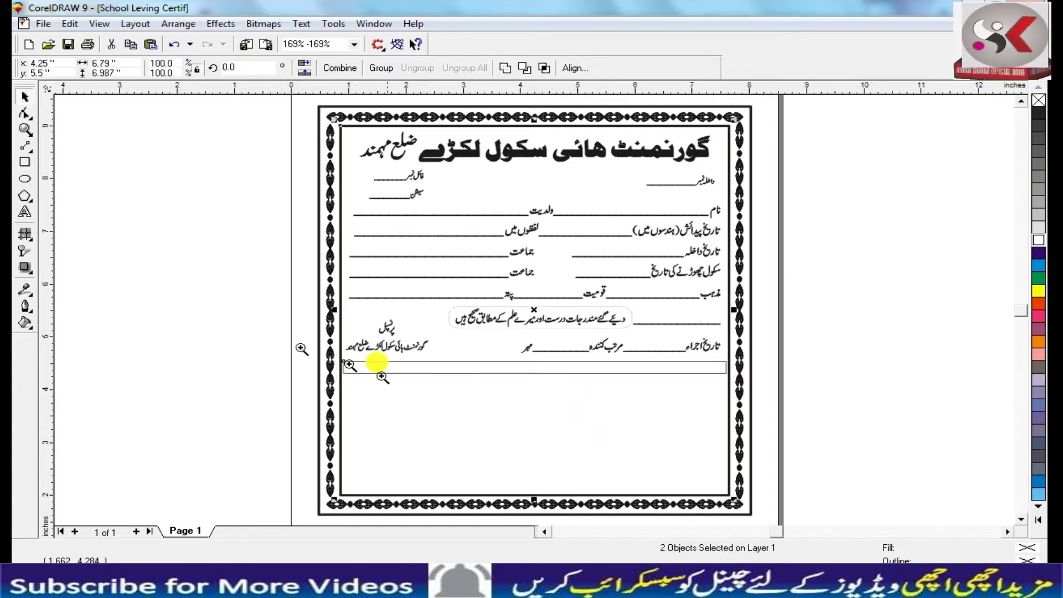
drag(301, 349, 433, 400)
click(419, 283)
drag(364, 258, 349, 258)
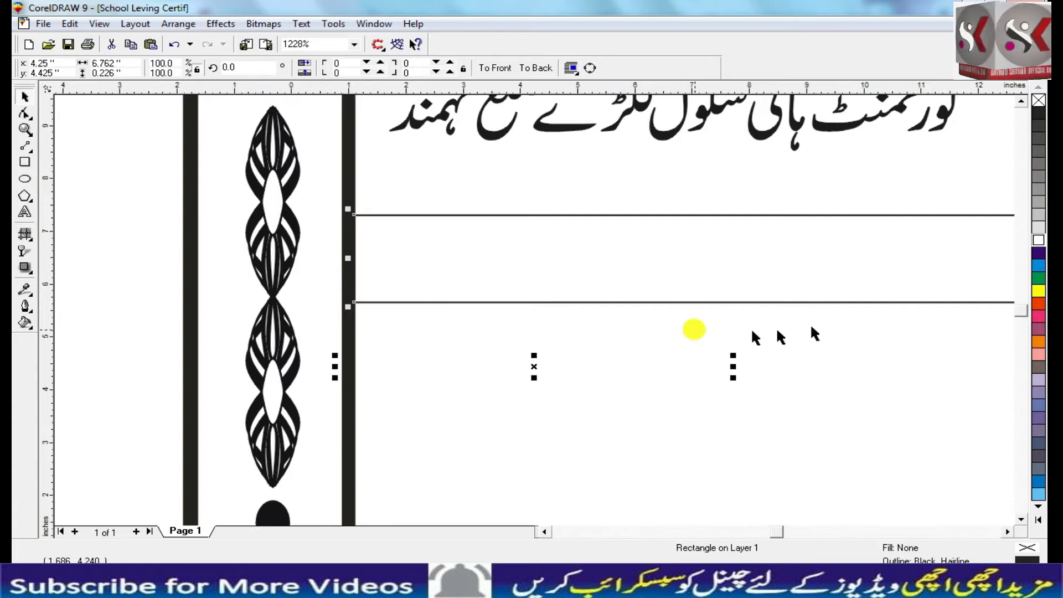
key(F3)
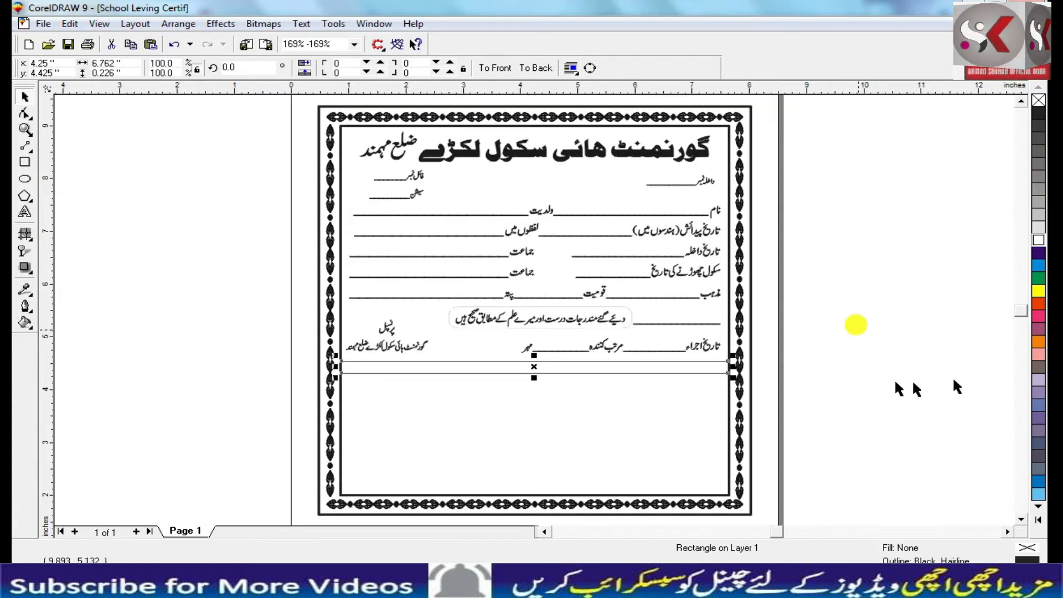
Step: Fill the thin rectangle with the rich black 100C100M100Y100K
click(1040, 118)
click(1039, 519)
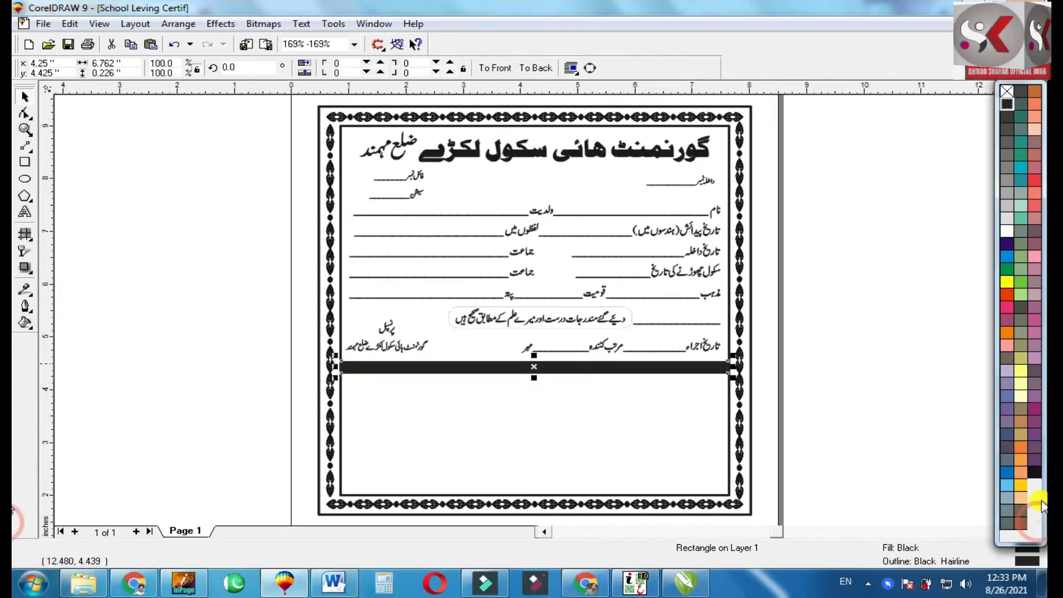
click(1035, 473)
Step: Add the artistic text X in the blank area below the black band
key(F2)
drag(310, 340, 812, 437)
click(25, 212)
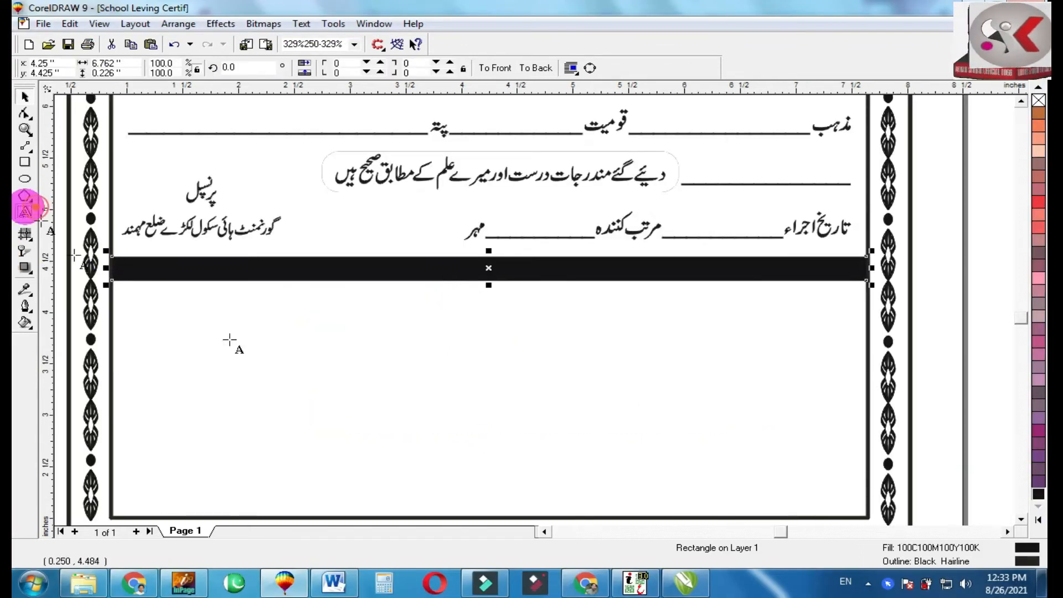
click(404, 406)
text(X)
key(ctrl+space)
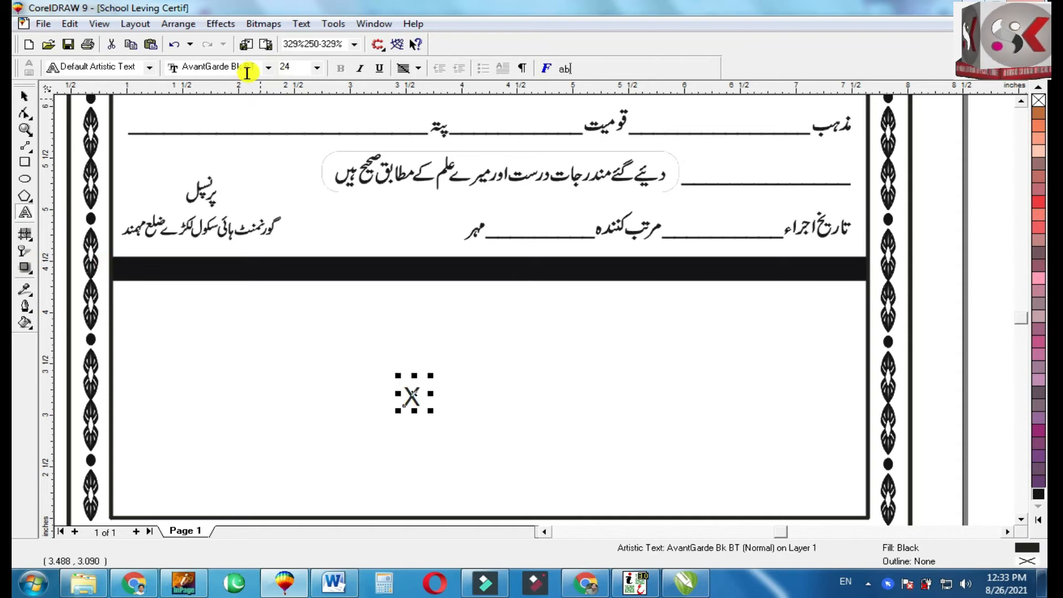
Step: Preview the fonts beginning with D on the X to look for a decorative shape
click(242, 67)
click(336, 66)
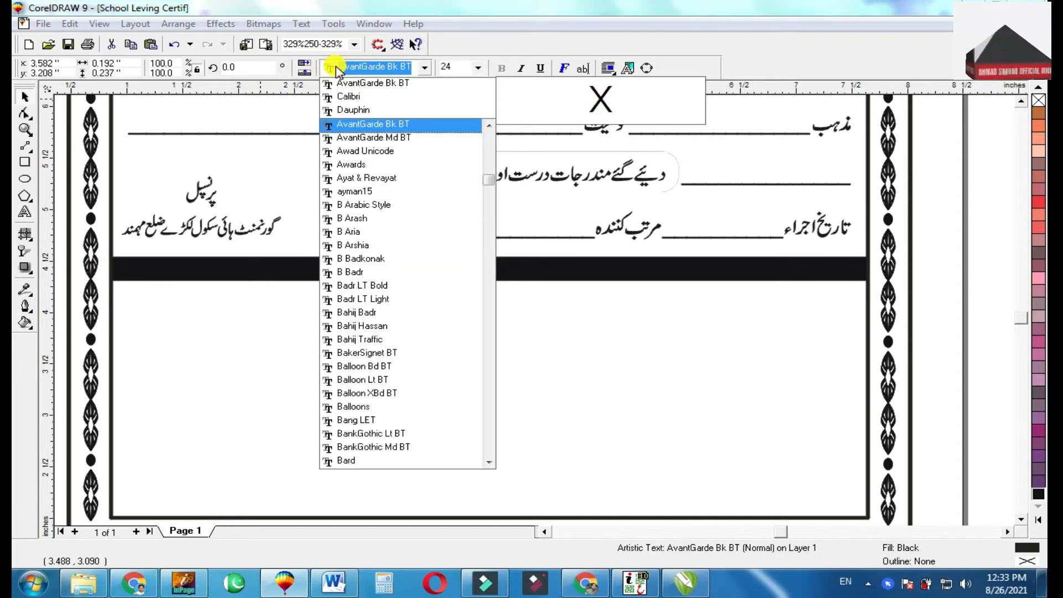
text(d)
key(Down)
key(Down)
key(Down)
key(Down)
key(Down)
key(Down)
key(Down)
key(Down)
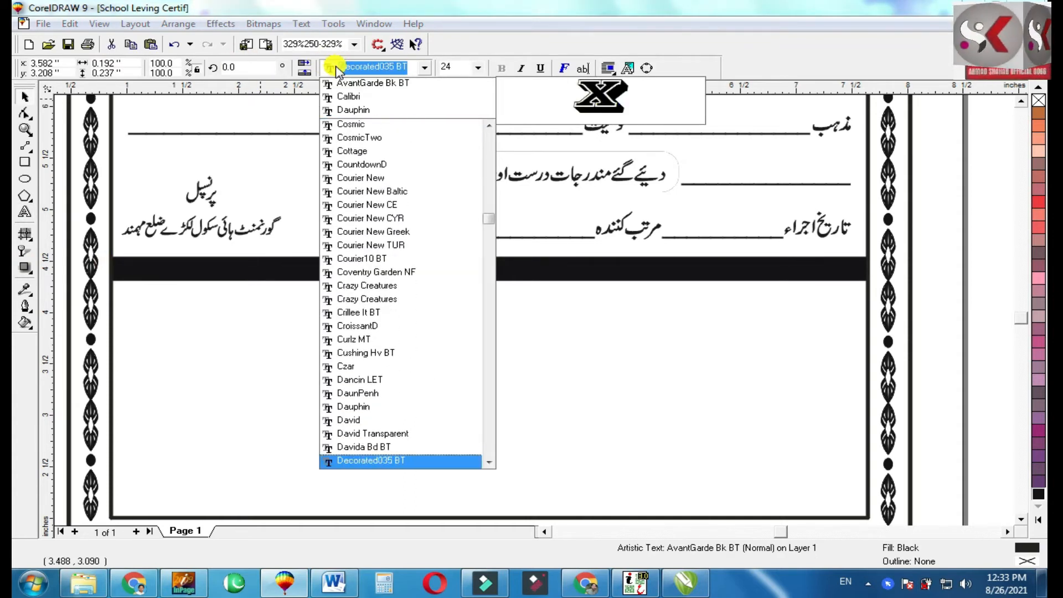
key(Down)
key(Down)
key(Down)
key(Down)
key(Down)
key(Down)
key(Down)
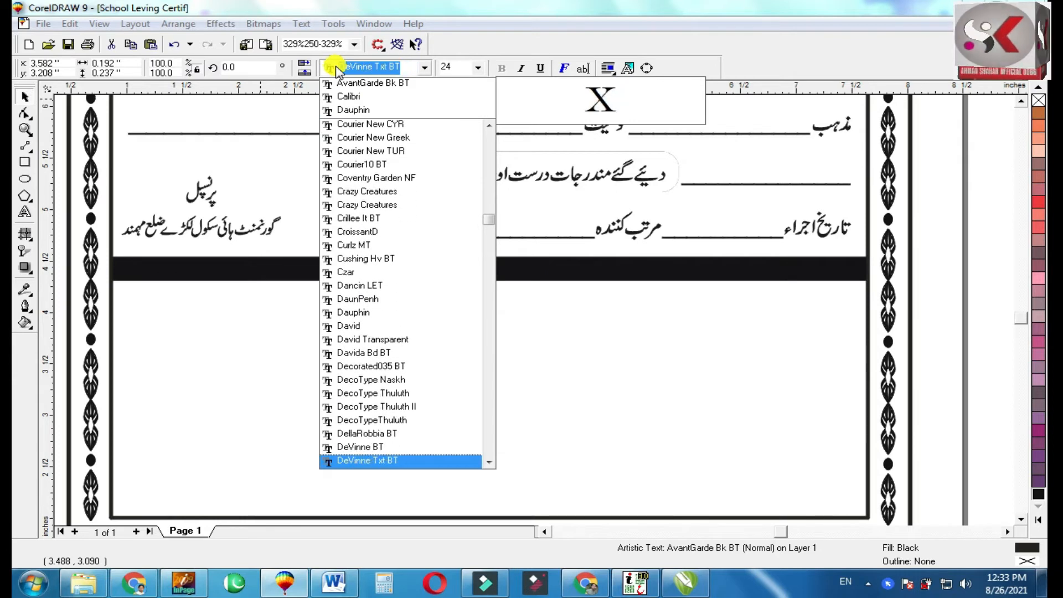
key(Escape)
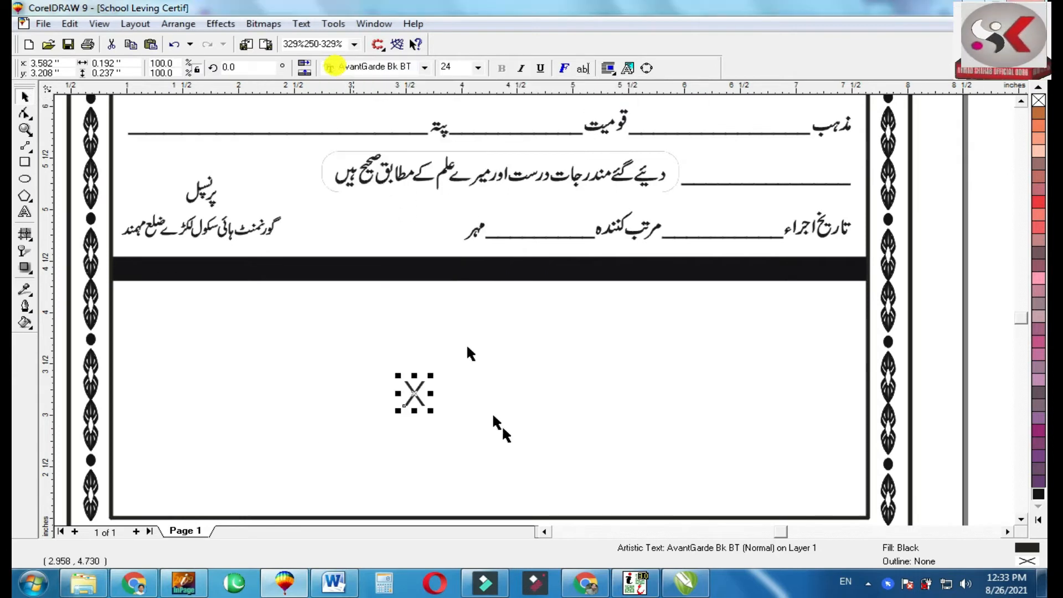
Step: Move the X up towards the black band and set its font to DexGothicD
drag(414, 393, 451, 339)
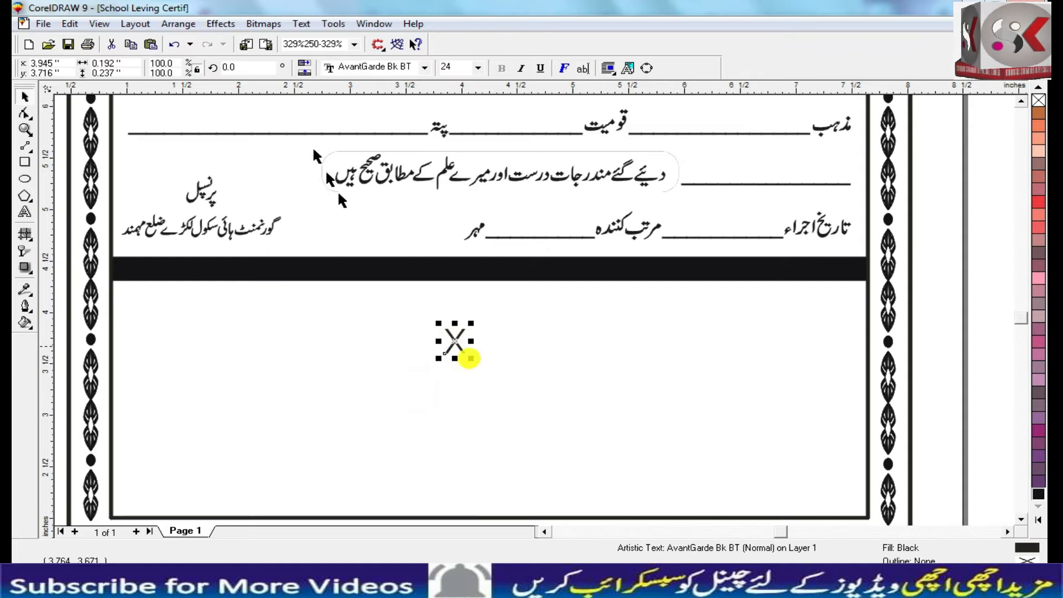
click(368, 68)
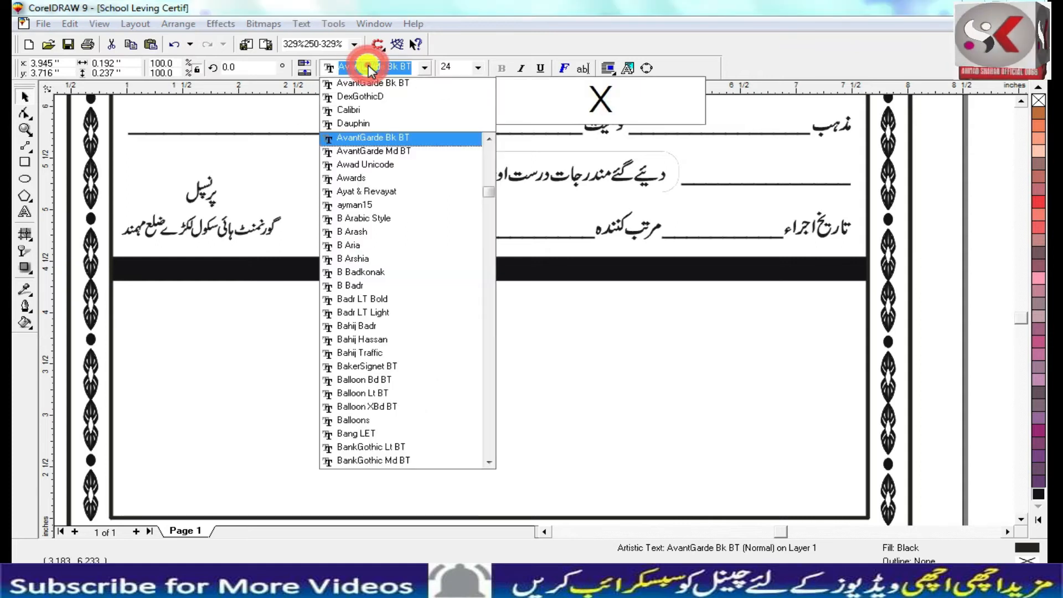
click(360, 98)
Step: Rotate the X 90 degrees, place it on the black band and give it a white fill and outline
click(454, 342)
mouse_move(438, 358)
mouse_down()
mouse_move(477, 359)
mouse_move(361, 292)
mouse_move(354, 271)
mouse_up()
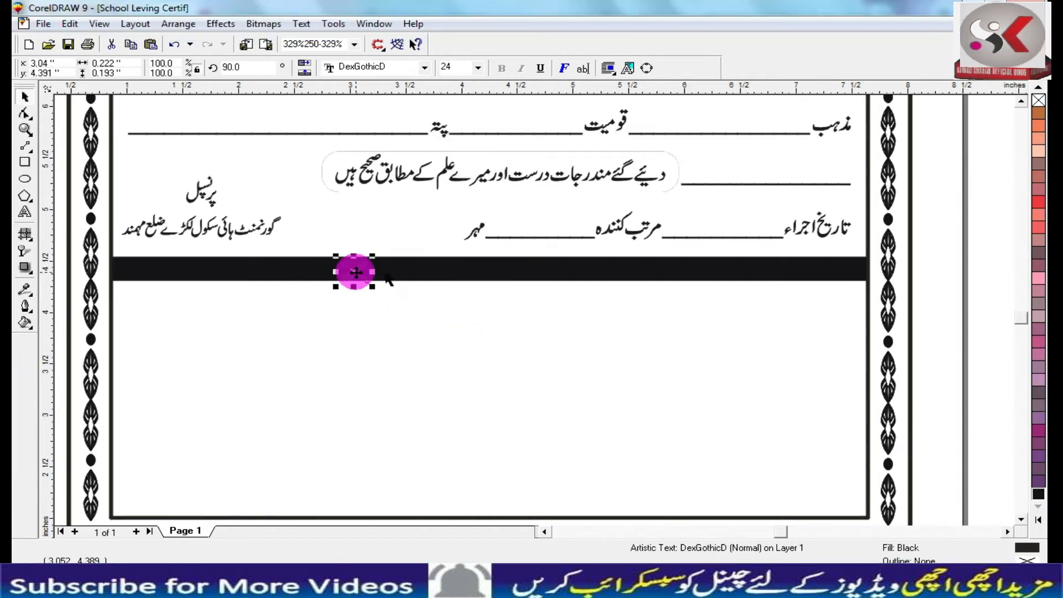
click(1040, 522)
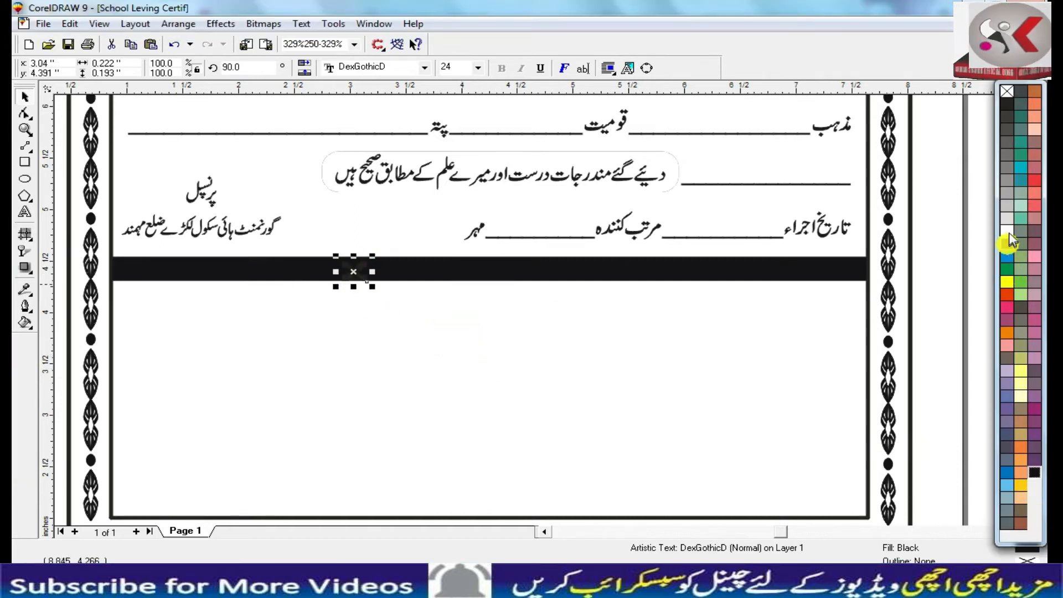
click(1013, 235)
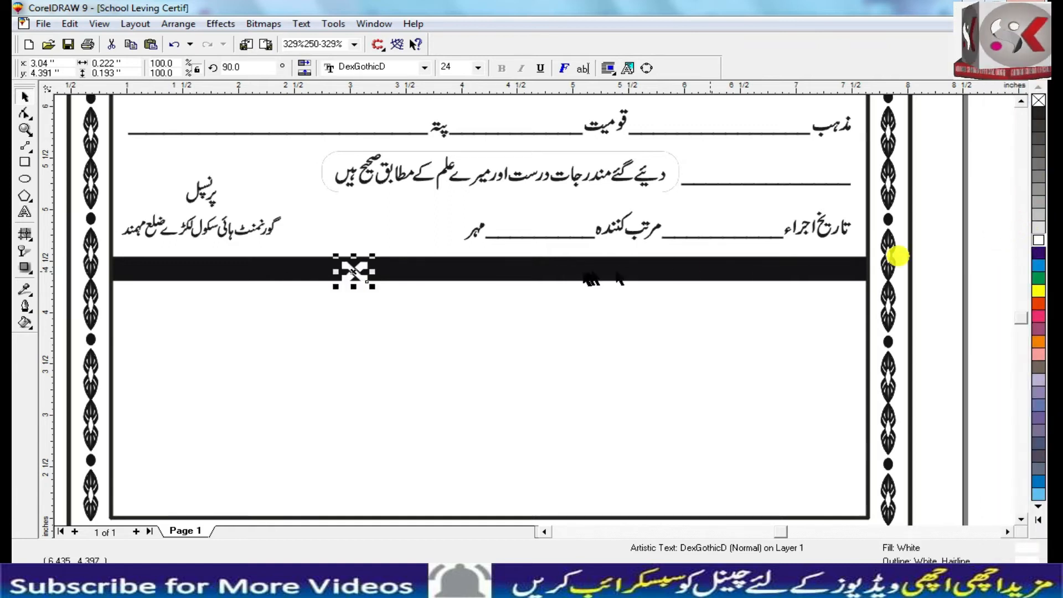
Step: Fit the white X within the black band's height and move it to the band's left end
shift+click(581, 274)
key(F2)
drag(247, 240, 574, 295)
key(Escape)
click(470, 281)
key(F3)
drag(355, 268, 153, 270)
Step: Convert the X to curves and size it to about 0.39 by 0.19 inches against the inner frame
drag(72, 229, 283, 312)
drag(570, 303, 475, 302)
key(ctrl+q)
drag(336, 285, 244, 308)
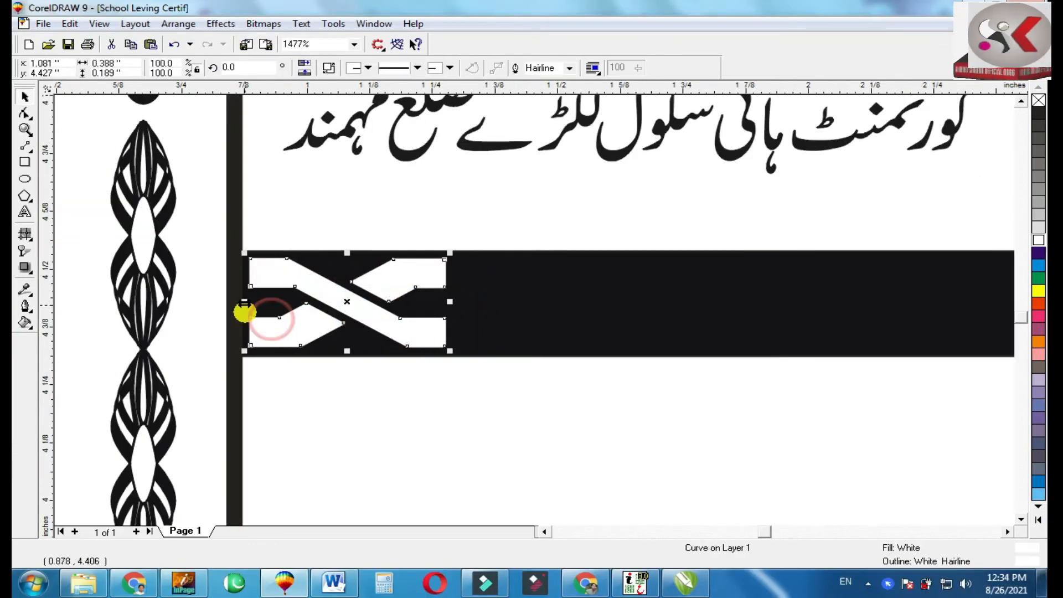
Step: Repeat the X side by side along the black band until the chain has 17 pieces
key(ctrl+r)
key(ctrl+r)
key(ctrl+r)
key(ctrl+r)
key(ctrl+r)
key(ctrl+r)
key(F4)
key(ctrl+r)
key(ctrl+r)
key(ctrl+r)
key(ctrl+r)
key(ctrl+r)
key(ctrl+r)
key(ctrl+r)
key(ctrl+r)
key(ctrl+r)
key(ctrl+r)
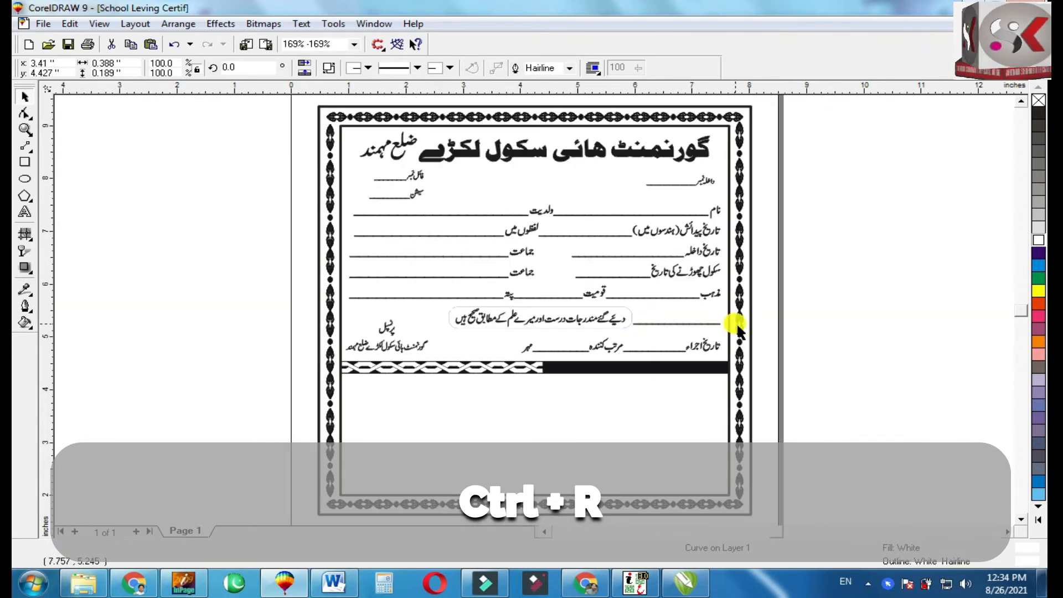
Step: Group the chain of X shapes and centre it horizontally on the black band
drag(335, 355, 724, 402)
key(ctrl+g)
shift+click(682, 389)
key(c)
click(798, 408)
Step: Stretch the X chain symmetrically to about 6.76 inches wide so it reaches both ends of the band
key(F2)
drag(315, 344, 775, 398)
key(F2)
drag(861, 275, 958, 339)
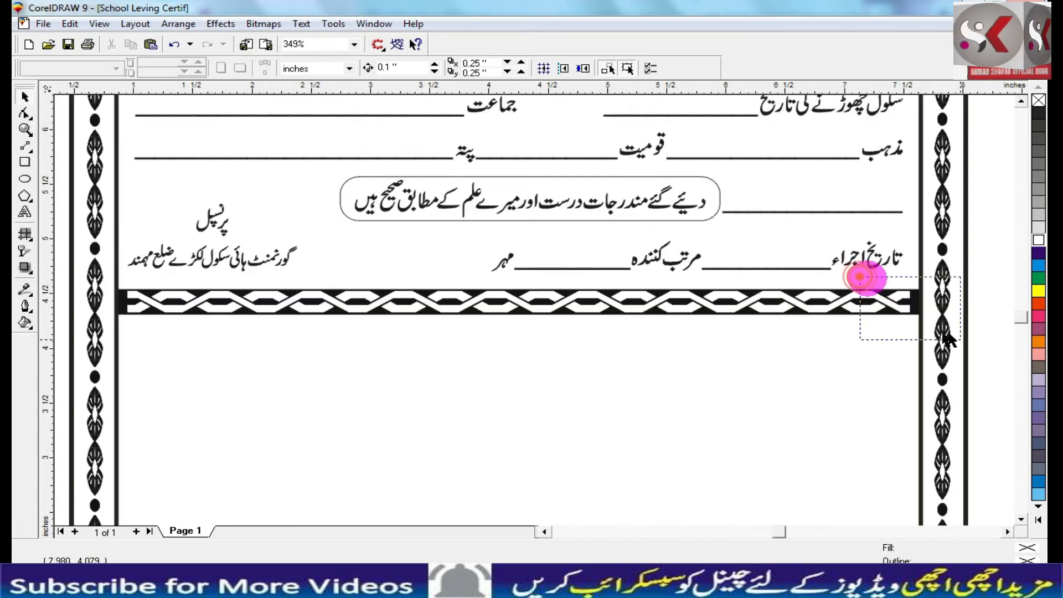
click(516, 318)
drag(536, 266, 595, 283)
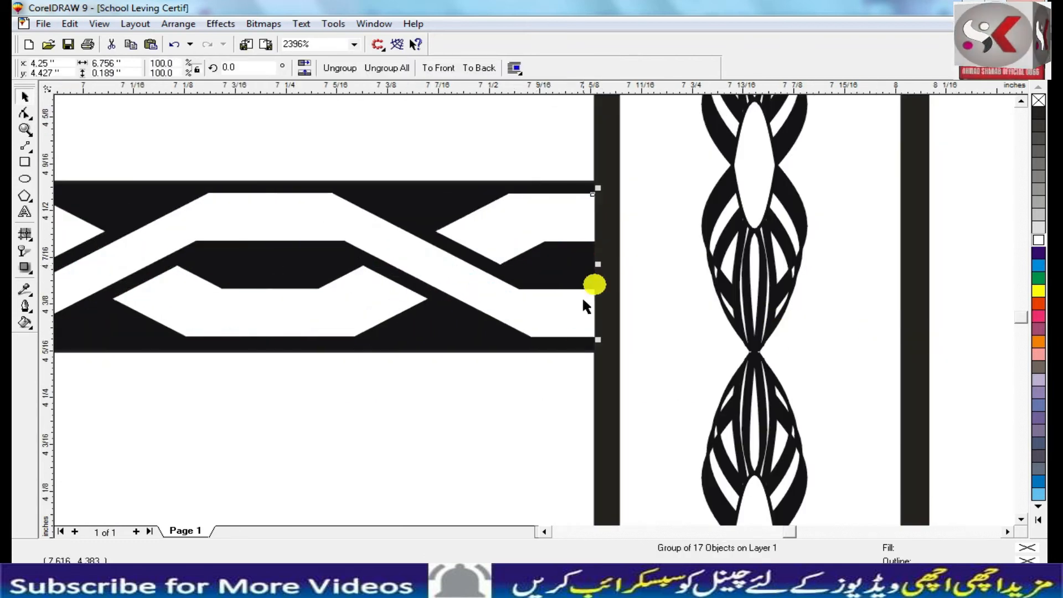
Step: Group the X chain and the black band into one divider
key(F3)
drag(106, 273, 956, 358)
key(ctrl+g)
Step: Reduce the divider's height to about 0.16 inches and move it up closer to the issue-date row
key(F2)
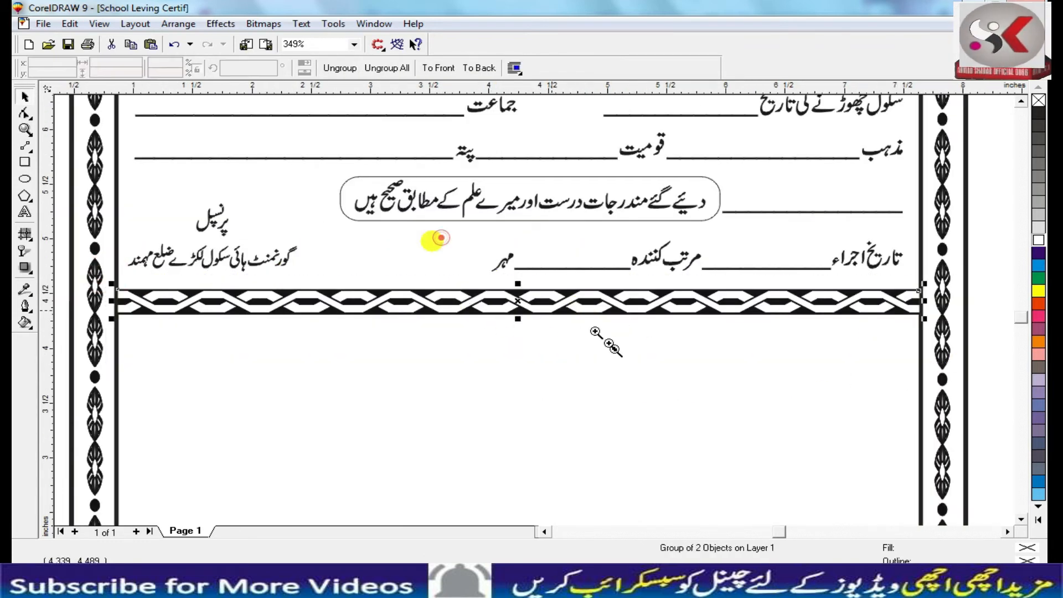
drag(439, 240, 617, 342)
drag(497, 286, 498, 299)
drag(560, 330, 560, 289)
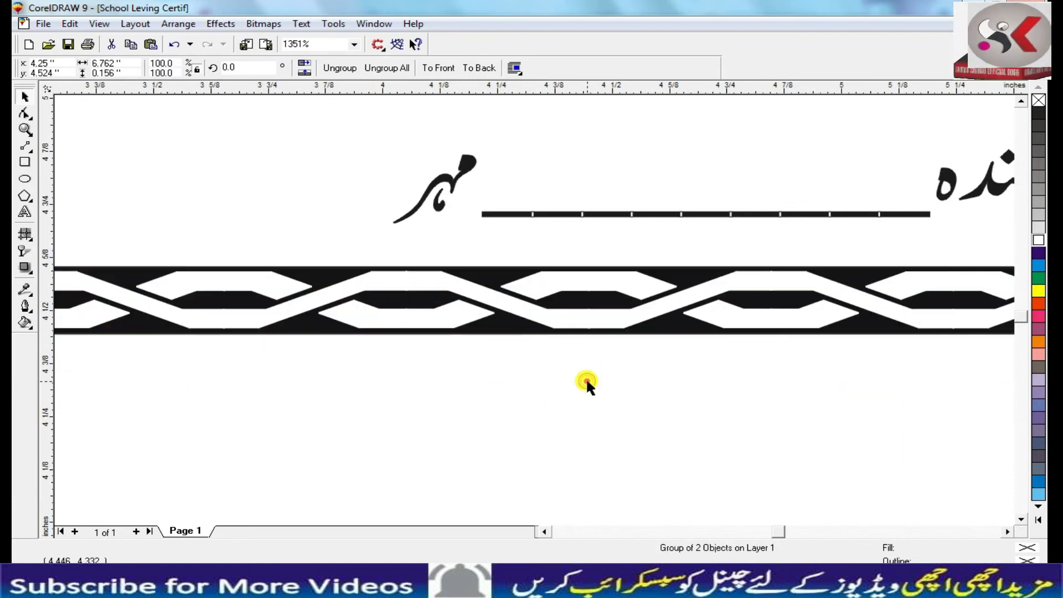
Step: Lower the divider's upper edge slightly to make it a little thinner
shift+click(590, 382)
key(F3)
key(F3)
key(Escape)
click(564, 361)
key(F2)
drag(368, 330, 606, 405)
drag(724, 262, 722, 273)
key(F3)
click(874, 378)
Step: Switch to InPage, widen the پرنسپل text box to the right margin and replace its text with تصدیق کیا جاتا ہے
key(F2)
drag(290, 315, 818, 485)
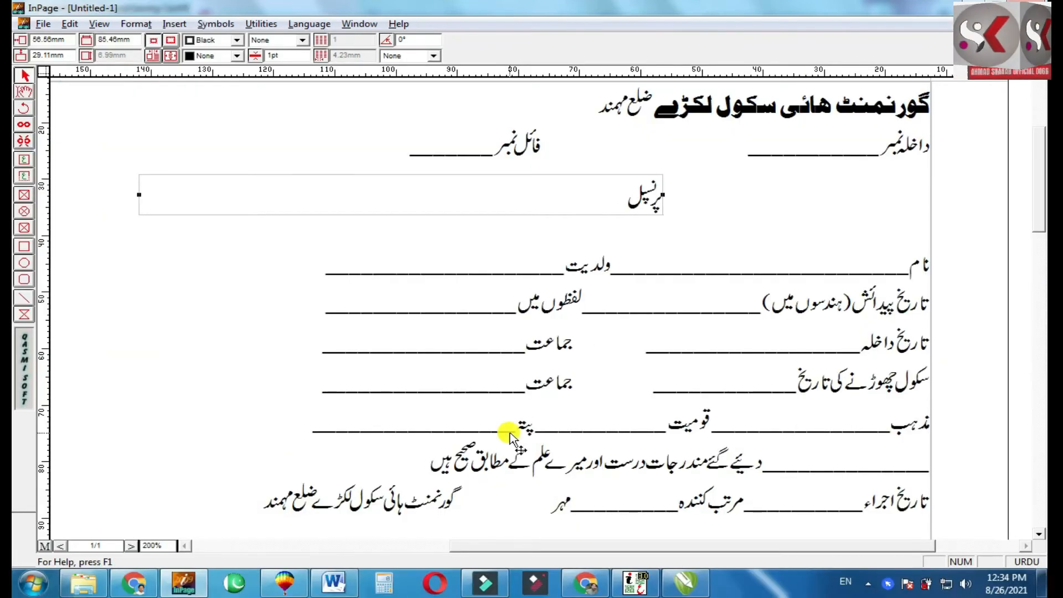
click(543, 190)
drag(663, 195, 936, 215)
click(26, 93)
click(577, 197)
key(ctrl+a)
text(ت)
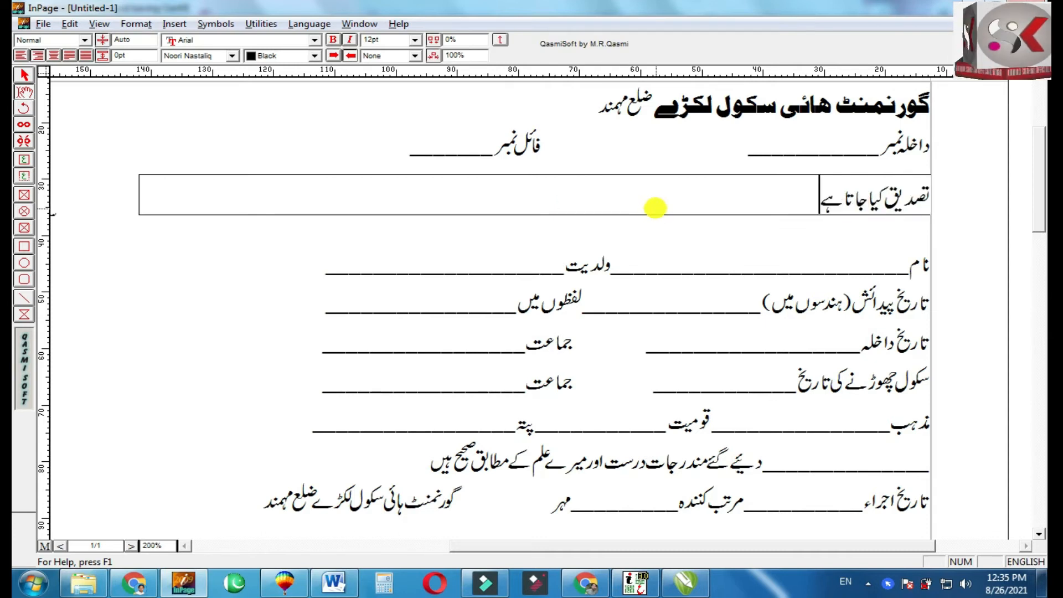
Step: Continue the first certification line with a blank, ولد, a blank, طالب علم, a blank and جماعت
key(F12)
text(__)
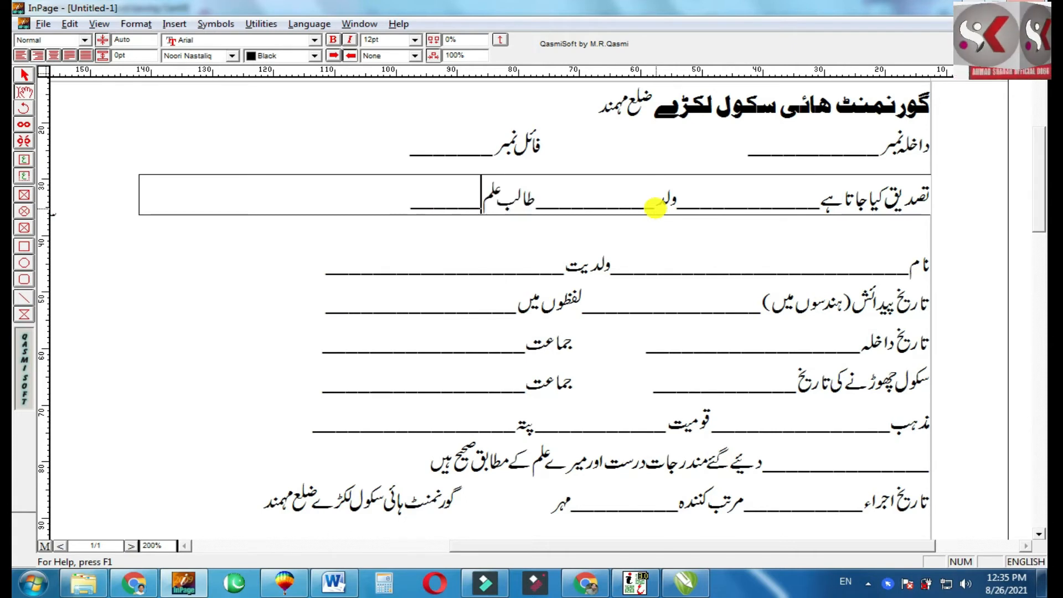
key(BackSpace)
key(BackSpace)
key(BackSpace)
key(BackSpace)
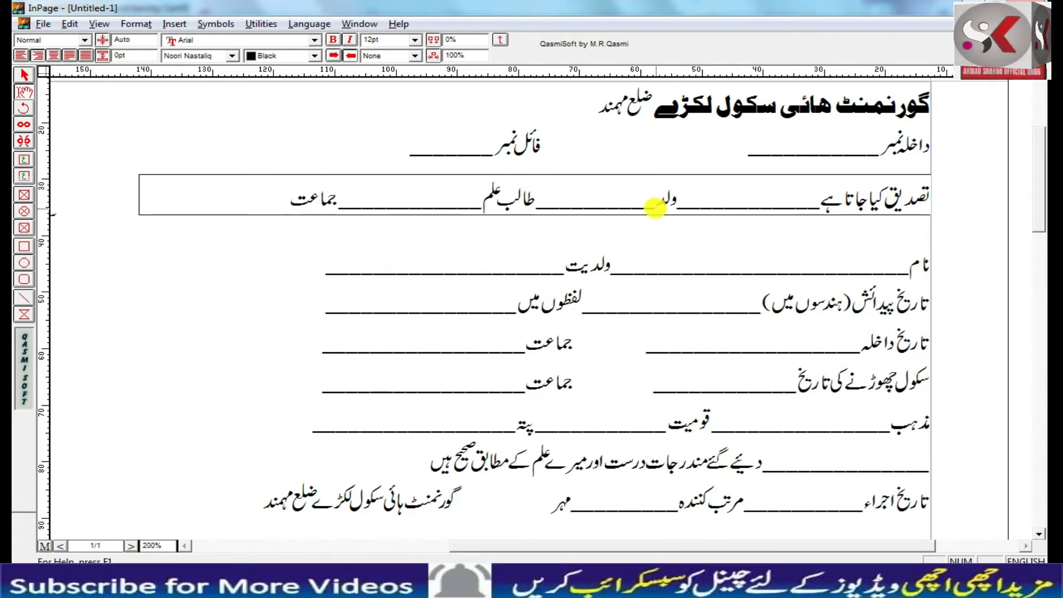
Step: Add a blank and جو after جماعت, and widen the text box toward the left margin so the line fits
text(jw______________)
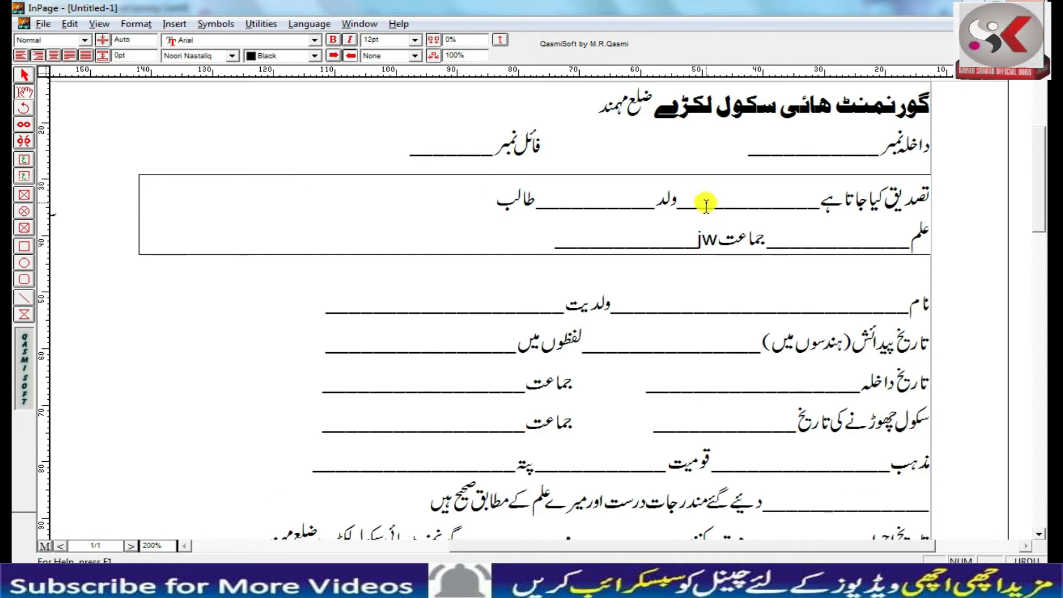
key(BackSpace)
key(BackSpace)
key(ctrl+space)
text(جو)
key(ctrl+space)
key(Escape)
click(139, 214)
drag(139, 214, 56, 218)
Step: Write the second line with blanks around سکول and ضلع, followed by سے سکول چھوڑنے کا سرٹفیکیٹ نمبر and a blank
double_click(138, 195)
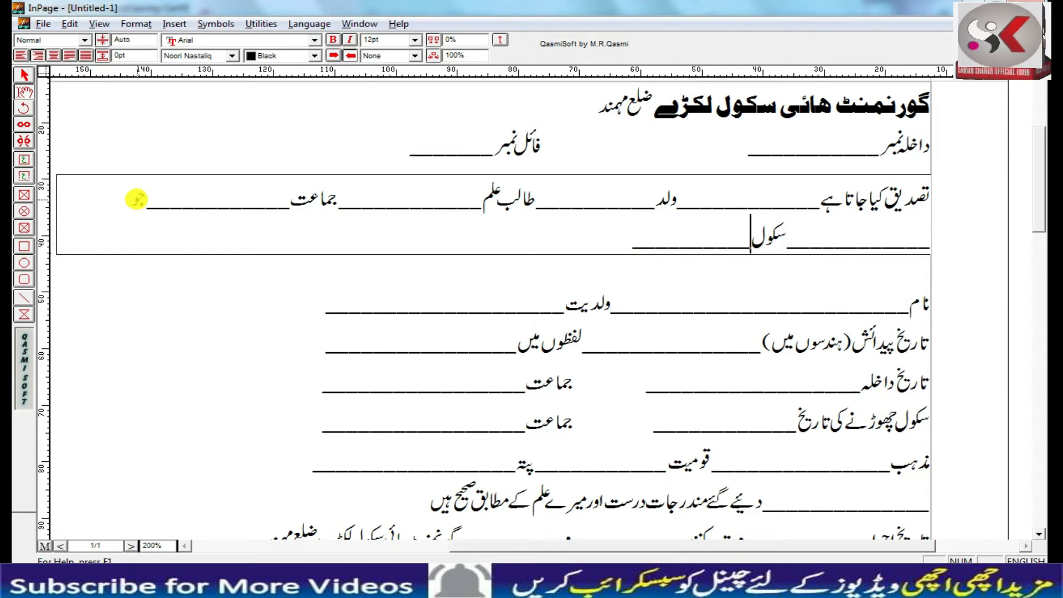
key(ctrl+space)
text(ضلع)
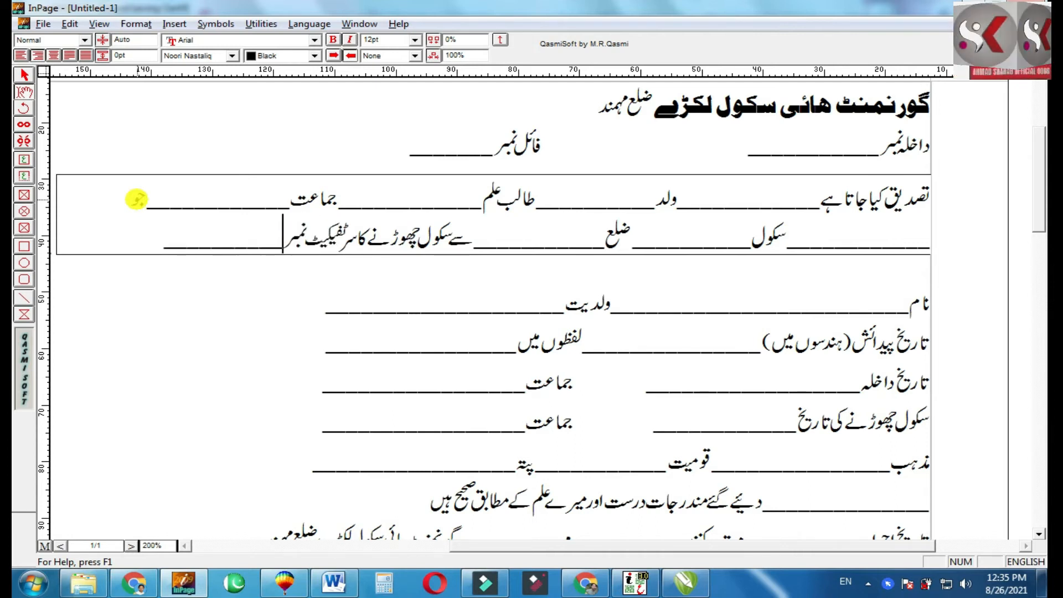
Step: Write the third line with blanks between مورخہ, لے کر چلا گیا, سکول, ضلع, کی and جماعت میں داخل ہو گیا ہے
key(Return)
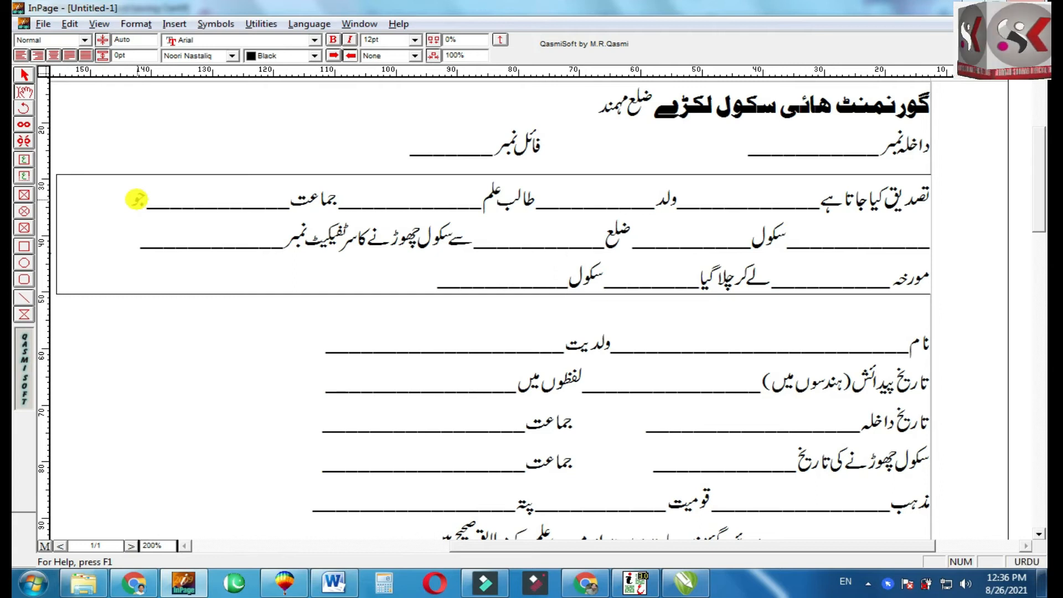
key(ctrl+space)
text(_)_)
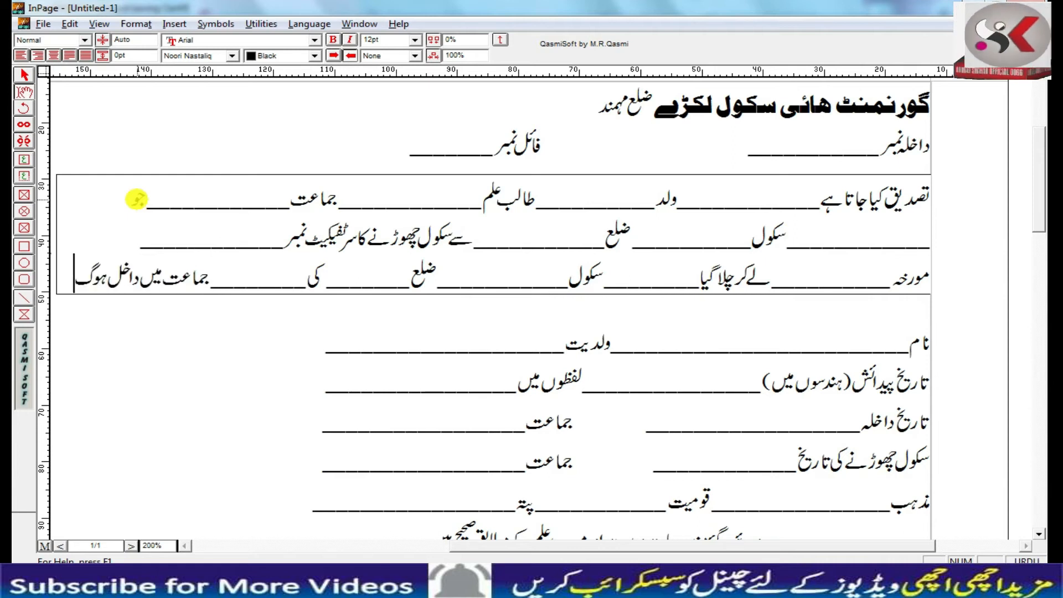
text(یا ہے)
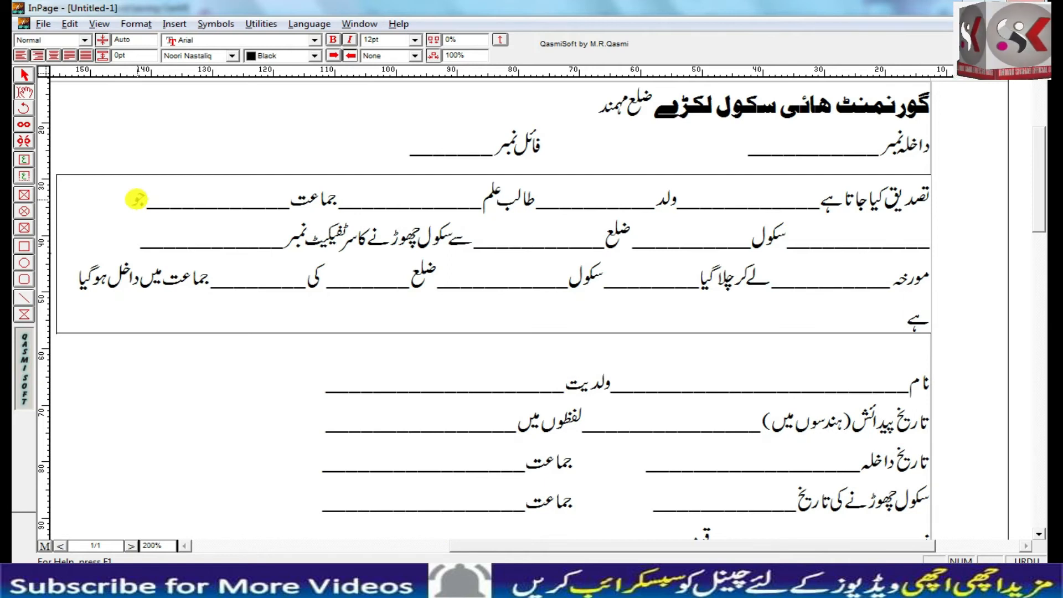
Step: Shorten the third line's blanks so it fits on one row, and add a fourth line اسکی تاریخ پیدائش with a long blank
click(351, 285)
key(BackSpace)
key(BackSpace)
key(BackSpace)
key(BackSpace)
key(BackSpace)
key(BackSpace)
key(BackSpace)
key(BackSpace)
click(507, 281)
key(BackSpace)
key(BackSpace)
click(672, 278)
key(BackSpace)
key(BackSpace)
click(833, 280)
key(BackSpace)
key(BackSpace)
click(516, 280)
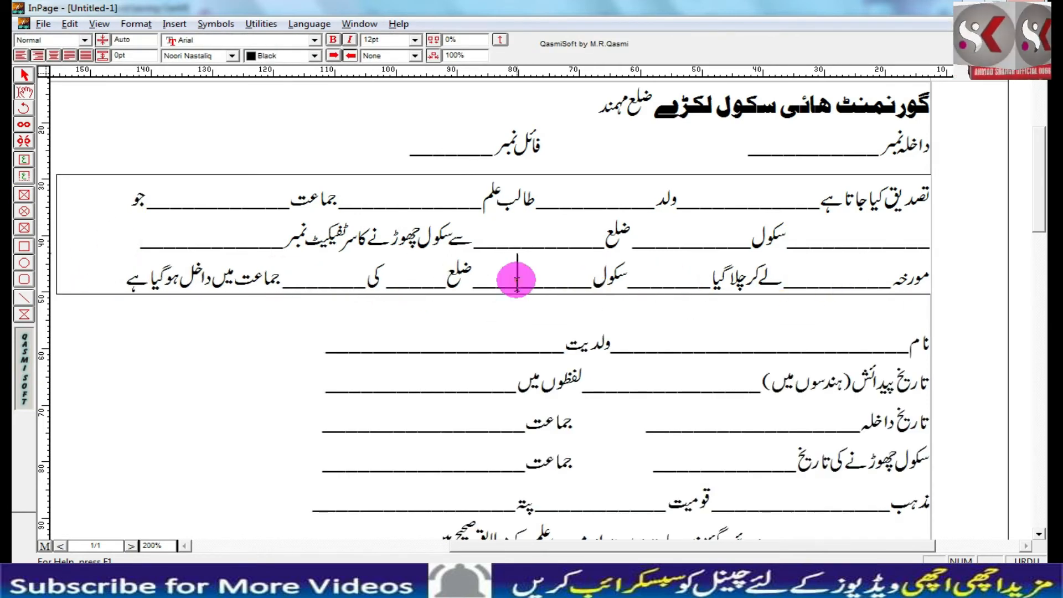
key(BackSpace)
key(BackSpace)
key(Return)
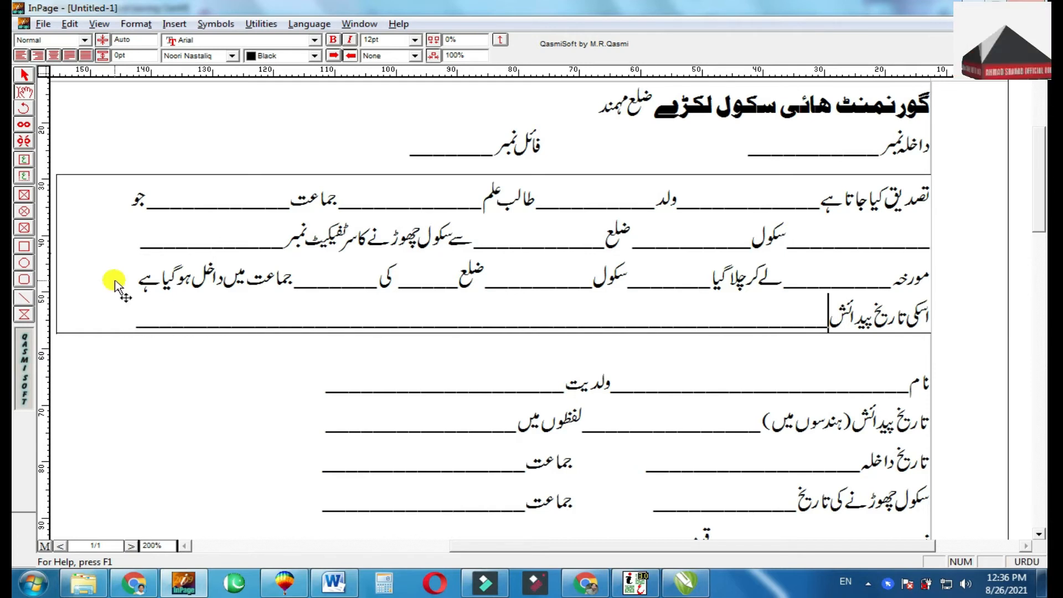
click(115, 282)
right_click(407, 230)
click(456, 296)
key(alt+Tab)
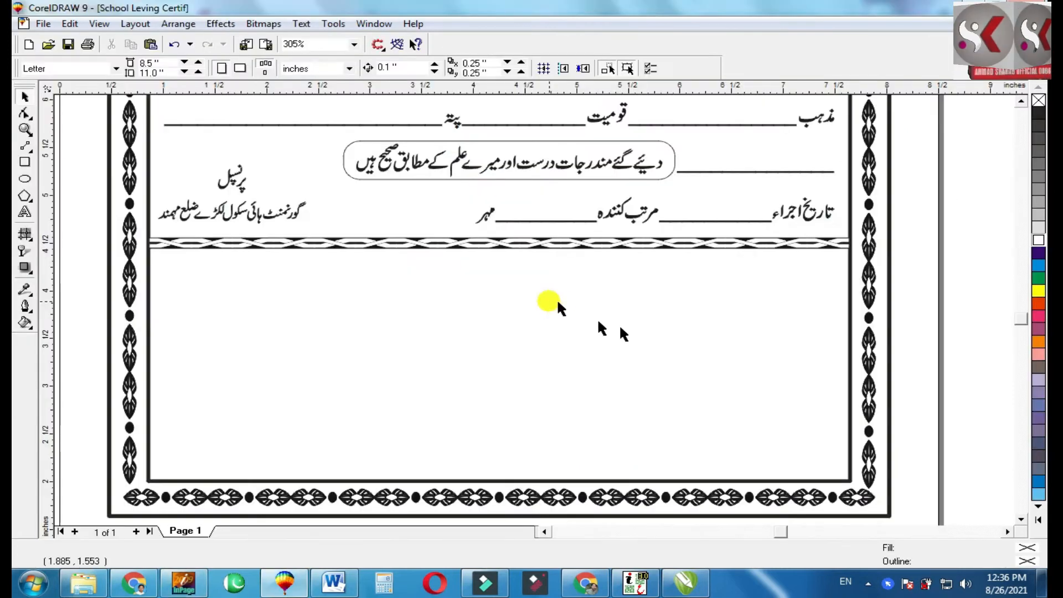
click(662, 351)
key(Escape)
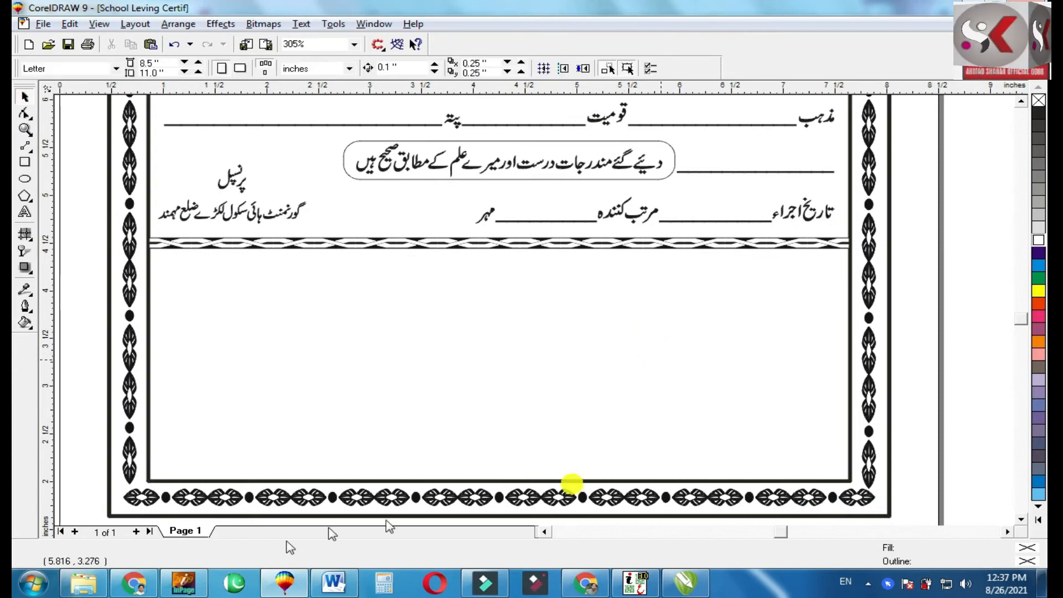
Step: Return to InPage and set the line spacing of the whole certification text to 7 pt
click(191, 582)
double_click(581, 249)
key(ctrl+a)
click(135, 55)
text(1)
key(BackSpace)
text(5)
key(Return)
double_click(259, 249)
click(368, 286)
key(ctrl+a)
click(136, 55)
text(7)
key(Return)
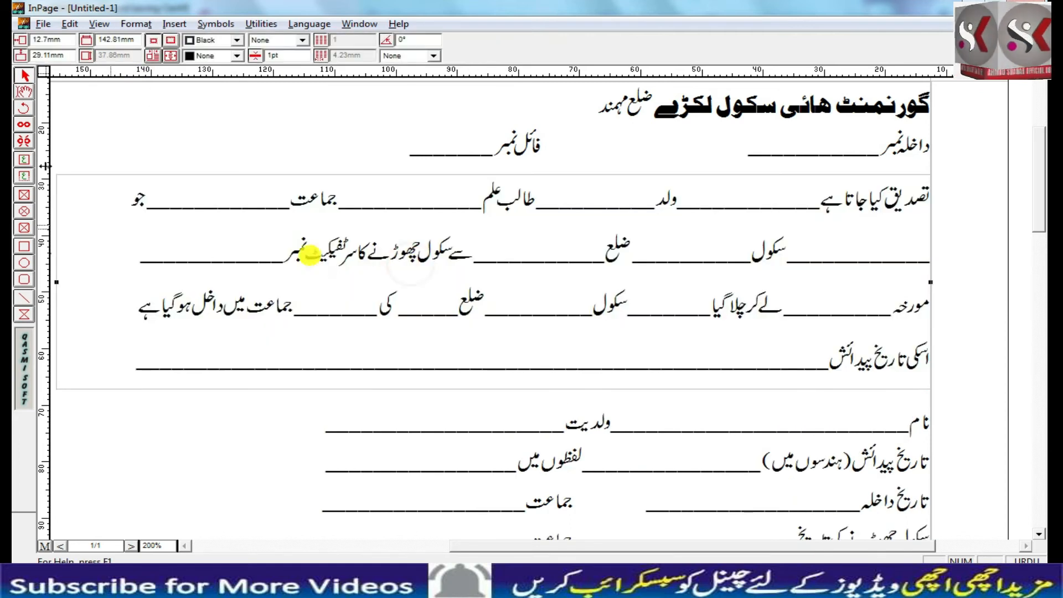
Step: Copy the certification text box, paste it into the CorelDRAW certificate and scale it to 3 percent
right_click(361, 257)
click(402, 326)
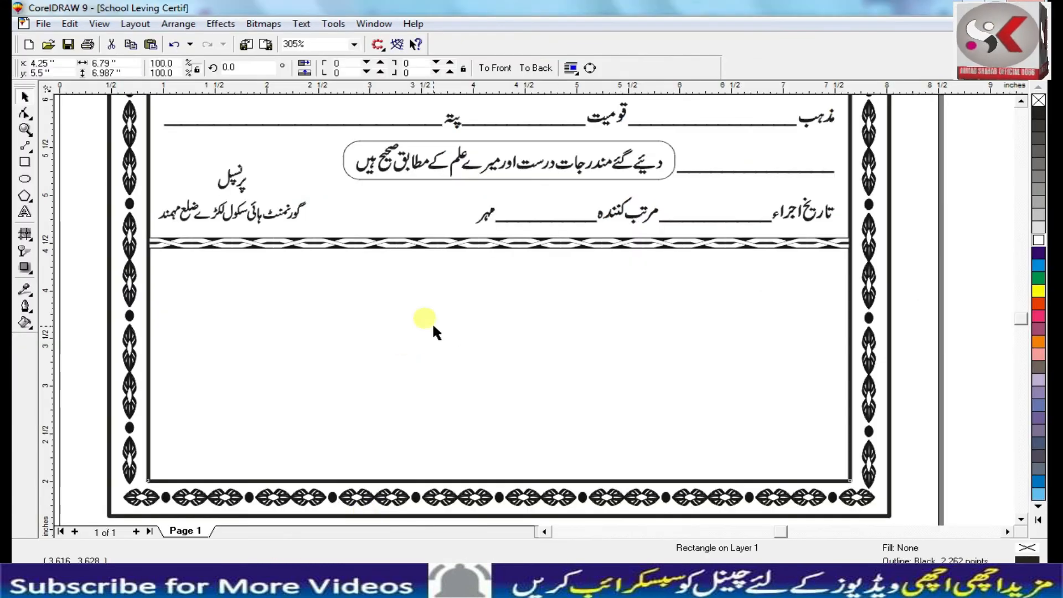
right_click(435, 328)
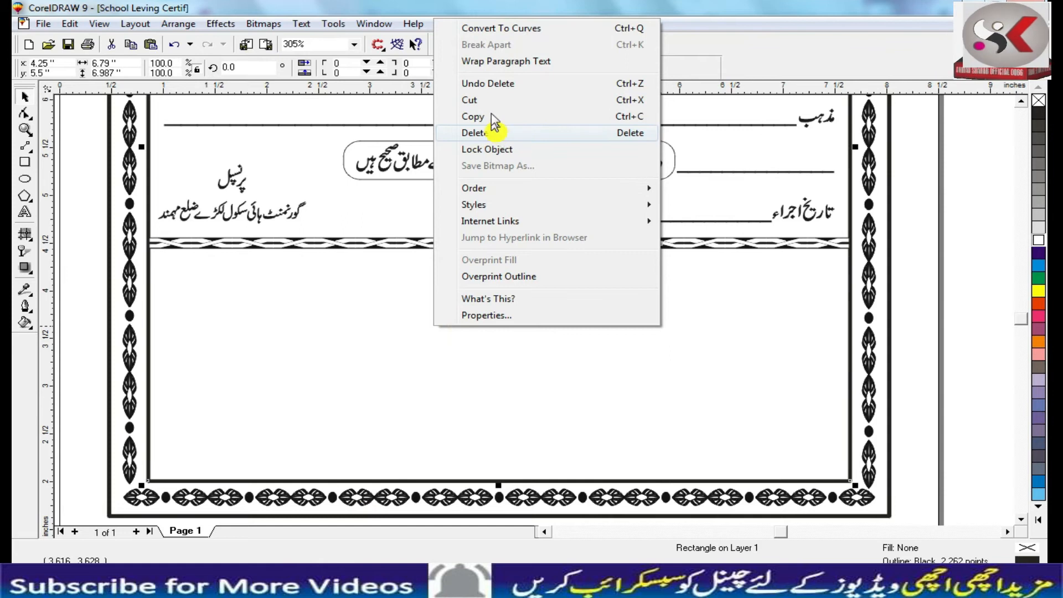
right_click(959, 204)
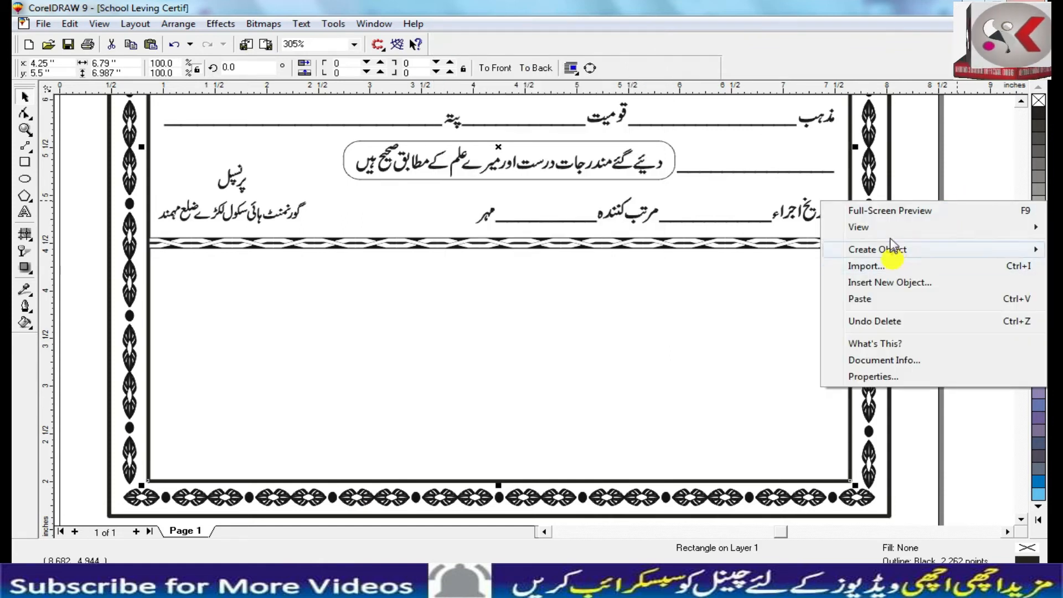
click(881, 300)
double_click(167, 63)
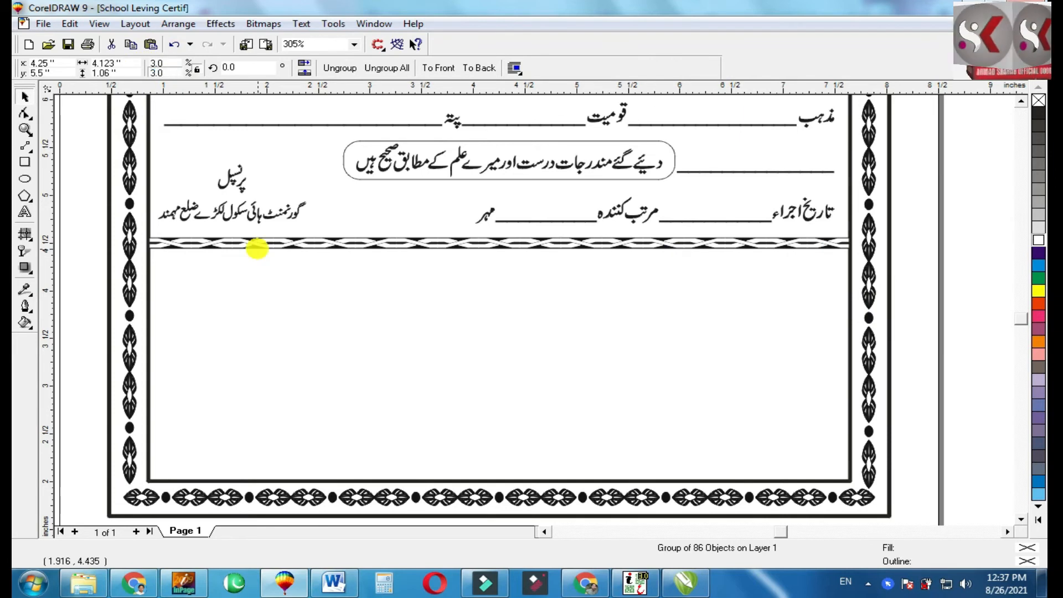
Step: Place the certification text below the divider, enlarge it to about 6.55 by 1.68 inches and centre it horizontally in the inner frame
shift+click(516, 311)
key(b)
key(Escape)
drag(569, 390, 692, 278)
drag(407, 376, 158, 476)
shift+click(628, 270)
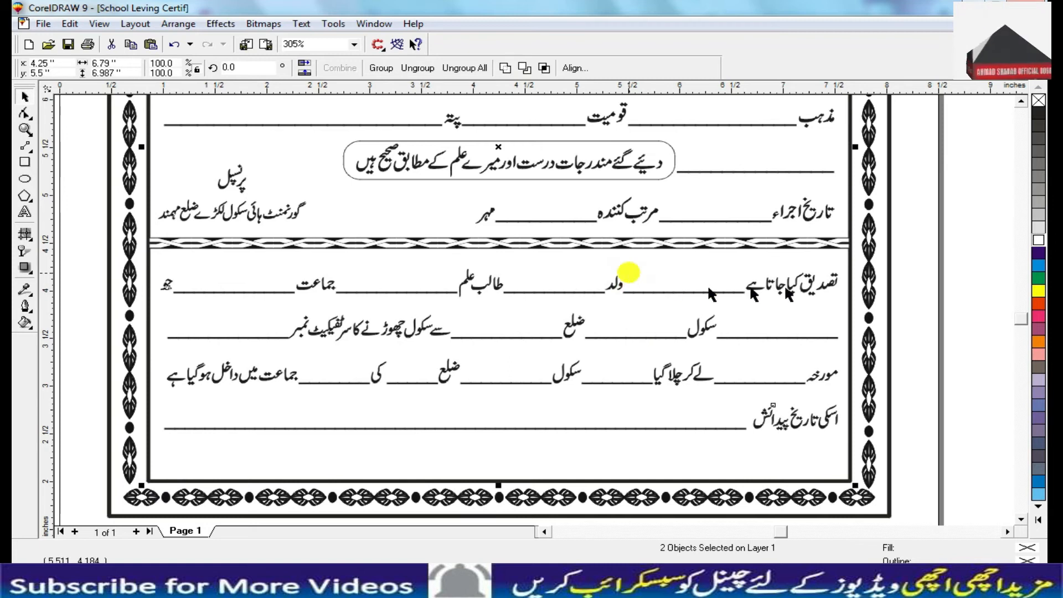
click(807, 283)
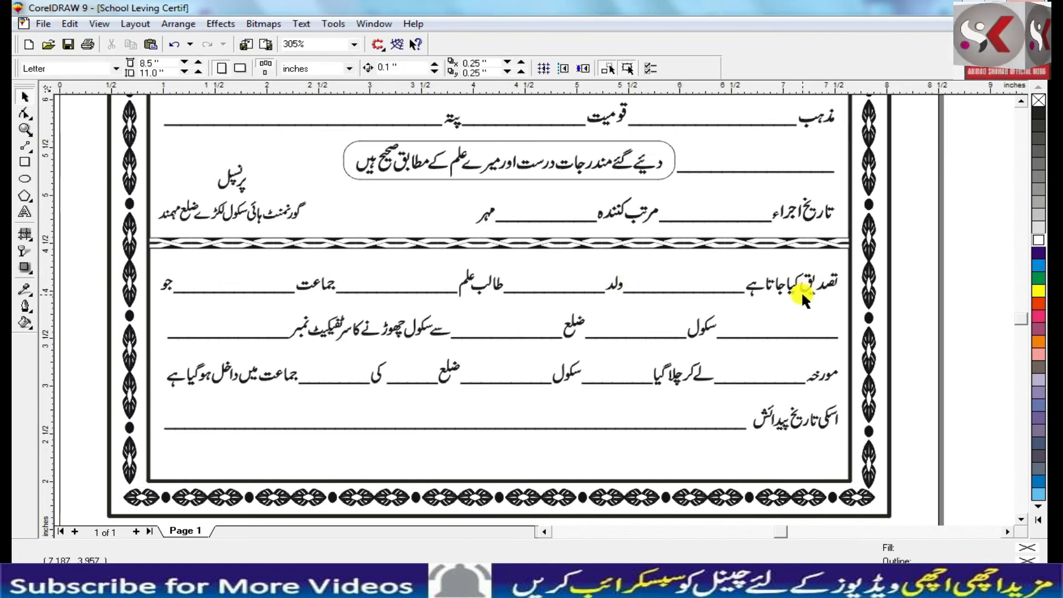
Step: Move the certification text up slightly toward the divider, keeping it centred within the inner frame
click(798, 341)
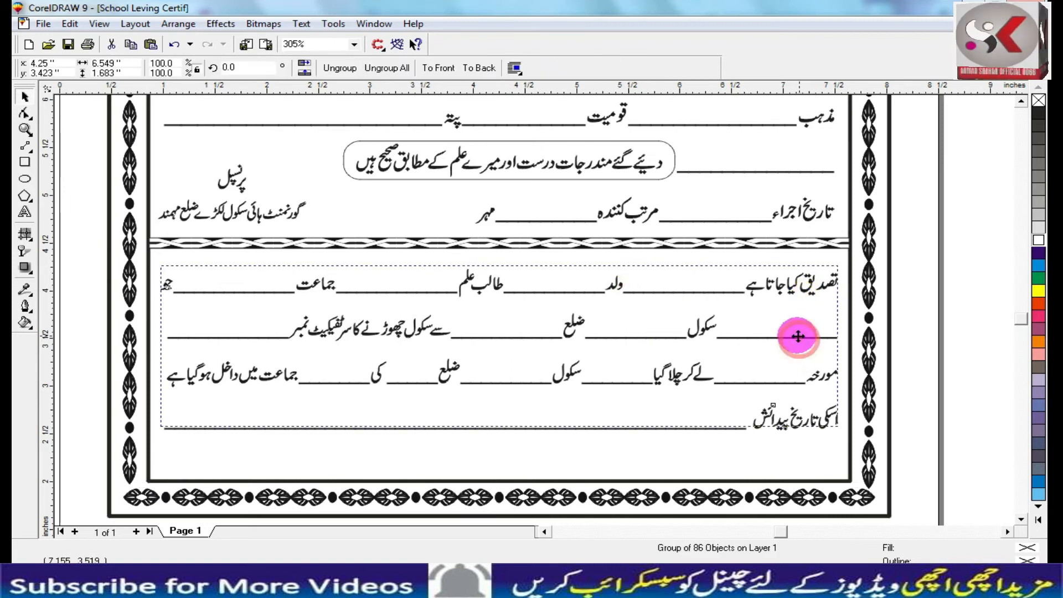
click(631, 432)
click(716, 432)
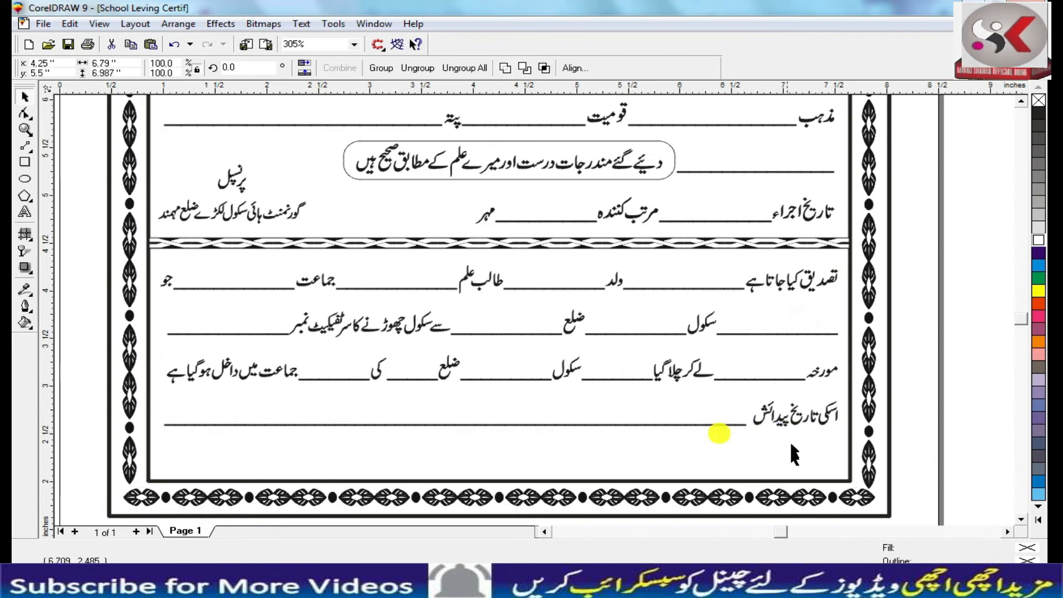
click(783, 453)
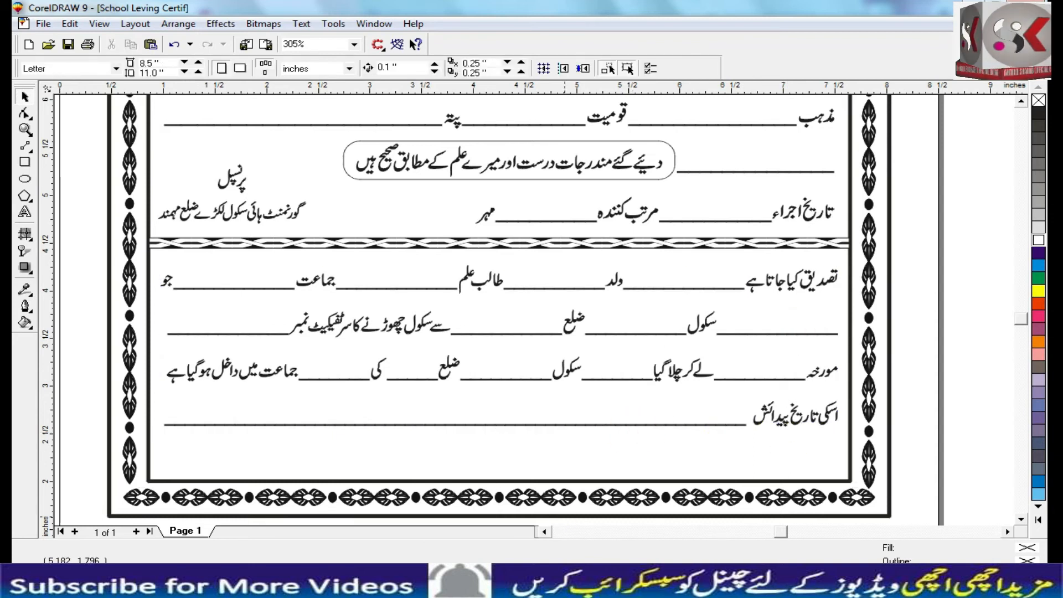
Step: In InPage, add a text box about 112 mm wide containing دستخط و مہر پرنسپل followed by a blank
click(199, 579)
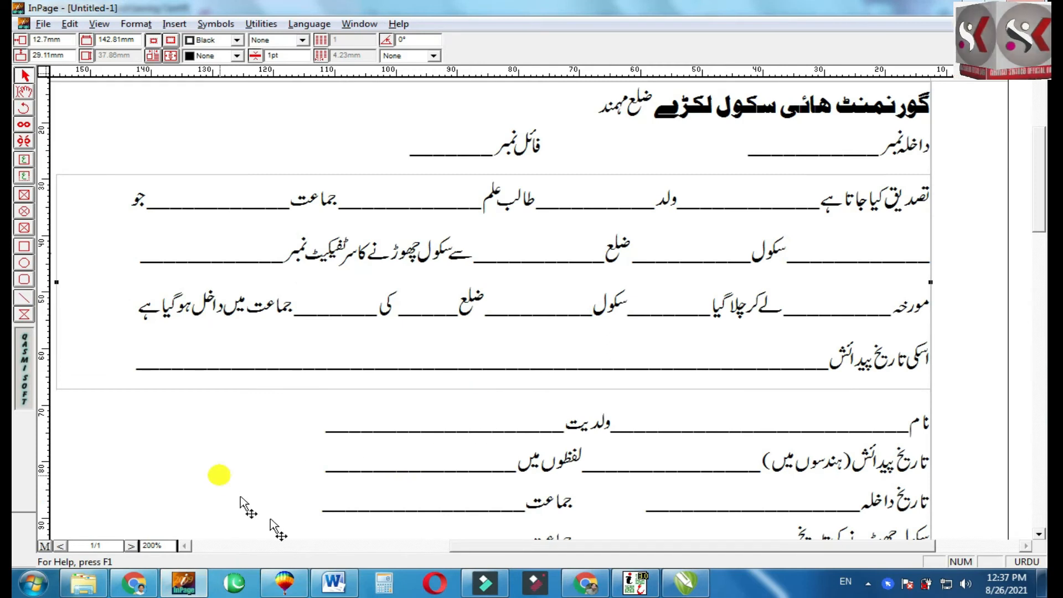
scroll(268, 550, down, 5)
scroll(271, 571, down, 1)
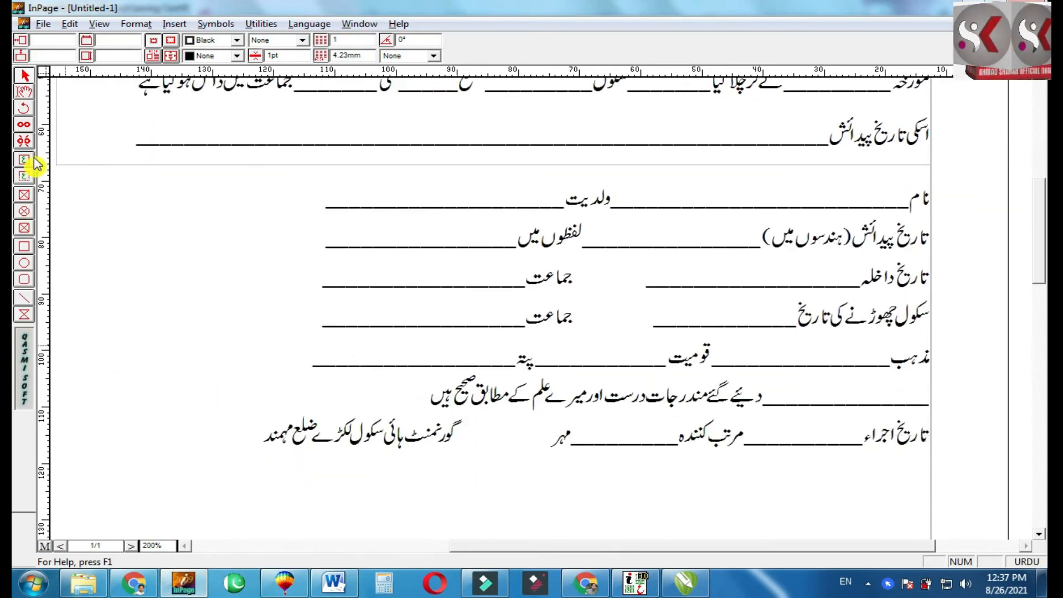
click(24, 176)
mouse_move(176, 266)
mouse_down()
mouse_move(622, 333)
mouse_move(858, 333)
mouse_up()
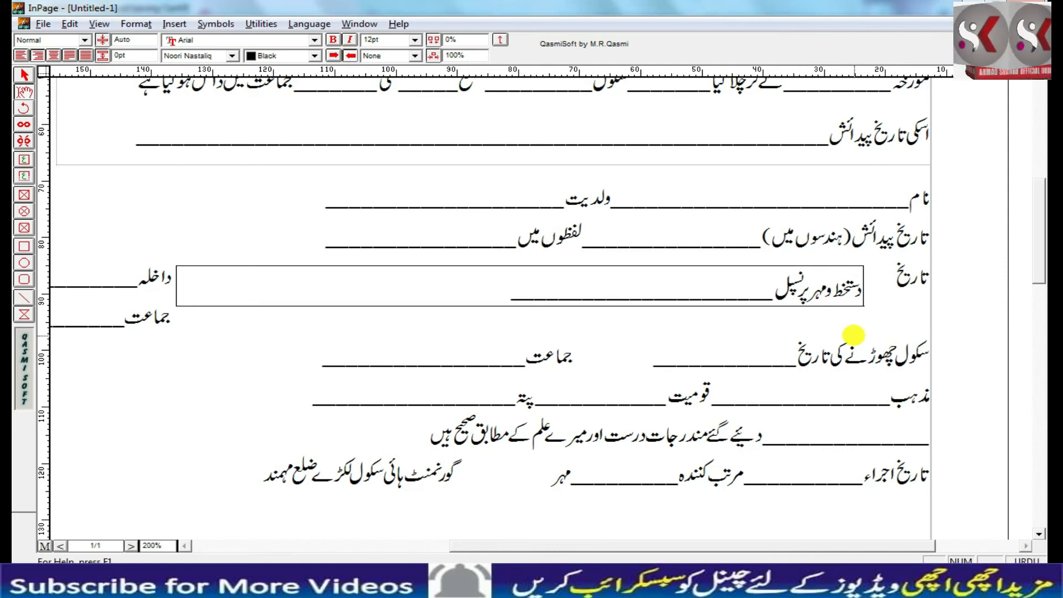
click(853, 334)
click(25, 75)
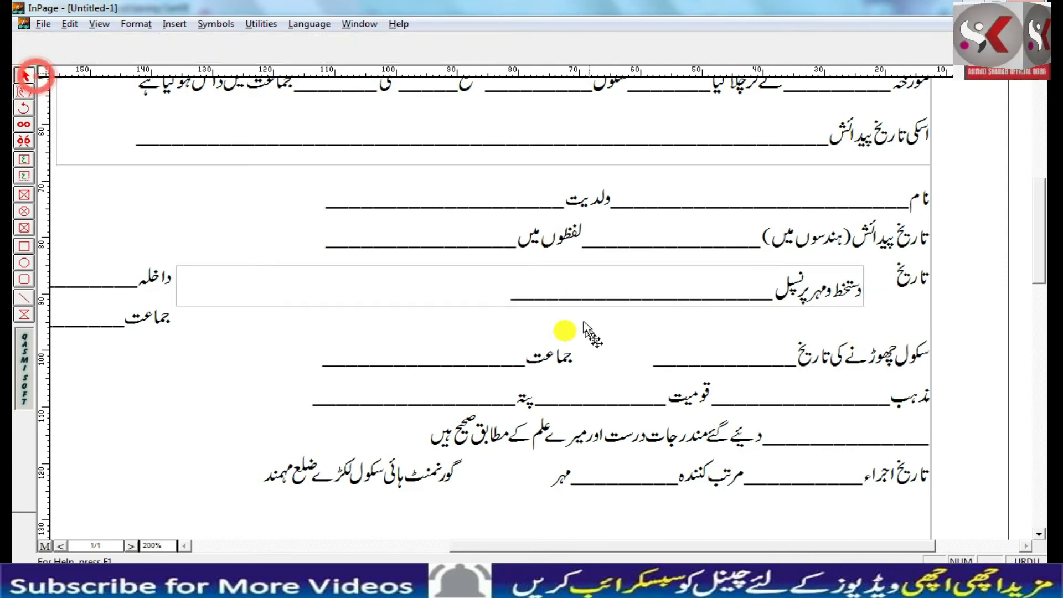
Step: Copy the principal's signature line, paste it into the CorelDRAW certificate and scale it to 3 percent
click(570, 290)
right_click(573, 290)
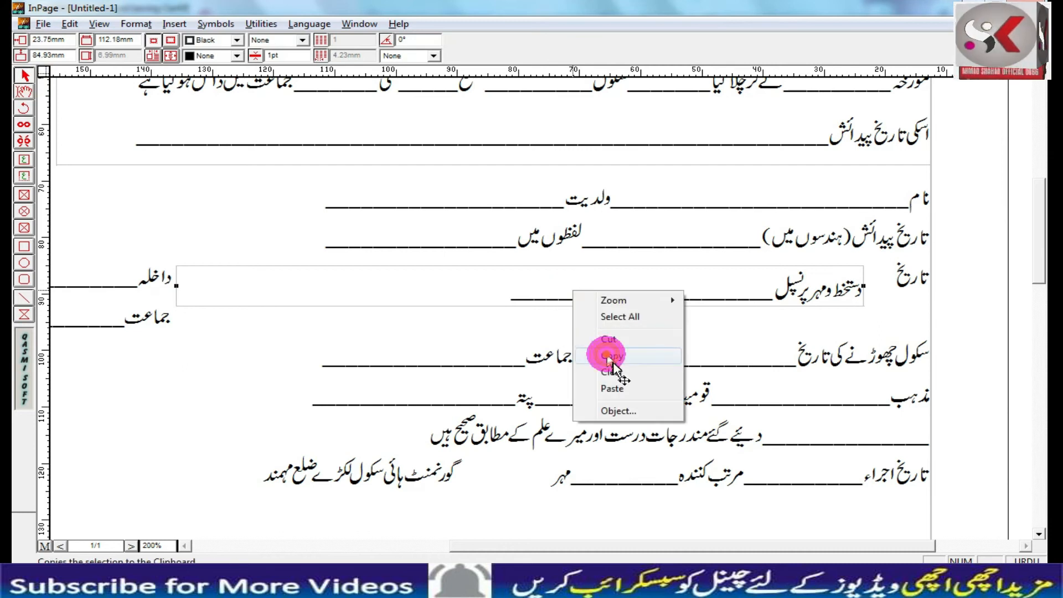
click(612, 356)
key(alt+Tab)
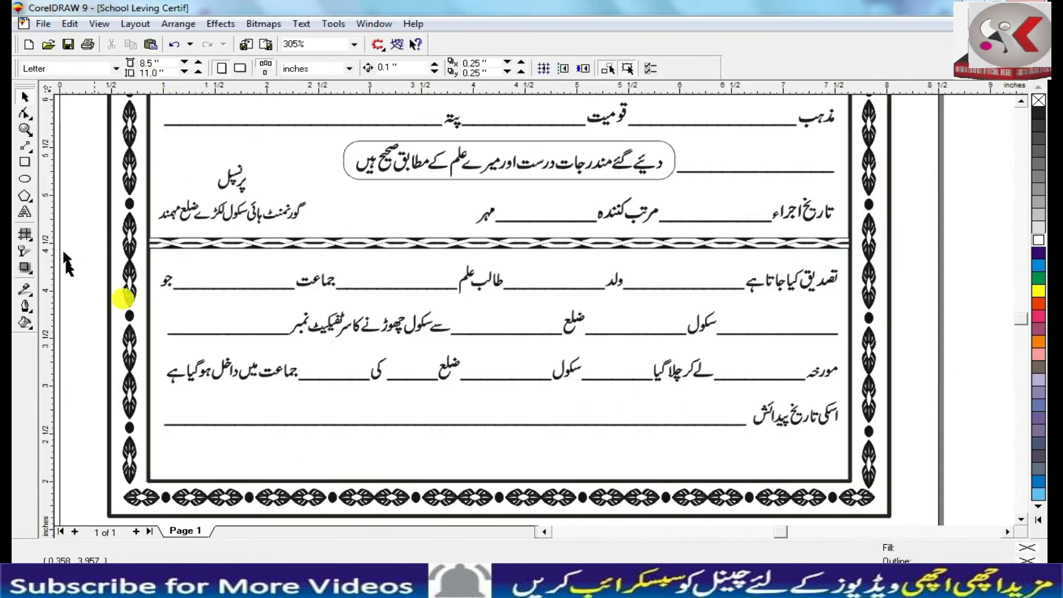
right_click(91, 200)
click(128, 299)
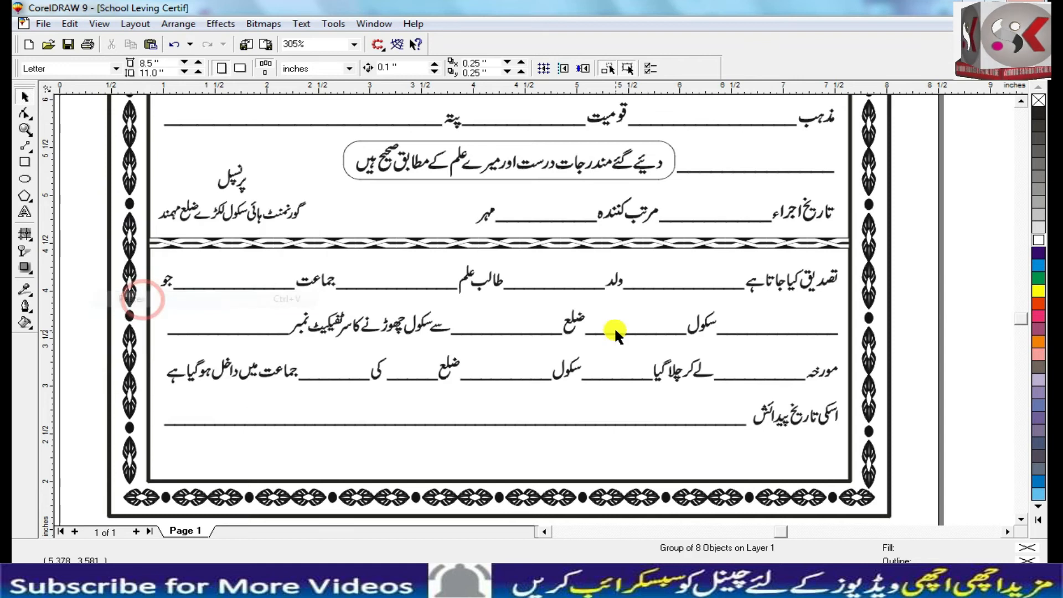
click(173, 65)
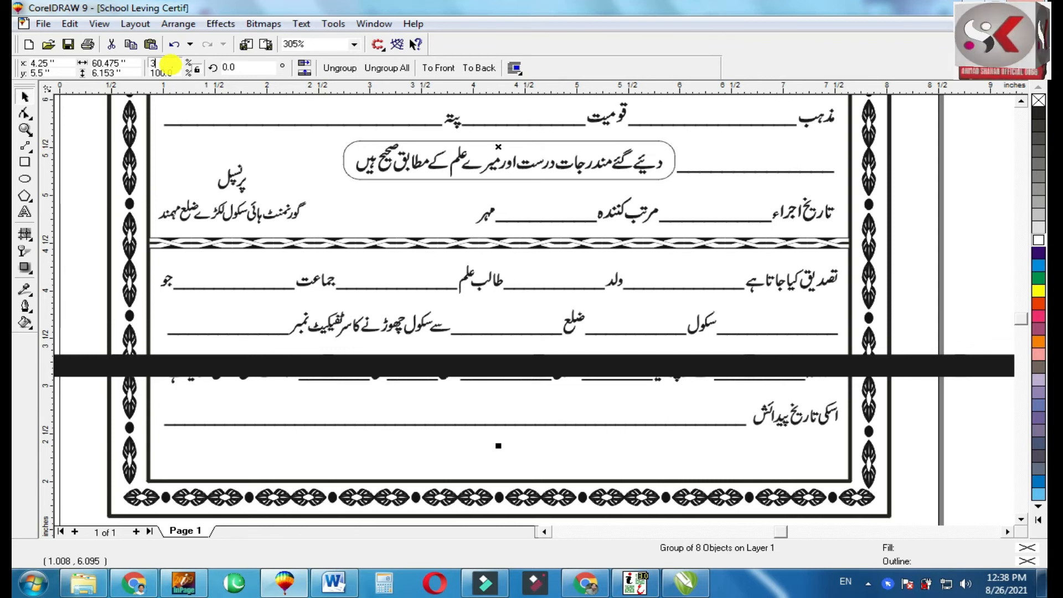
key(Return)
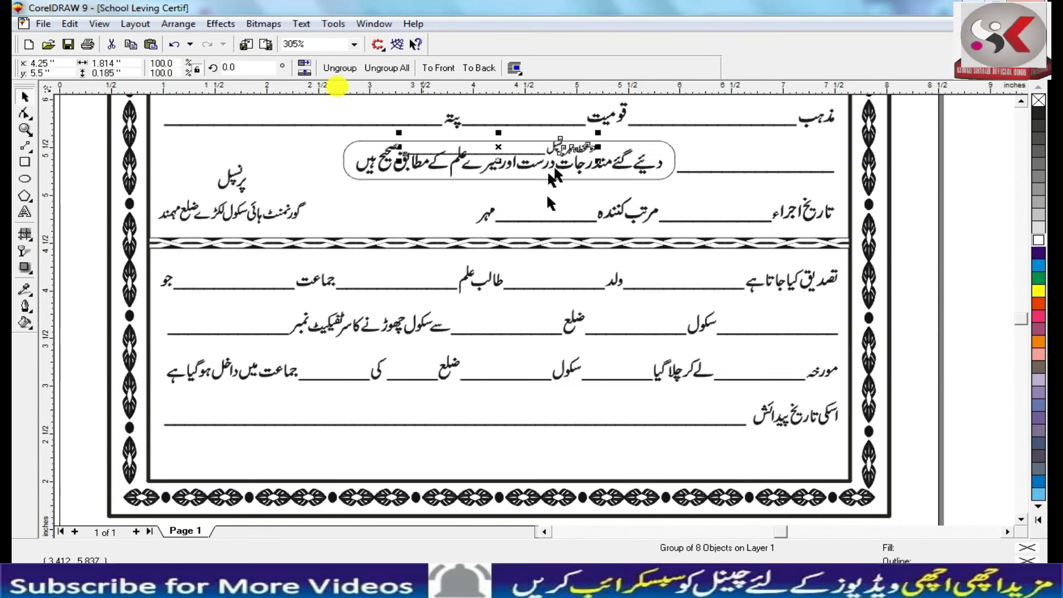
Step: Place the signature line in the inner frame's lower right corner, enlarge it to about 2.56 inches wide and check its clearance from the frame
mouse_move(570, 155)
mouse_down()
mouse_move(713, 384)
mouse_move(789, 453)
mouse_move(826, 470)
mouse_move(817, 470)
mouse_up()
mouse_move(649, 455)
mouse_down()
mouse_move(570, 434)
mouse_move(570, 444)
mouse_up()
drag(809, 466, 808, 471)
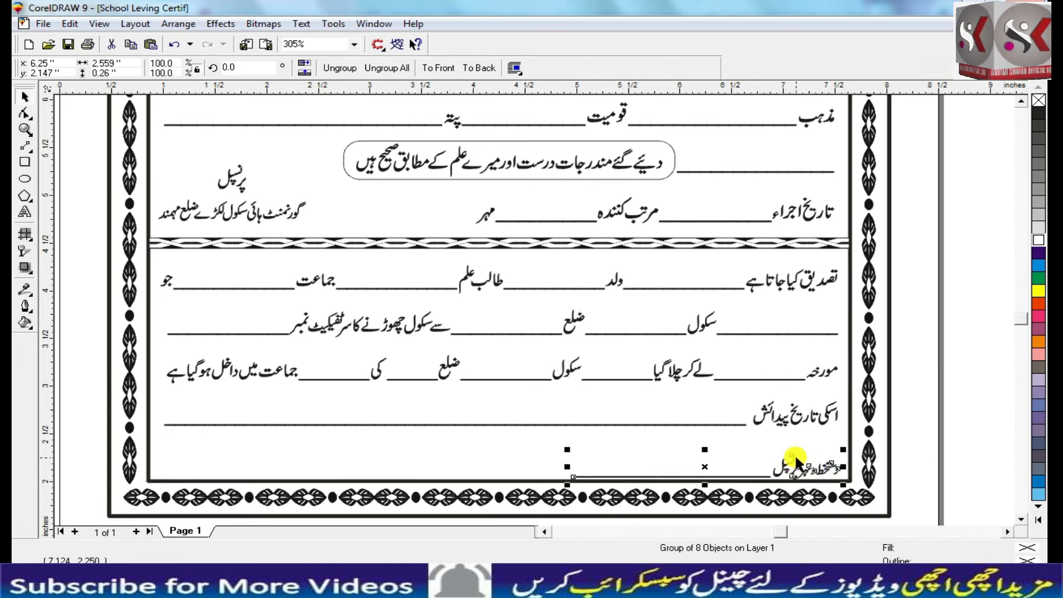
click(952, 430)
key(F2)
drag(741, 455, 859, 505)
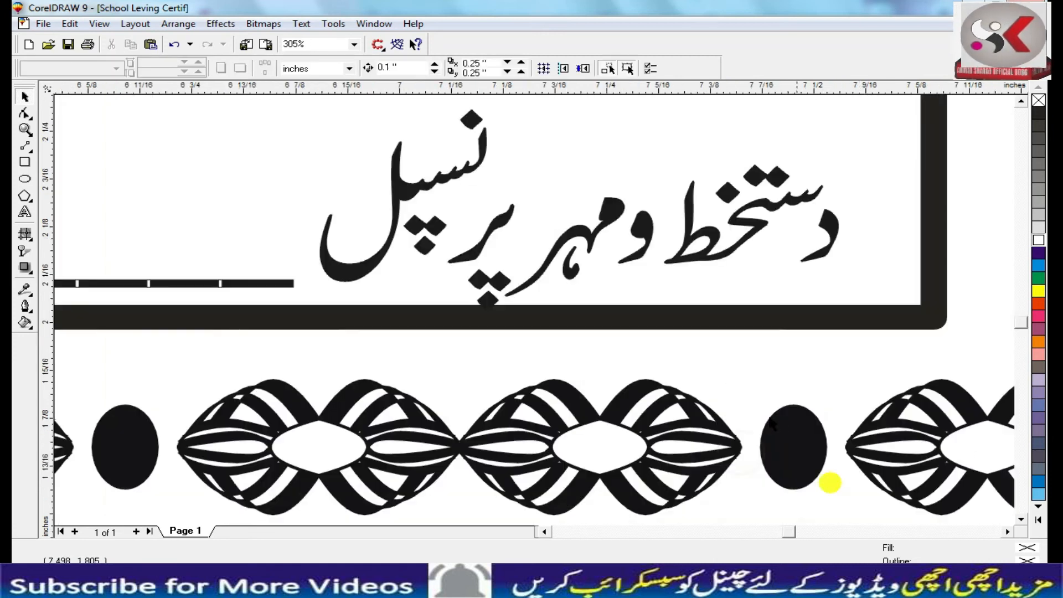
Step: Move the principal's signature line up slightly so its lettering clears the inner frame's bottom edge
mouse_move(689, 255)
mouse_down()
mouse_move(684, 233)
mouse_move(693, 235)
mouse_up()
key(F4)
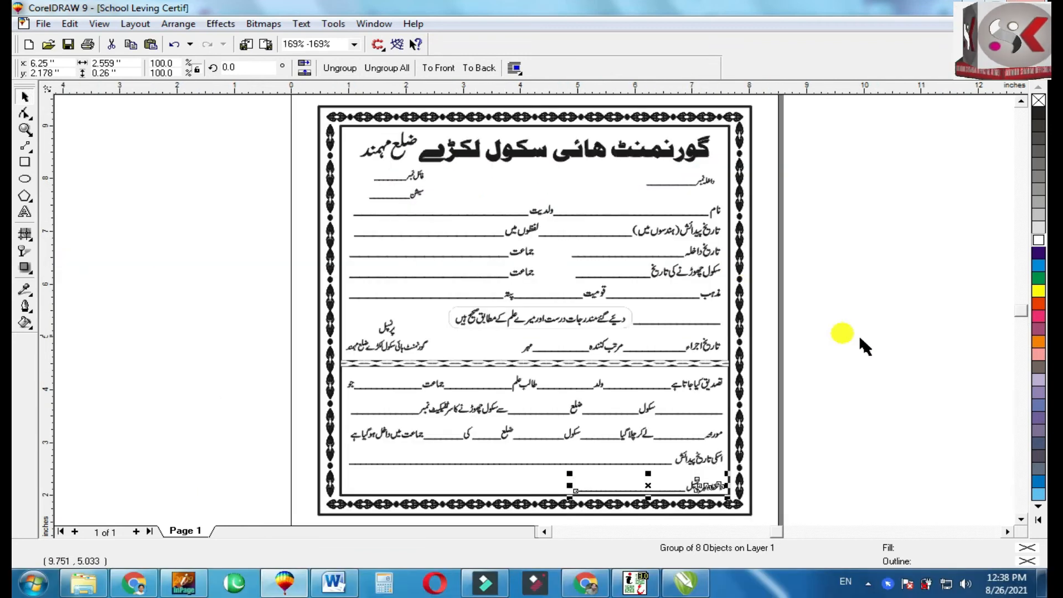
click(870, 356)
click(540, 207)
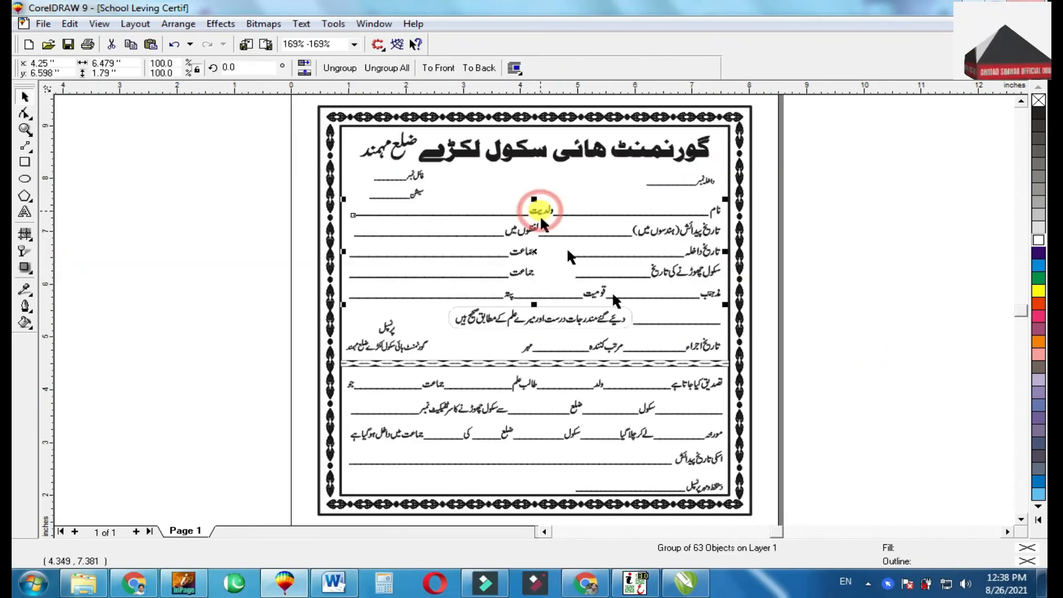
click(401, 200)
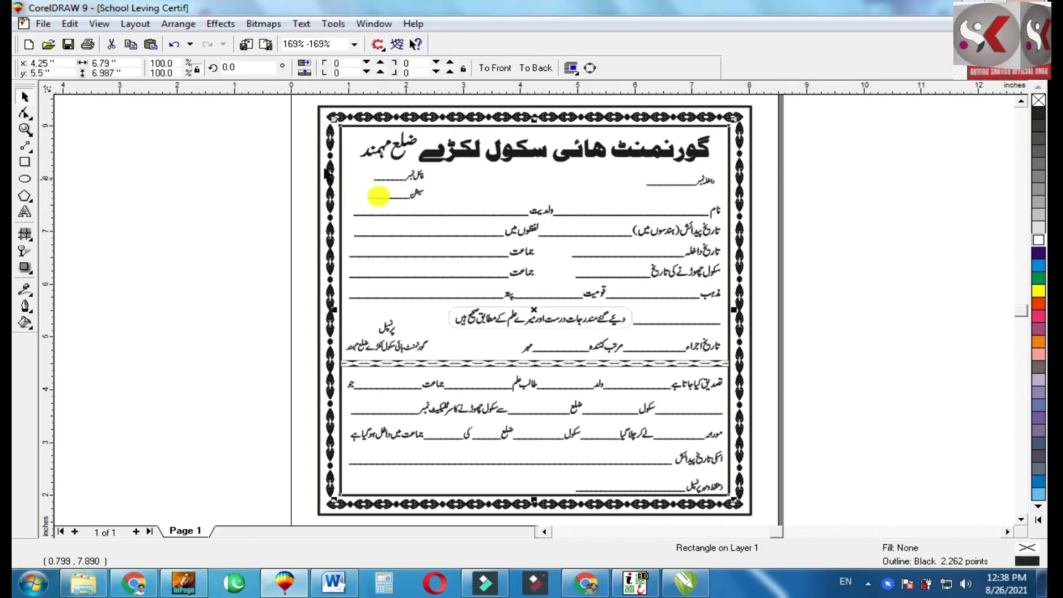
Step: Lengthen the blank of the فائل نمبر line toward the inner frame's left edge
click(25, 129)
drag(272, 150, 754, 247)
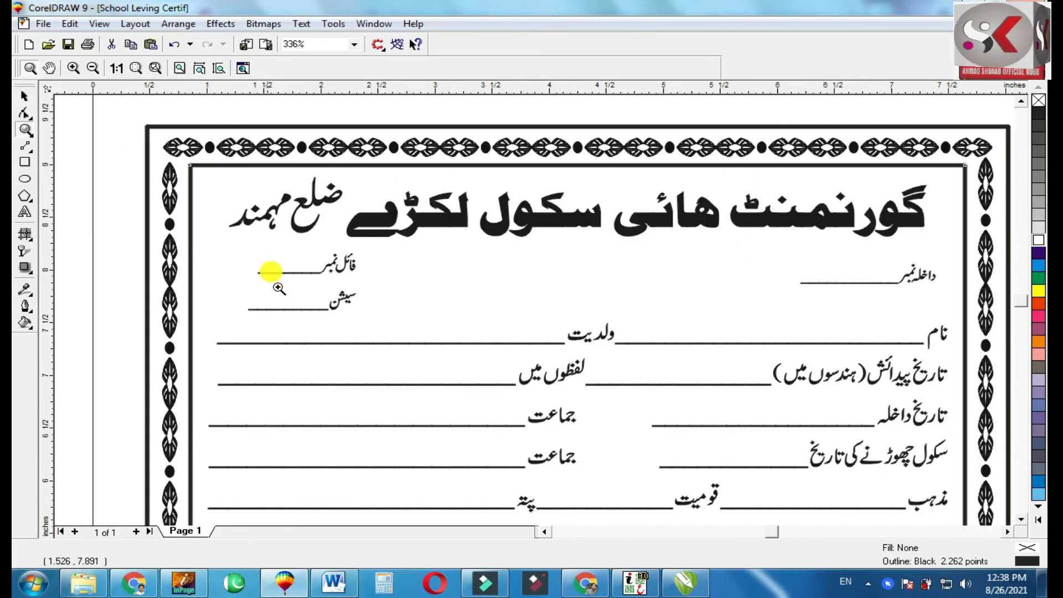
drag(104, 210, 432, 369)
click(24, 97)
drag(495, 256, 360, 256)
Step: Shift the سیشن line sideways and align its right edge with the فائل نمبر line
drag(658, 352, 701, 352)
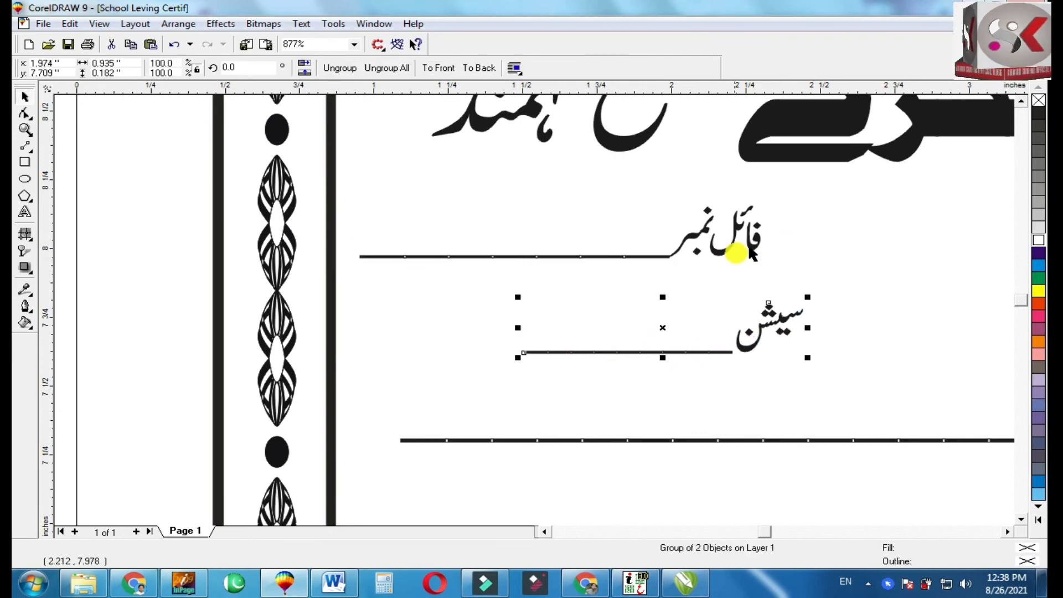
shift+click(748, 243)
key(r)
click(681, 382)
Step: Add the artistic text 20 beside the certificate and set its font to Calibri
click(24, 212)
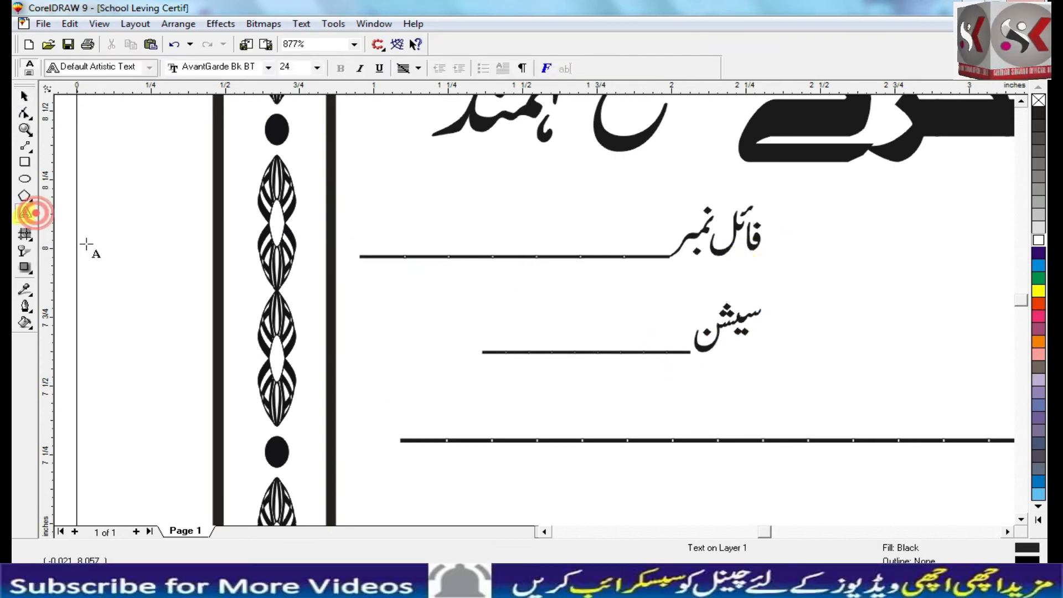
click(87, 243)
text(20)
key(ctrl+space)
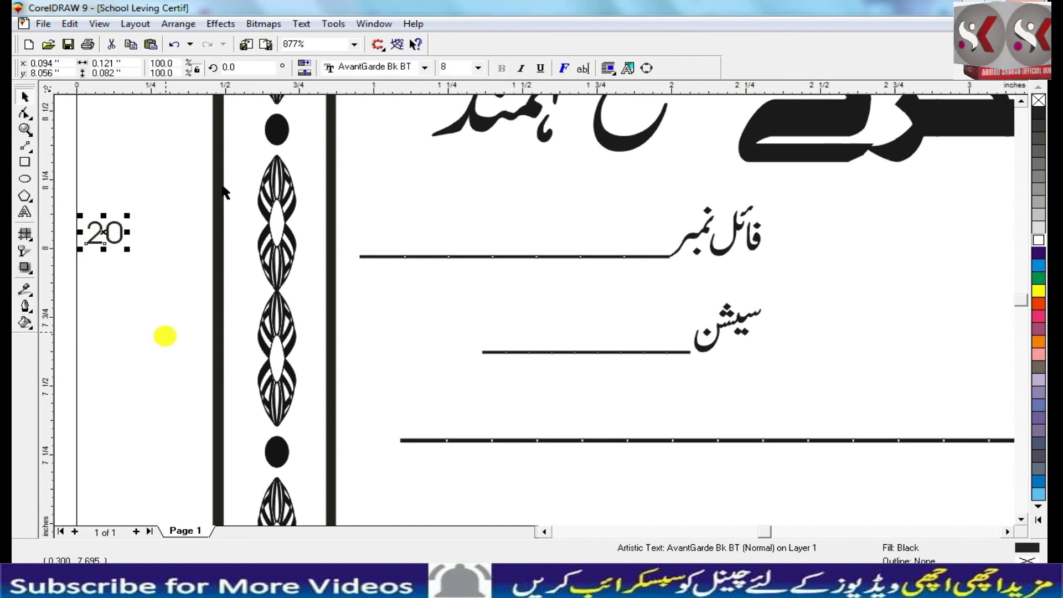
click(340, 67)
click(349, 110)
Step: Place the 20 at the left end of the سیشن blank, make it bold and group it with that line
drag(114, 244, 466, 350)
key(ctrl+b)
shift+click(515, 351)
key(ctrl+g)
key(F3)
key(F3)
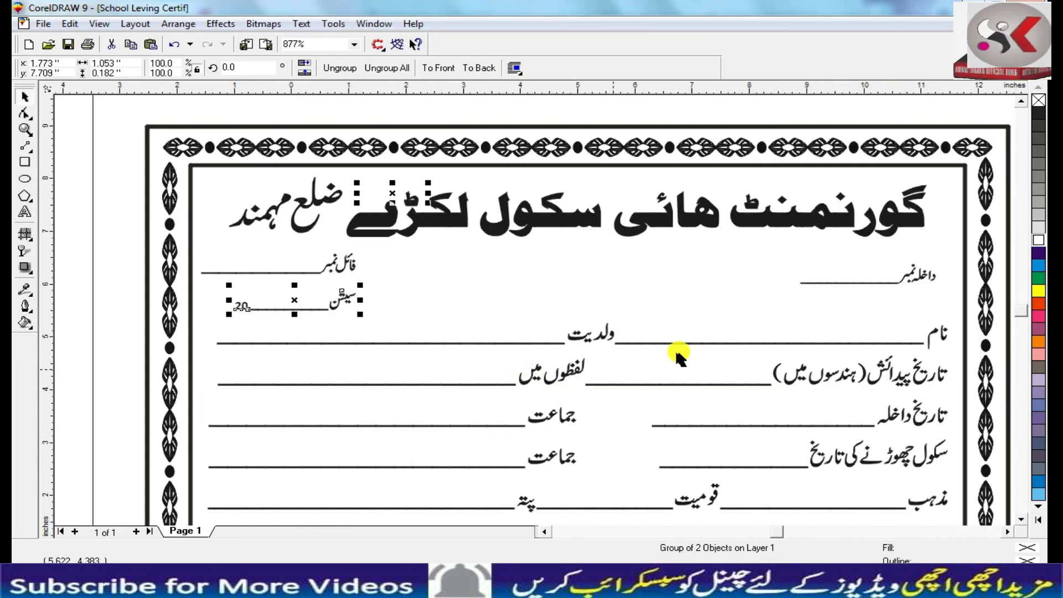
Step: Save the certificate document
click(828, 330)
key(ctrl+s)
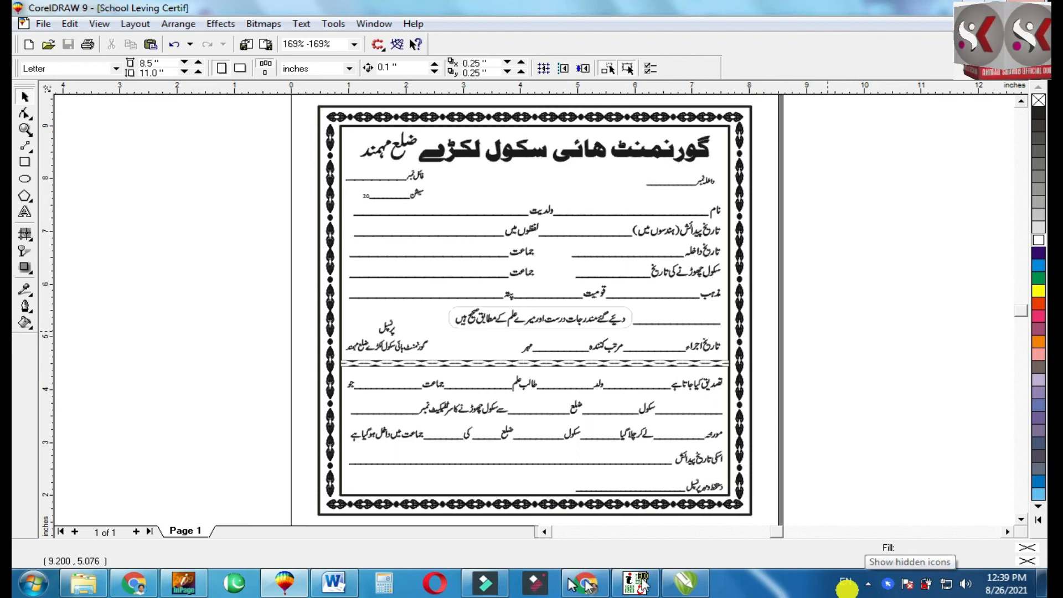
click(877, 583)
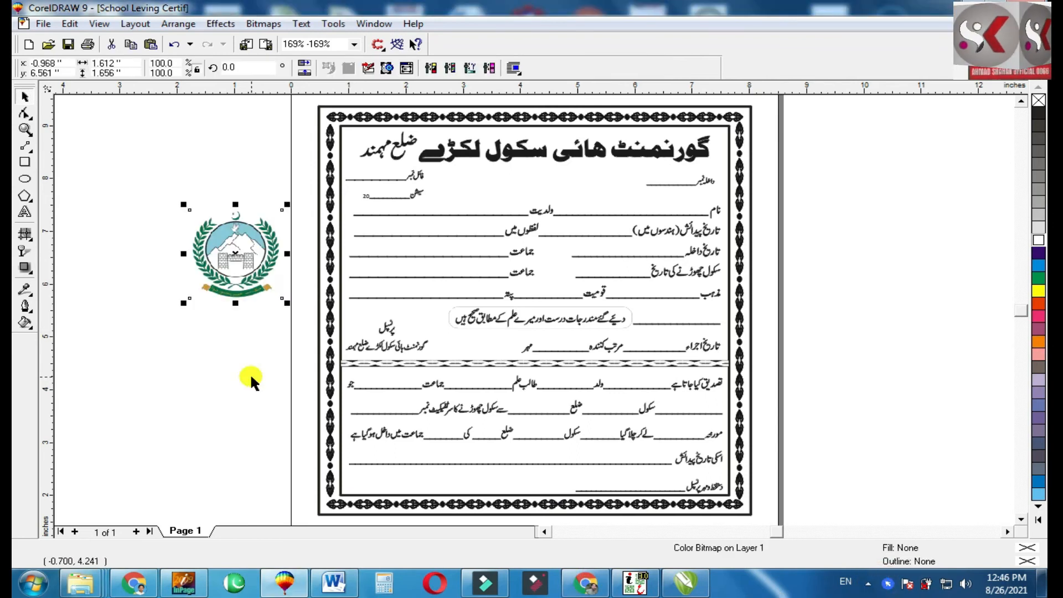
Step: Convert the coloured emblem beside the page to an 8-bit grayscale bitmap at 400 dpi with anti-aliasing and a transparent background
click(202, 249)
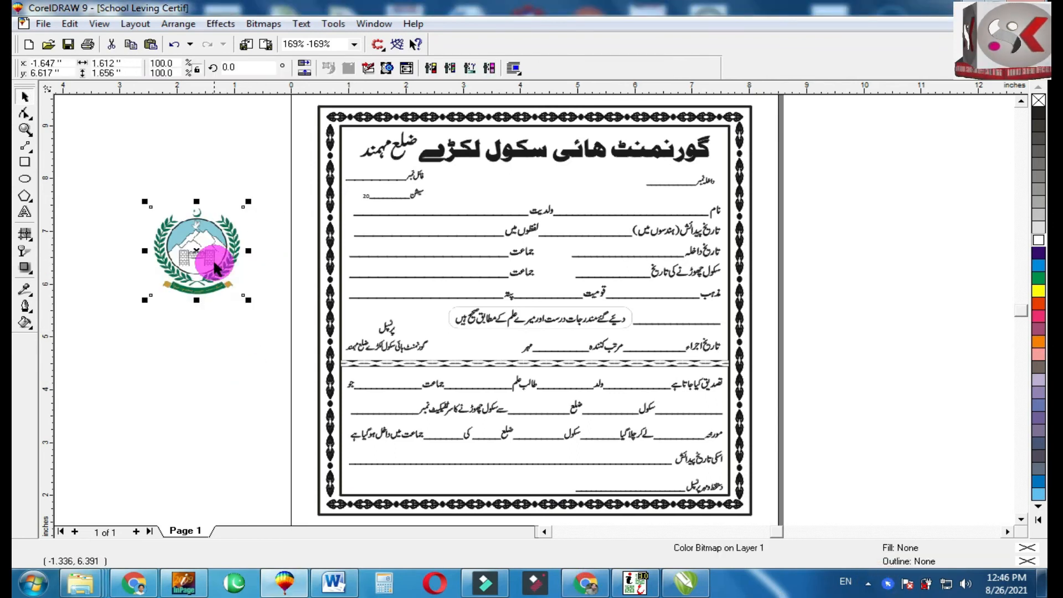
click(260, 24)
click(298, 46)
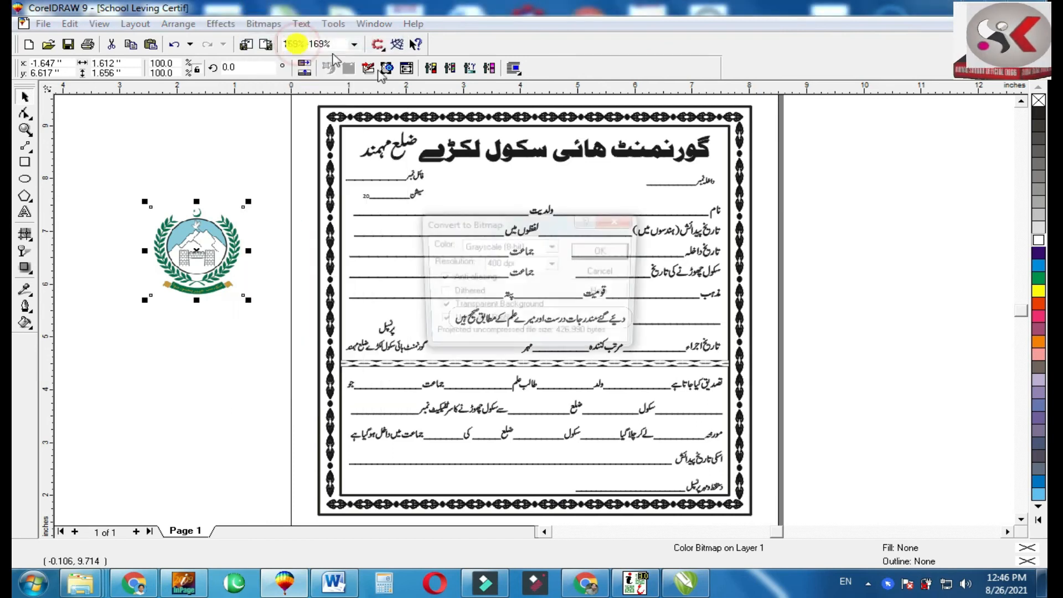
click(529, 252)
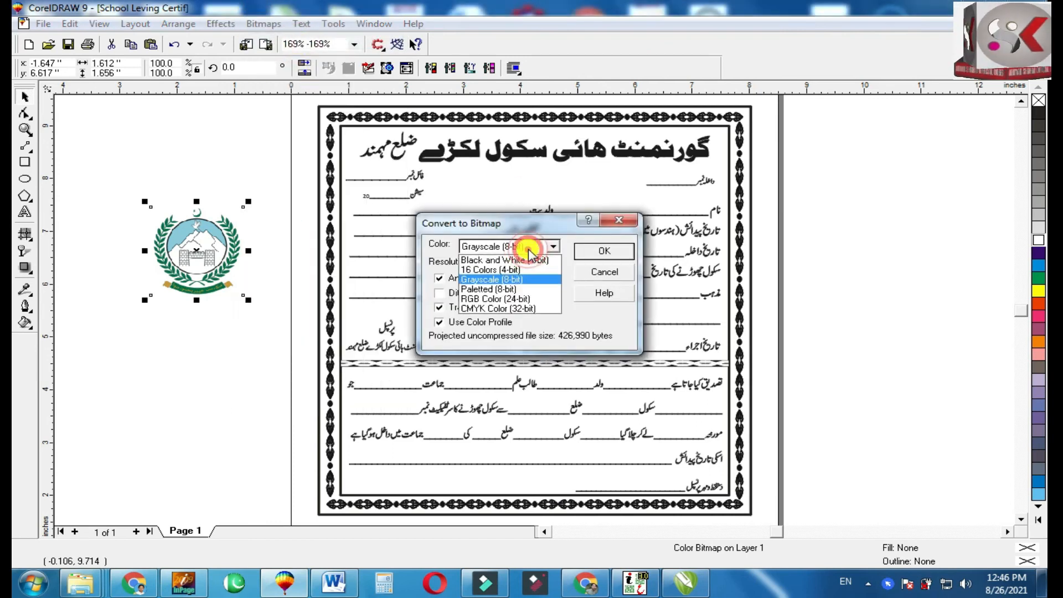
click(507, 279)
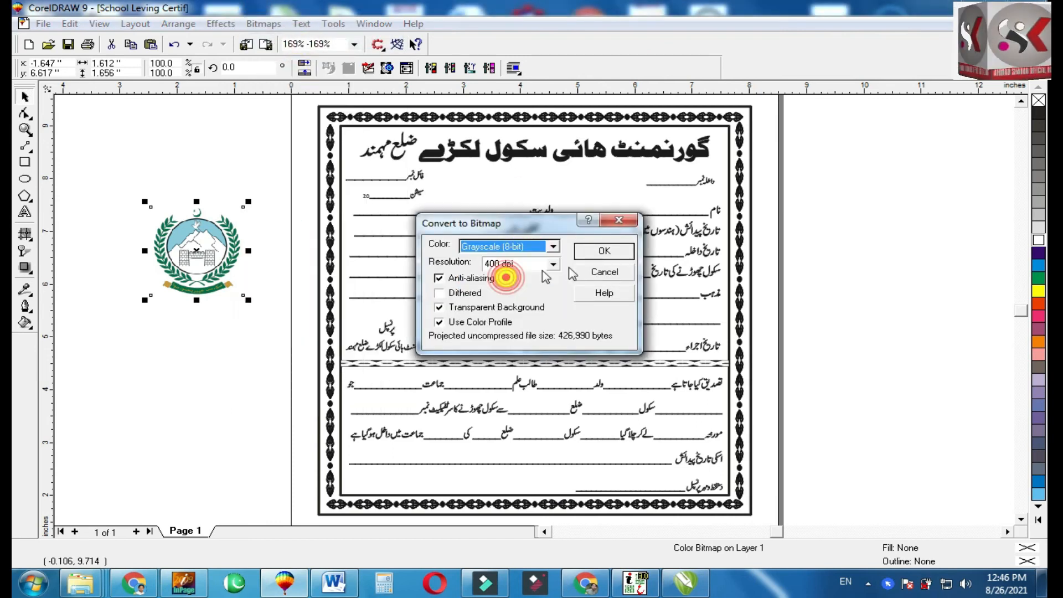
click(605, 250)
Step: Place the grayscale emblem beneath the school heading, reduced to about 0.79 inches wide and centred in the inner frame
drag(401, 249, 556, 209)
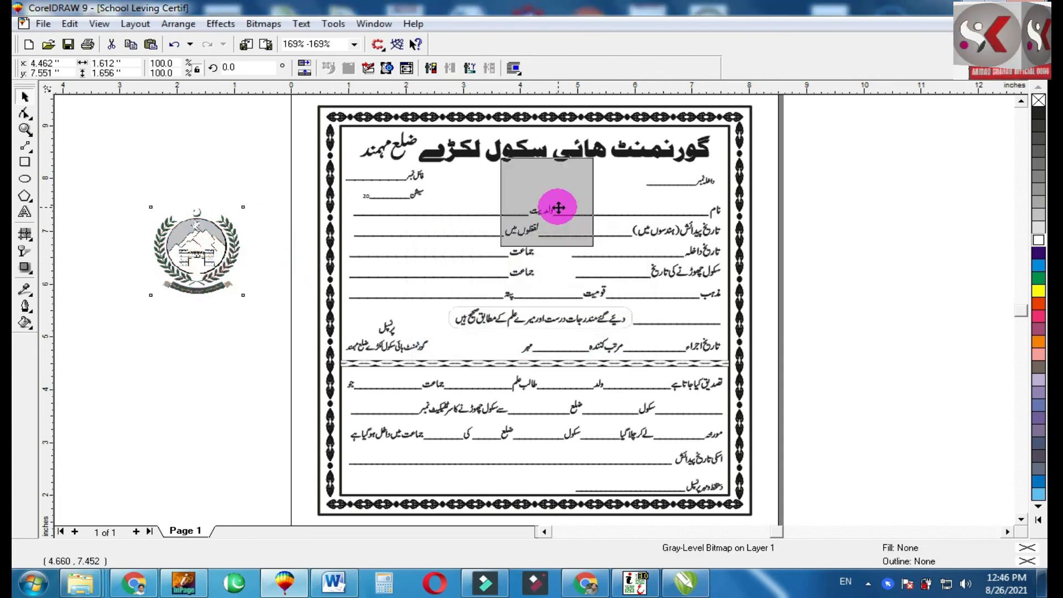
drag(598, 254, 547, 193)
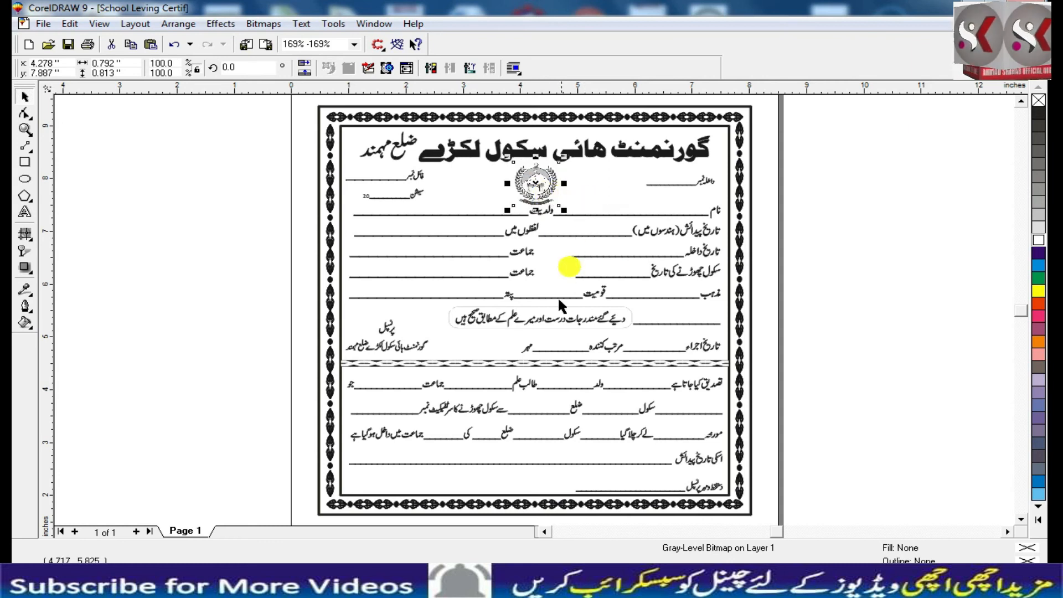
shift+click(582, 178)
key(Escape)
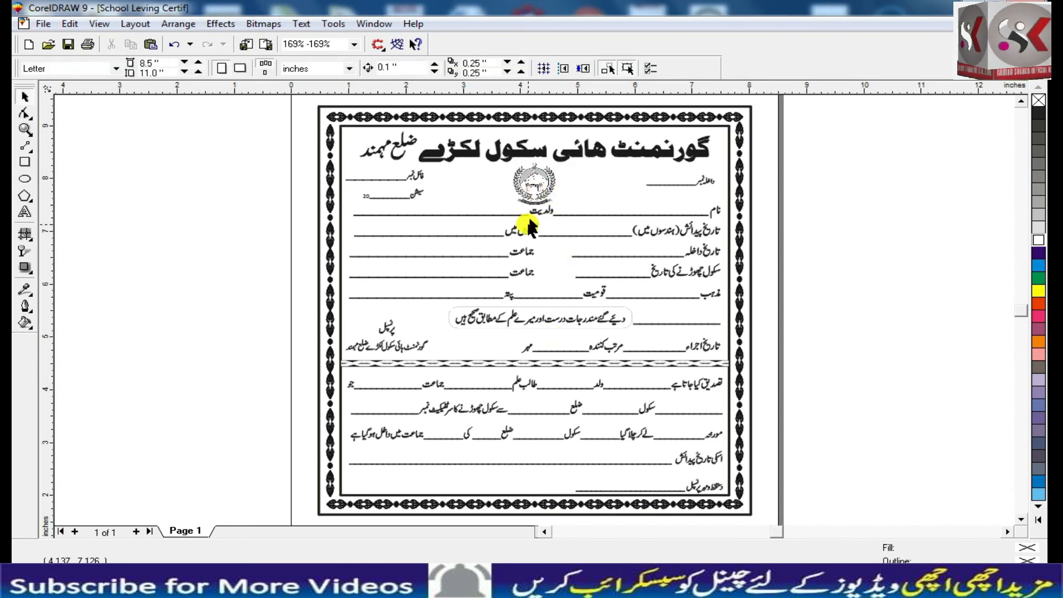
Step: Move the student details, the divider and the certification text down to open space beneath the emblem
click(537, 211)
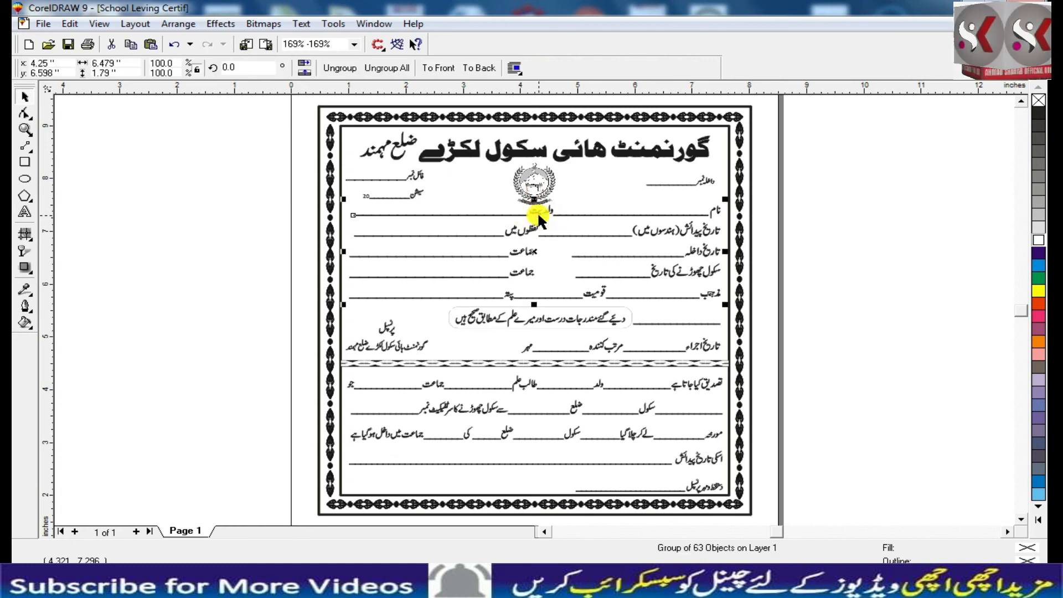
click(549, 214)
drag(551, 214, 551, 217)
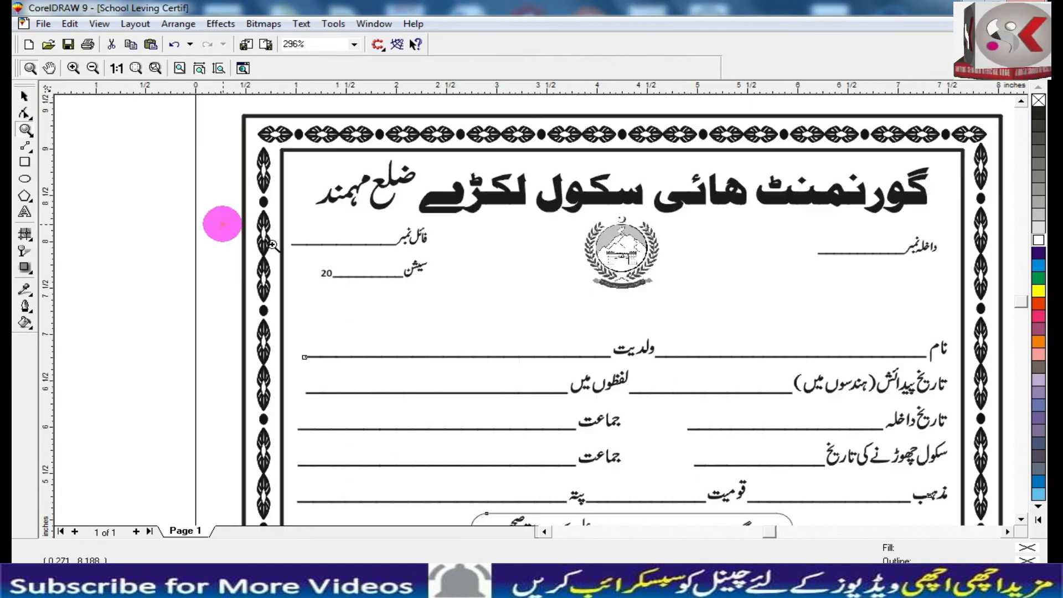
Step: Enlarge the 20 at the end of the سیشن line to about 12 pt
drag(221, 224, 485, 342)
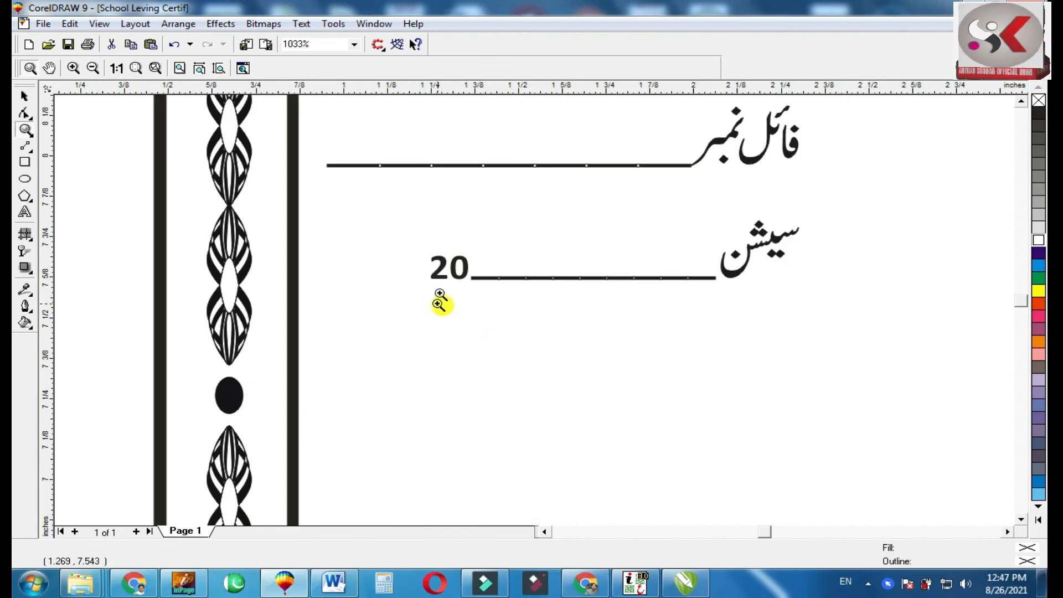
double_click(24, 100)
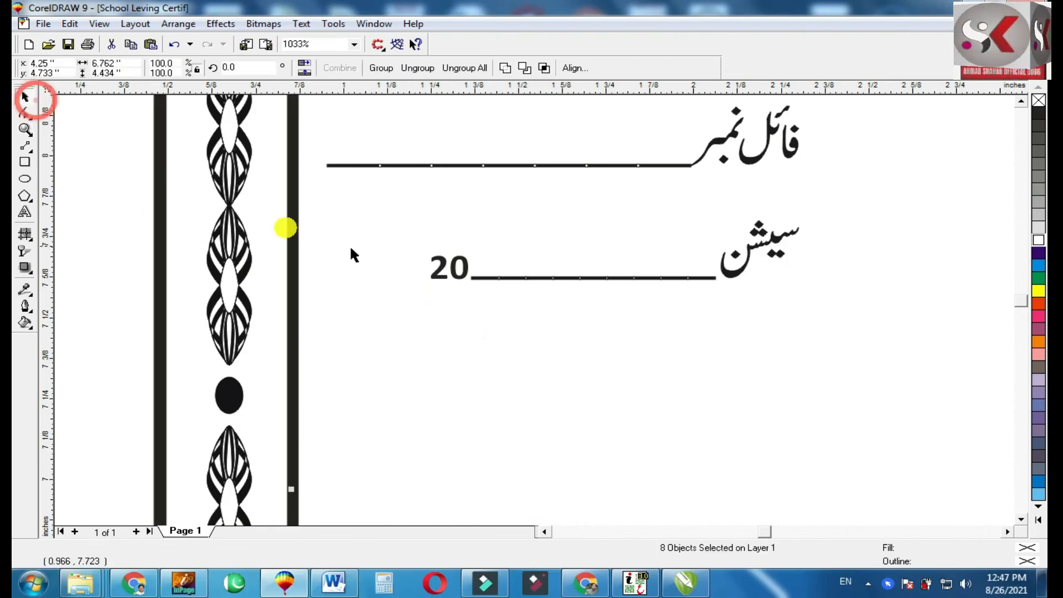
click(442, 272)
ctrl+click(442, 272)
drag(416, 244, 408, 236)
key(F3)
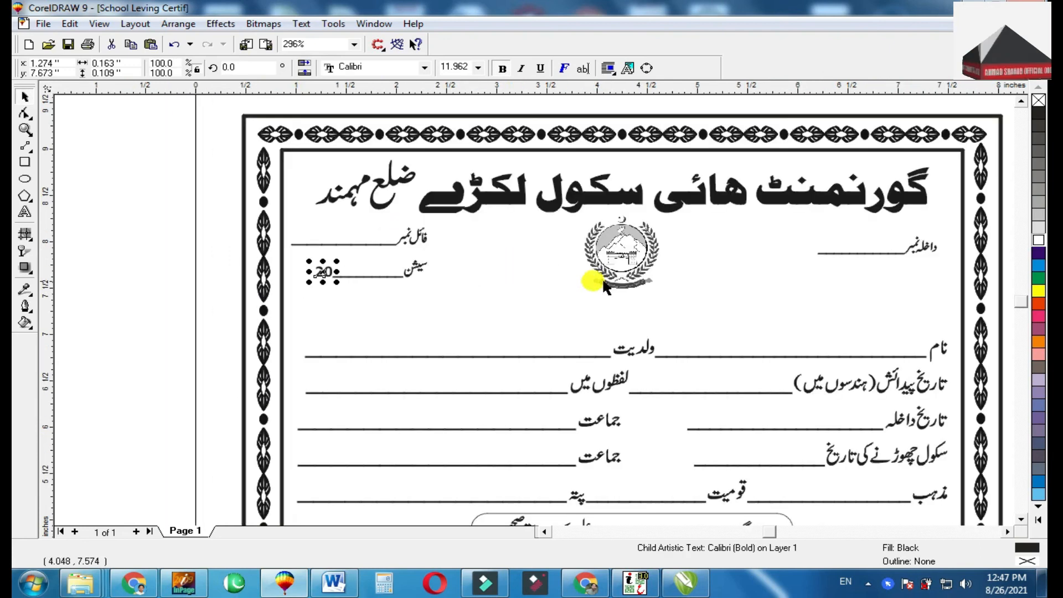
Step: Enlarge the emblem to about 0.89 inches wide and fit it, centred in the inner frame, beneath the slightly raised heading
click(674, 295)
drag(636, 276, 674, 315)
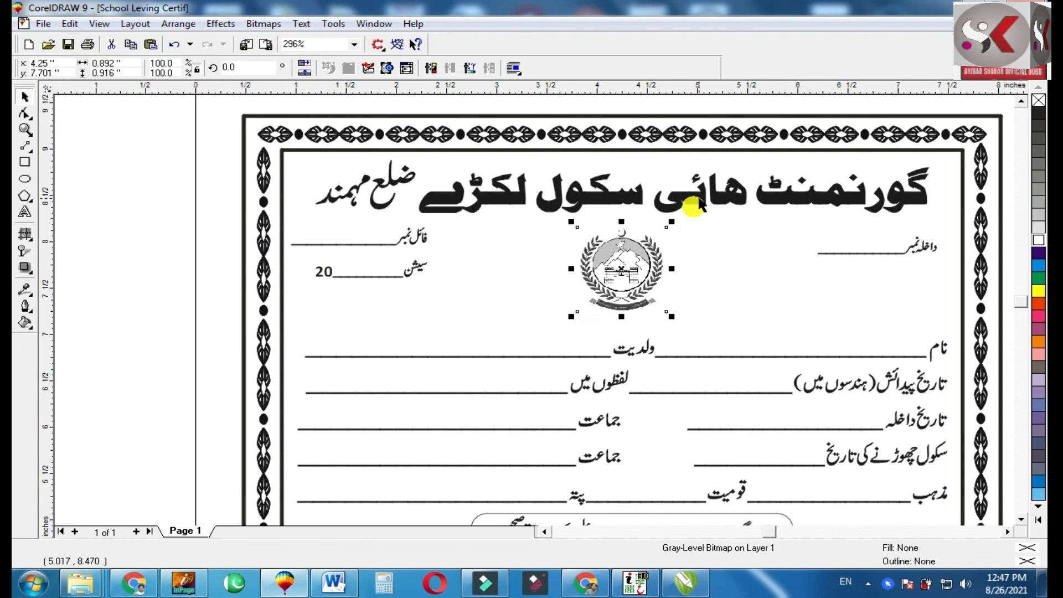
click(700, 202)
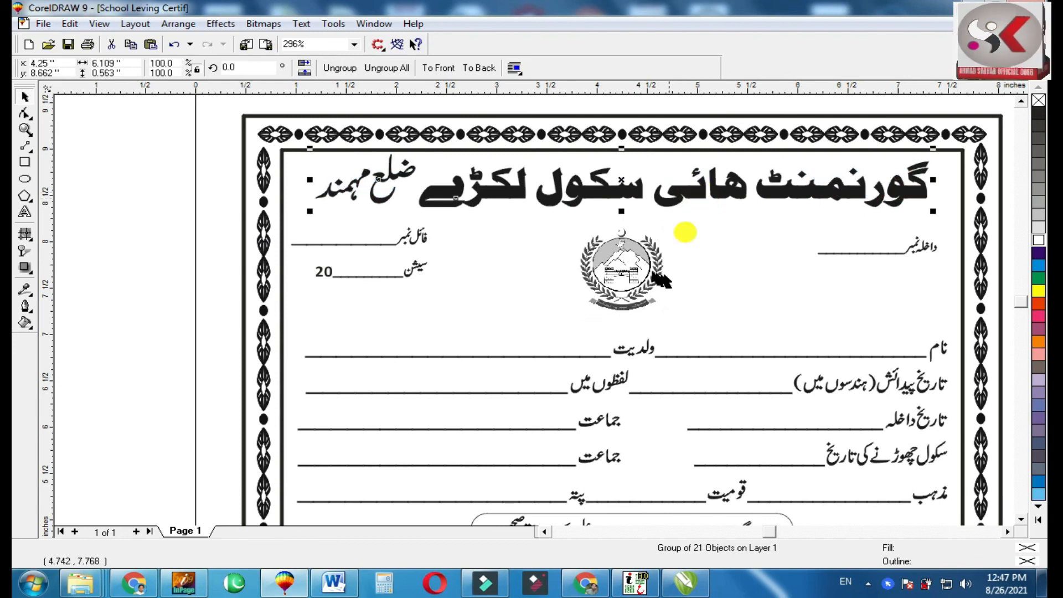
drag(654, 273, 652, 258)
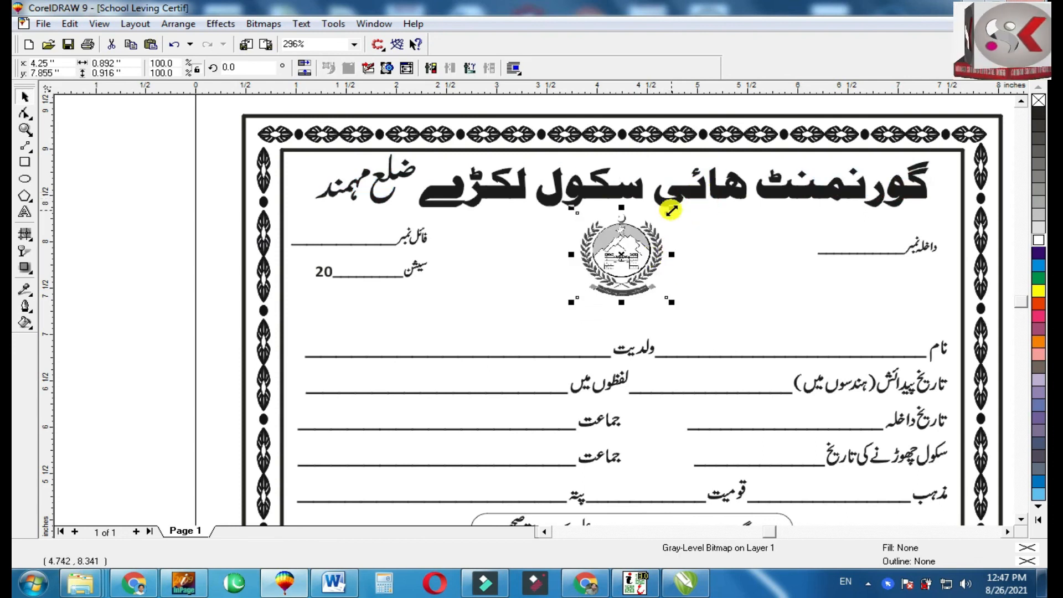
shift+click(700, 261)
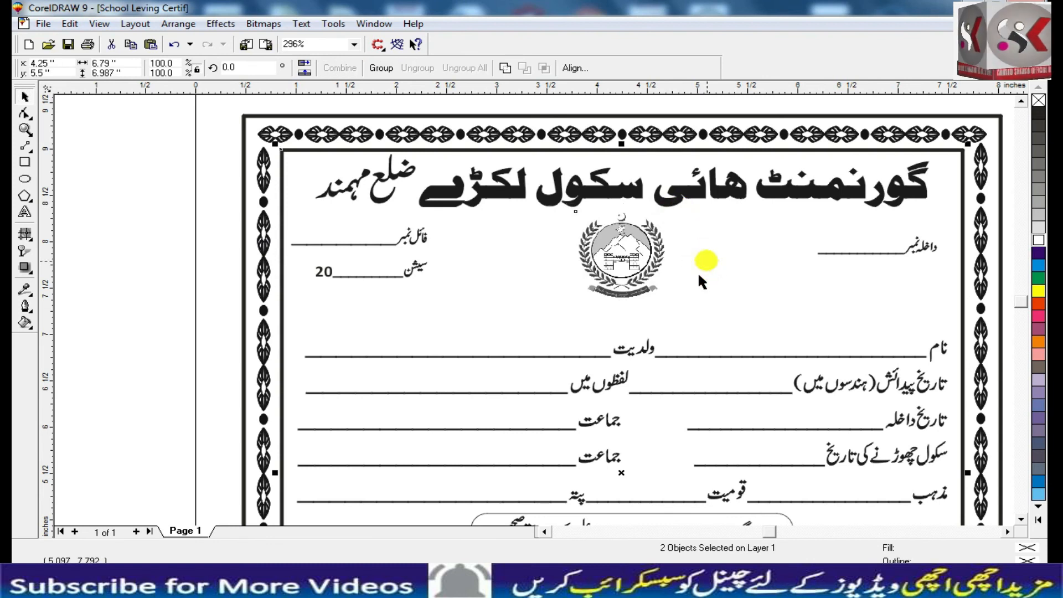
click(653, 333)
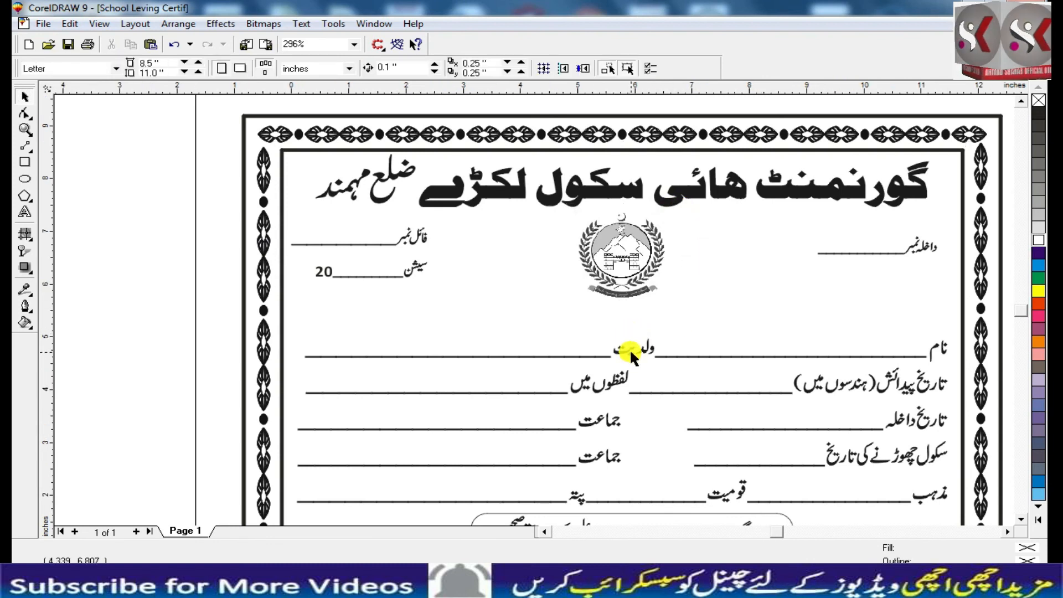
Step: Move all the student detail lines above the divider down slightly, leaving a small gap to the divider
key(F4)
click(803, 387)
click(302, 205)
drag(673, 354, 754, 384)
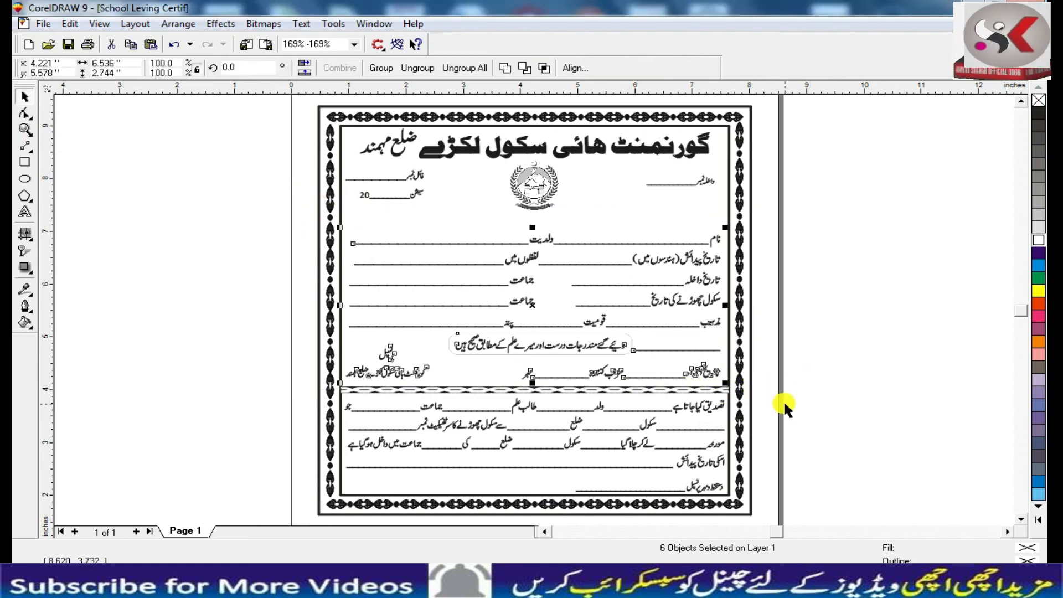
key(F2)
drag(463, 334, 609, 402)
drag(677, 368, 680, 392)
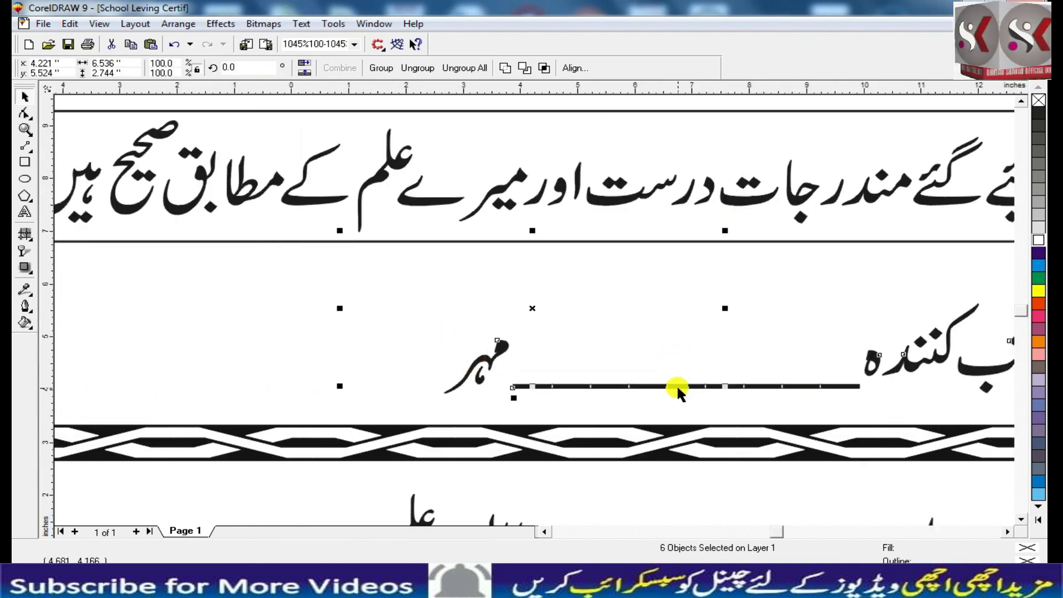
key(F3)
click(857, 277)
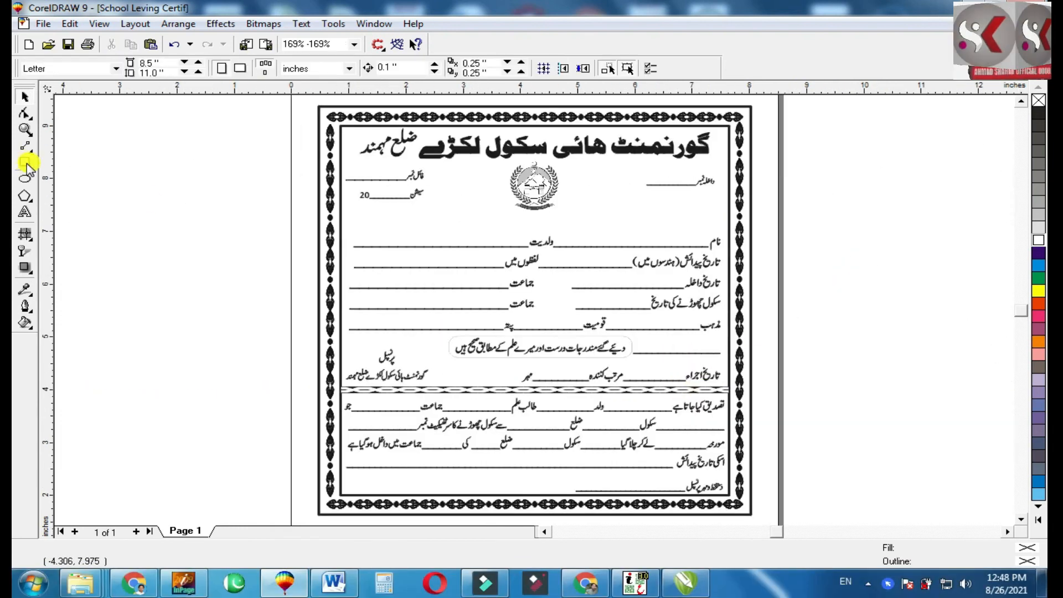
Step: Draw a rectangle about 1.68 by 0.21 inches just below the emblem and centre it horizontally on the emblem
click(26, 162)
key(F2)
drag(432, 208, 748, 291)
drag(434, 273, 655, 300)
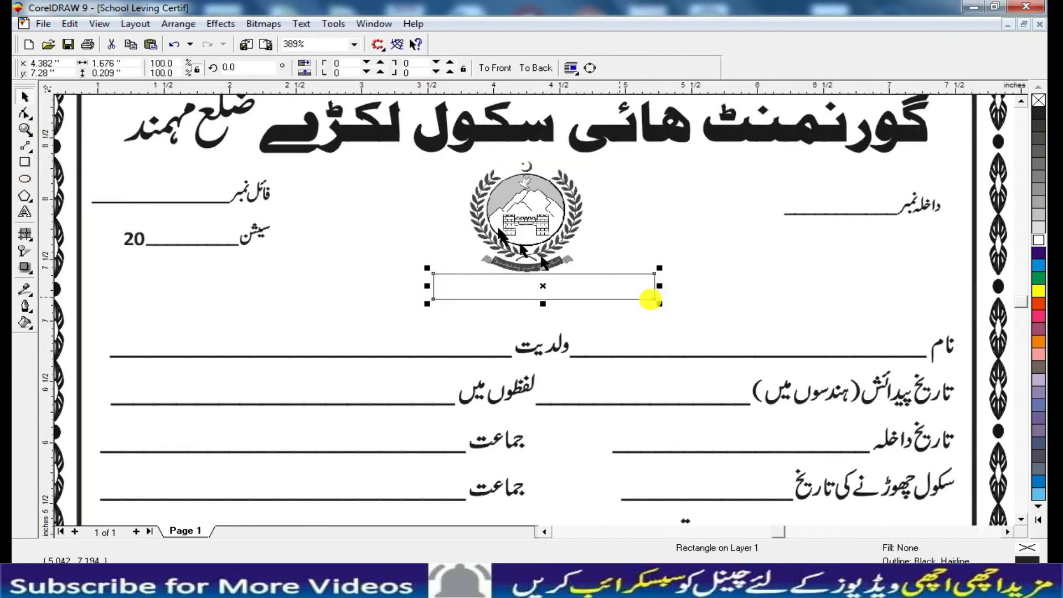
shift+click(510, 237)
key(c)
Step: Move the rectangle down slightly from the emblem and round all its corners to about 88
click(553, 292)
drag(552, 291, 556, 300)
drag(640, 287, 629, 284)
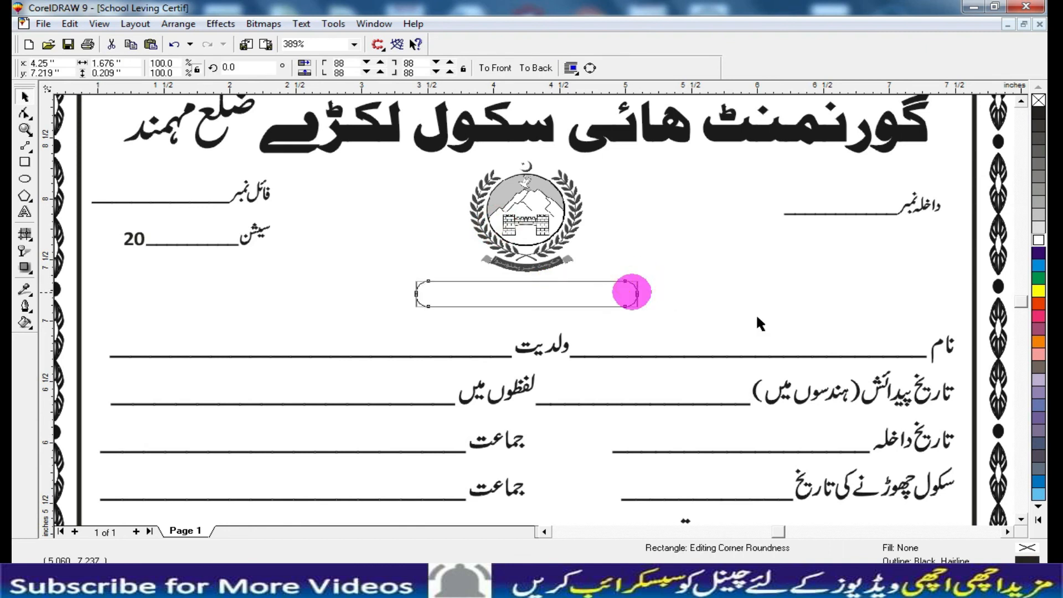
Step: Fill the rounded bar with the 100C100M100Y100K black and increase its height to about 0.26 inches
click(1039, 521)
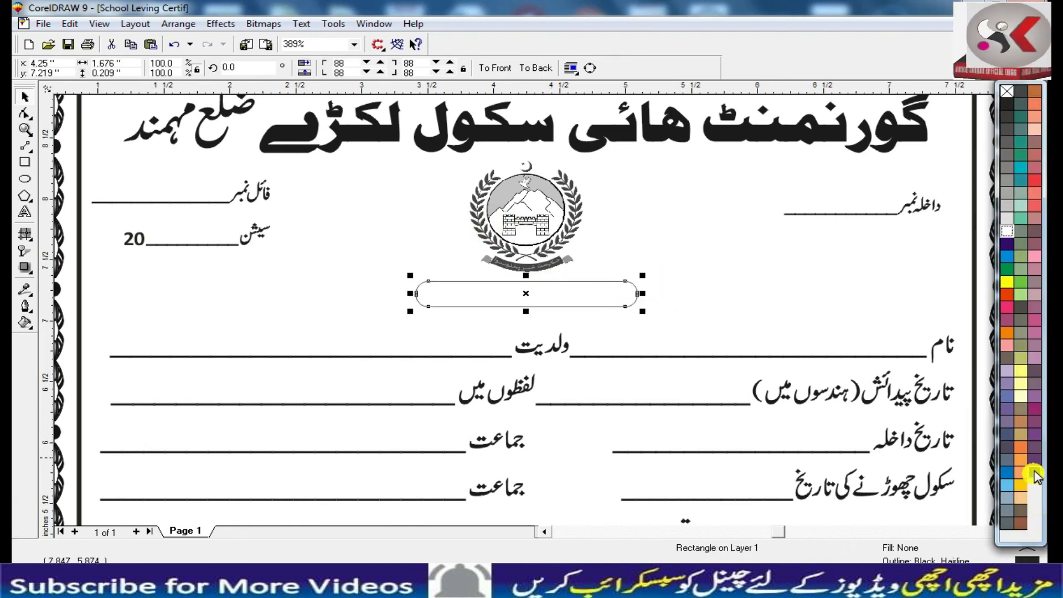
click(1035, 475)
drag(528, 315, 530, 321)
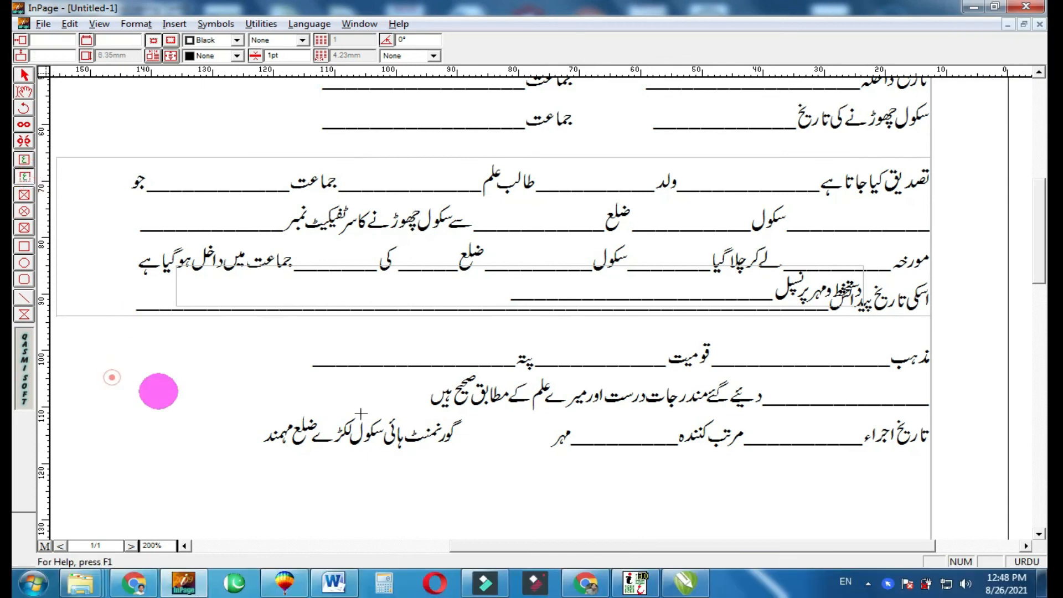
Step: In InPage, add a text box about 88.5 mm wide containing سکول چھوڑنے کا سرٹیفیکیٹ and copy it
drag(158, 392, 654, 417)
text(سکول چھوڑنے کا سرٹیفیکیٹ)
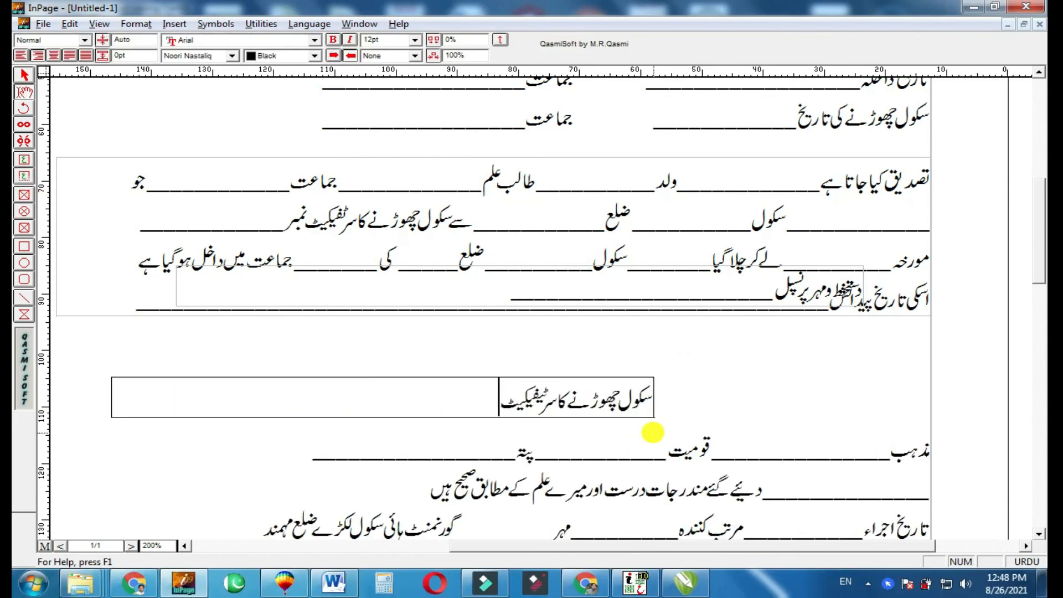
right_click(545, 392)
click(572, 459)
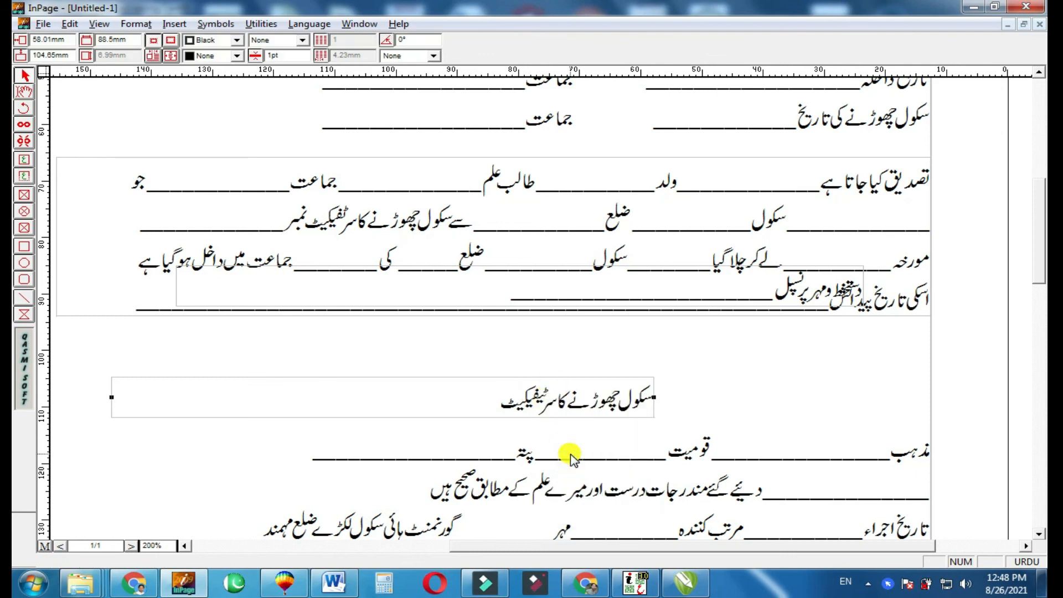
Step: Switch back to the certificate in CorelDRAW
click(284, 583)
key(F4)
right_click(822, 220)
click(875, 314)
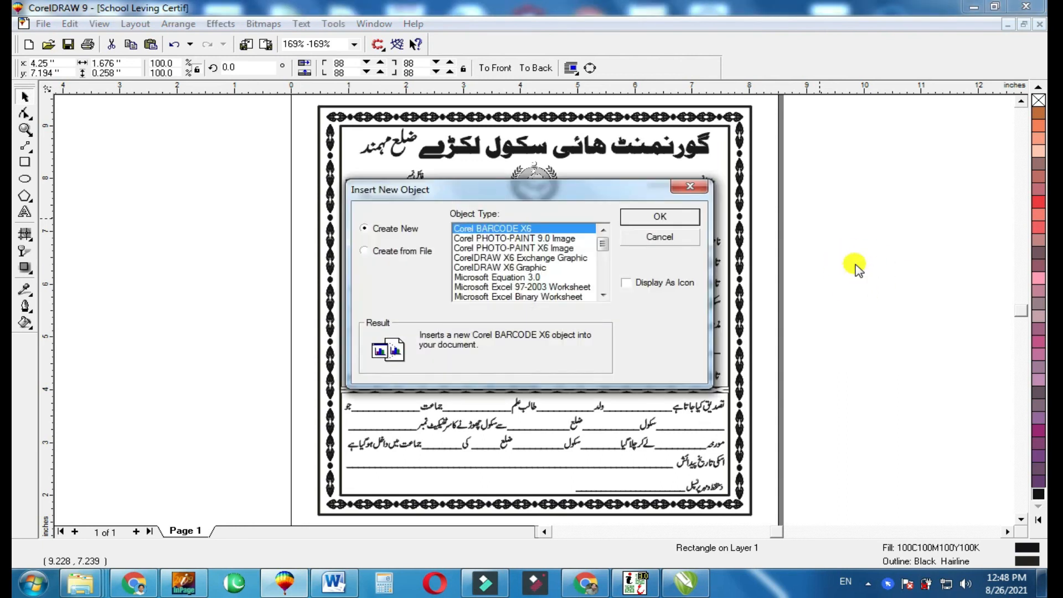
key(Escape)
Step: Paste the copied certificate title into the drawing and scale it to 3 percent
right_click(788, 195)
click(840, 289)
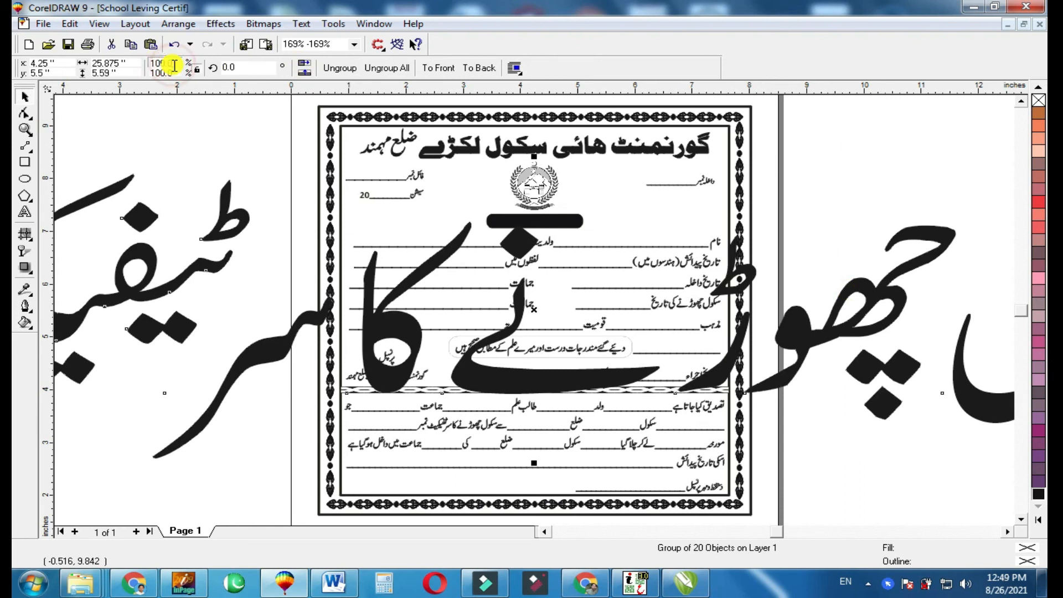
key(ctrl+z)
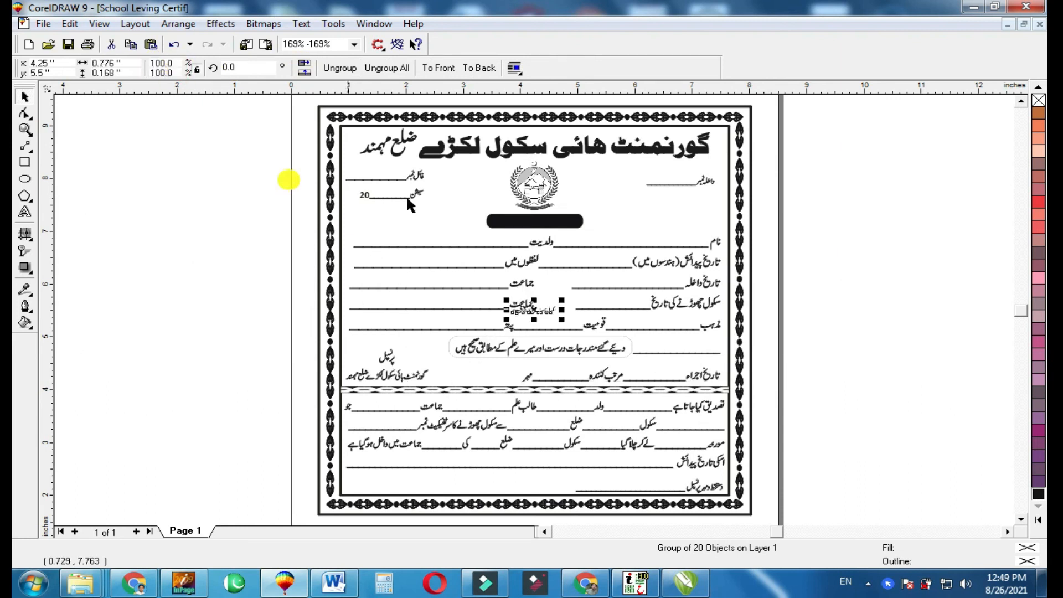